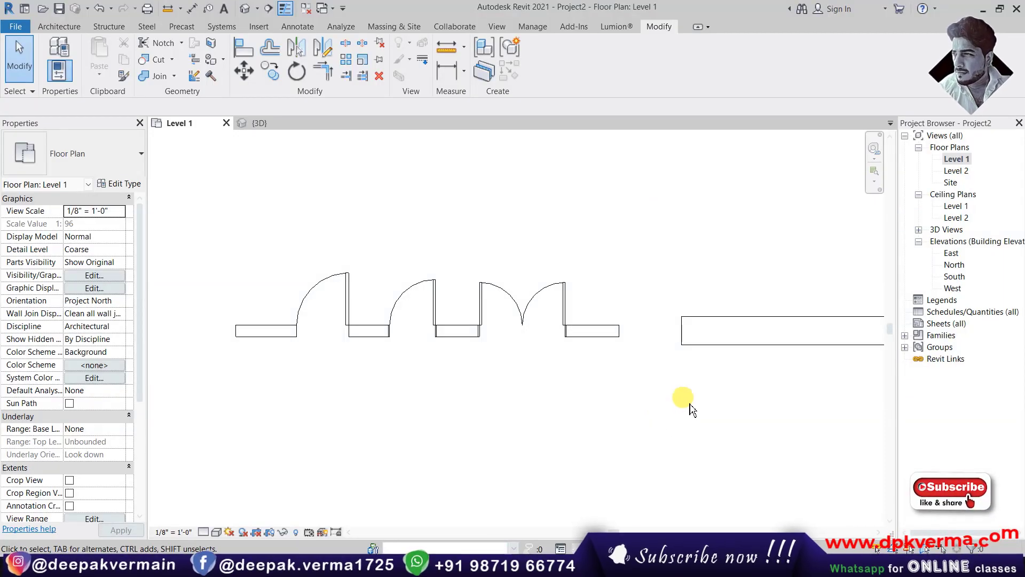
# Zoom into the Level 1 plan and show the Coarse/Medium/Fine detail level options
pyautogui.scroll(1, 394, 320)
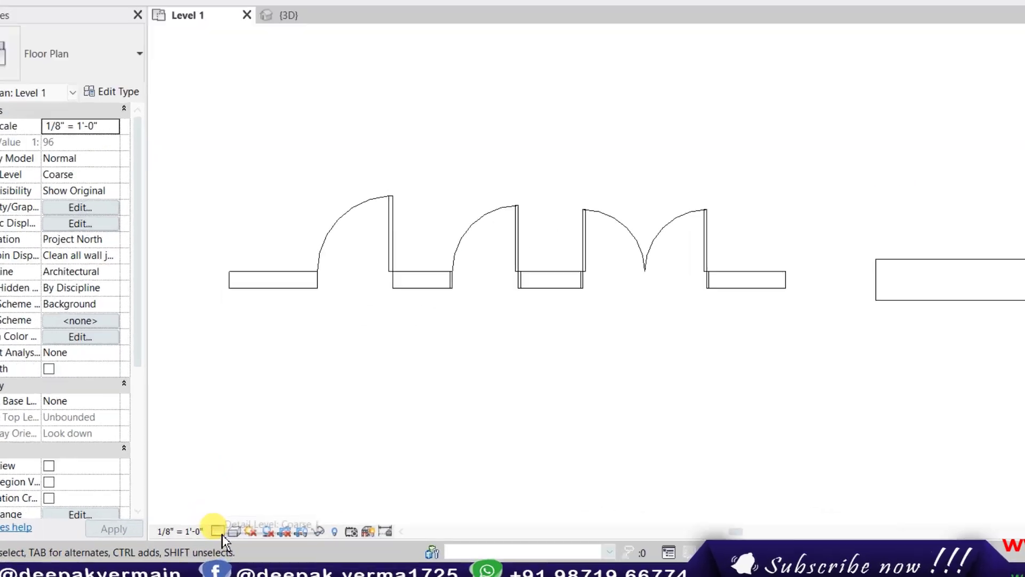
pyautogui.click(205, 533)
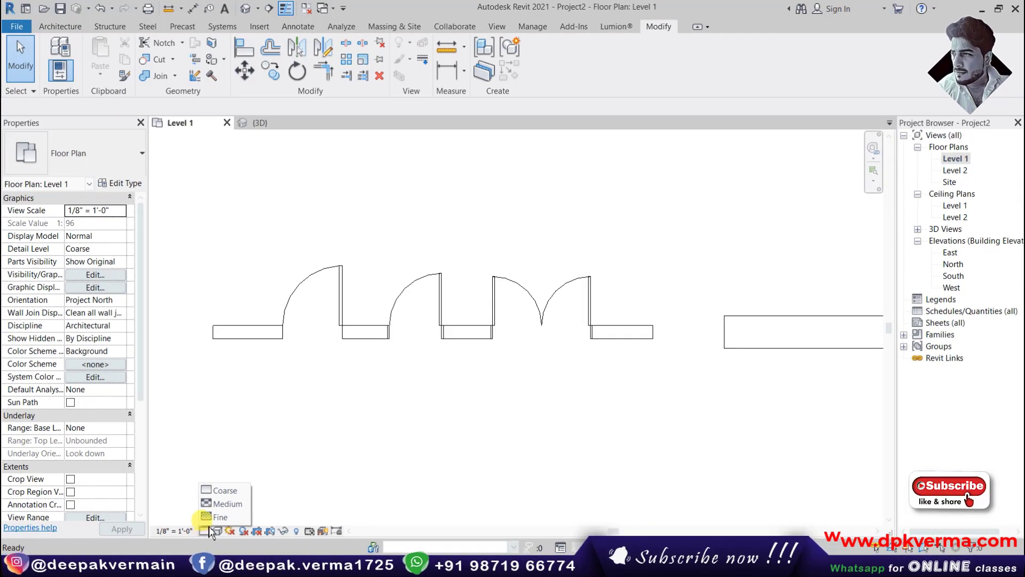
# Pan across the plan and select the door-hosting wall
pyautogui.scroll(-2, 367, 342)
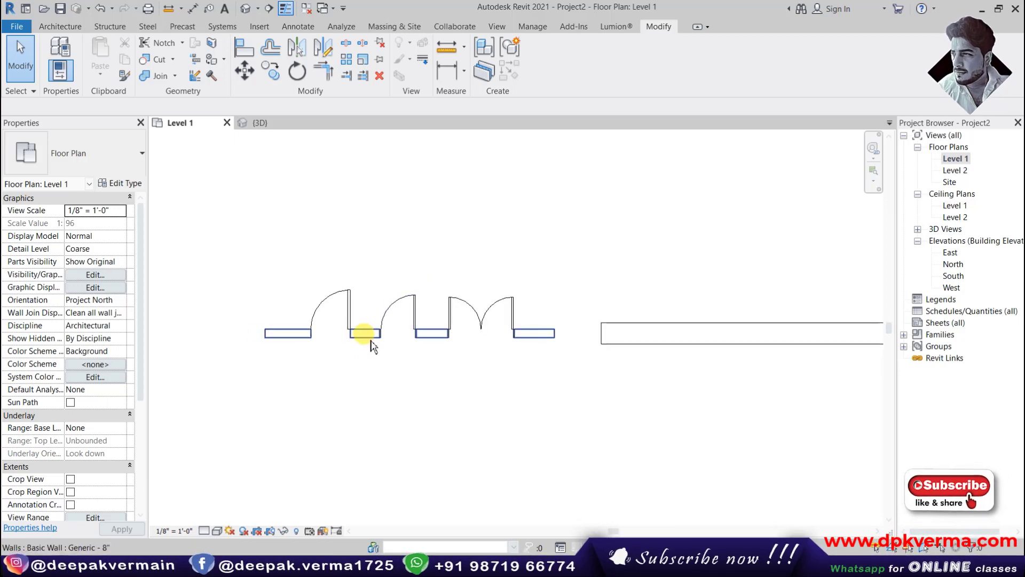
pyautogui.moveTo(372, 346); pyautogui.dragTo(440, 335, button='middle')
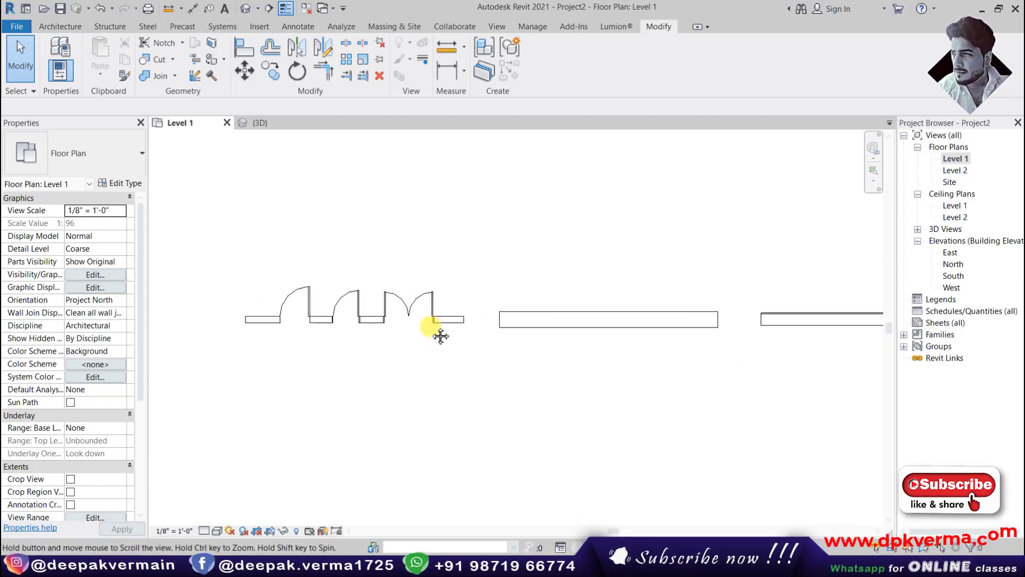
pyautogui.scroll(1, 263, 314)
pyautogui.click(261, 308)
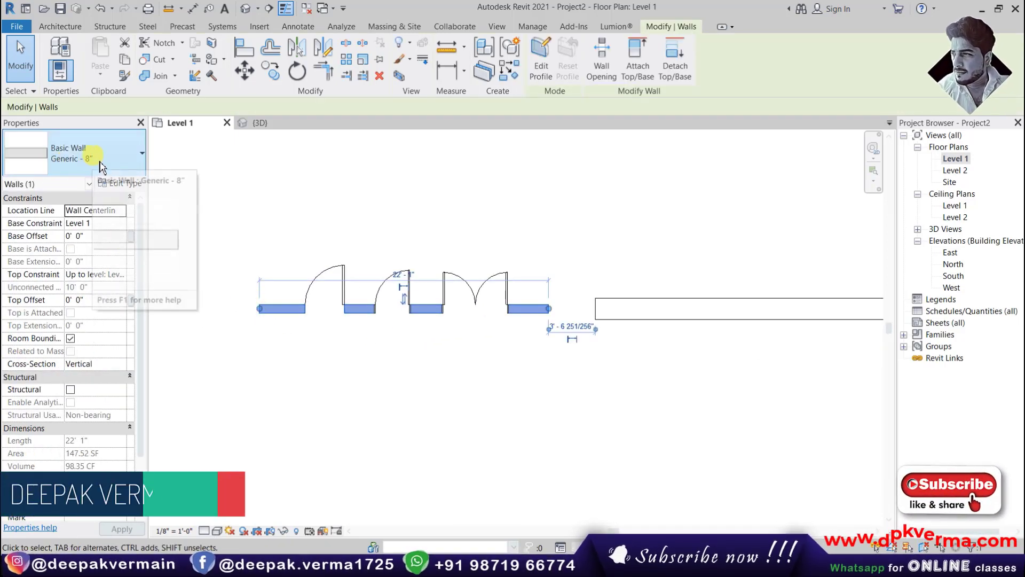
# Check the middle wall's type, Exterior - Brick on CMU, in the Type Selector
pyautogui.scroll(-1, 451, 371)
pyautogui.click(526, 310)
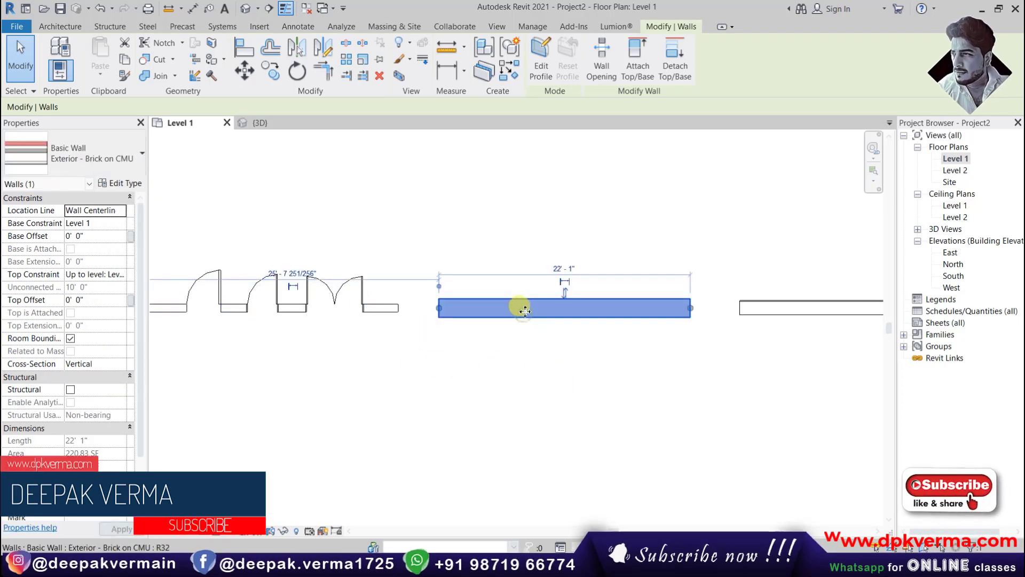
pyautogui.click(98, 168)
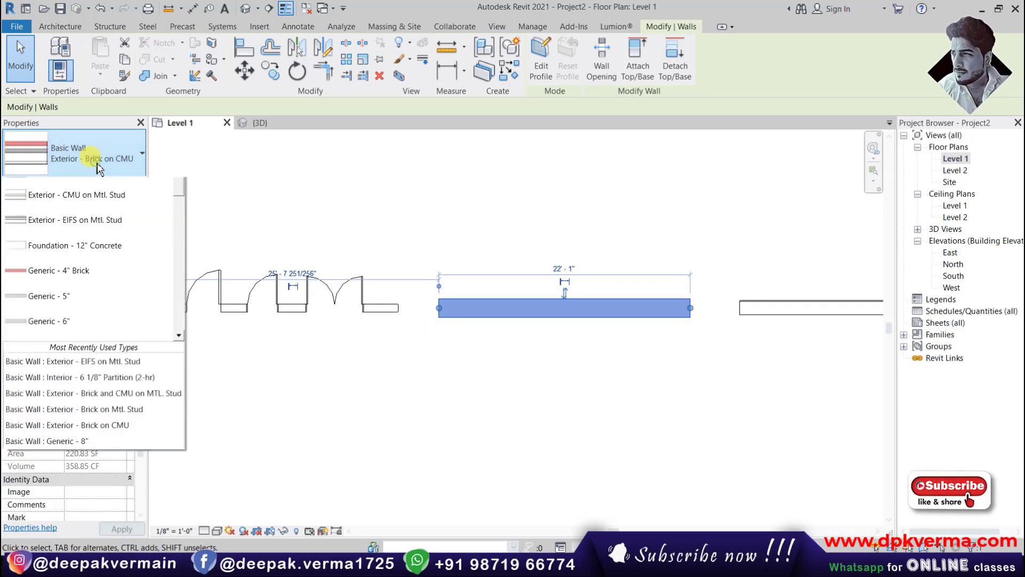
pyautogui.click(93, 480)
# Check the right-hand wall's type, Exterior - Brick and CMU on MTL. Stud, then deselect it
pyautogui.scroll(-1, 414, 316)
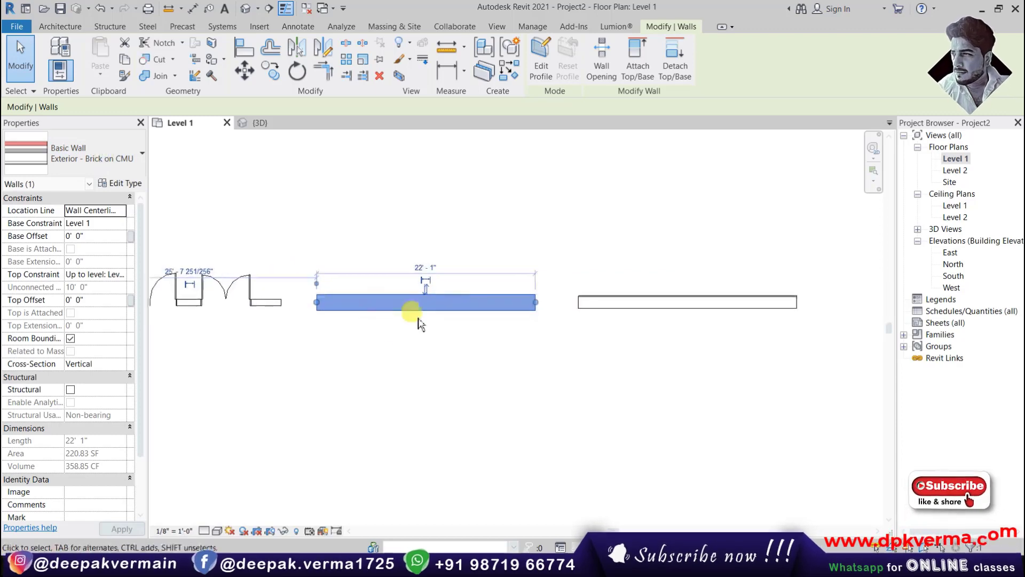
pyautogui.click(600, 302)
pyautogui.click(63, 143)
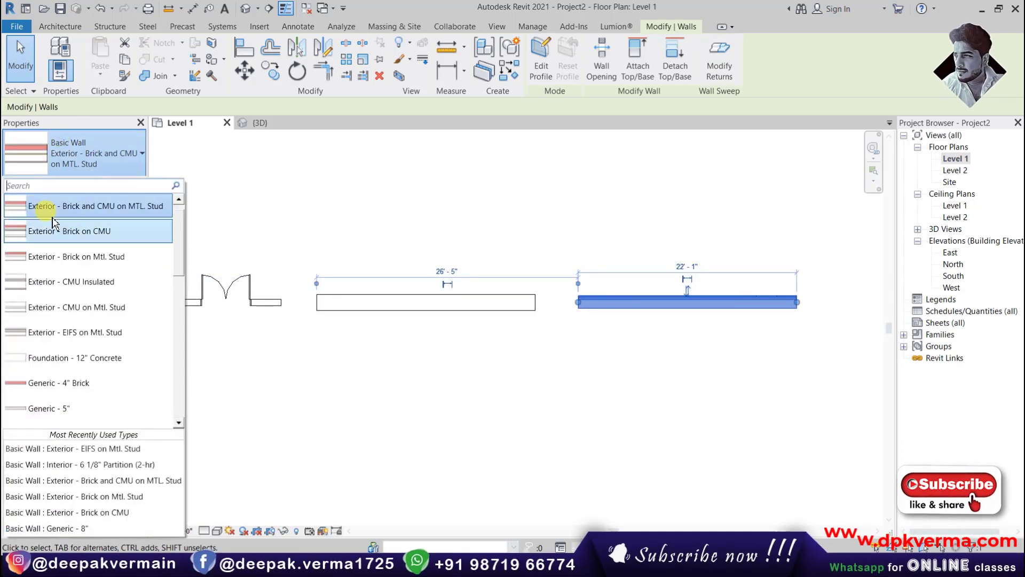
pyautogui.click(80, 201)
pyautogui.click(355, 281)
pyautogui.moveTo(344, 298); pyautogui.dragTo(405, 291, button='middle')
pyautogui.scroll(-1, 382, 314)
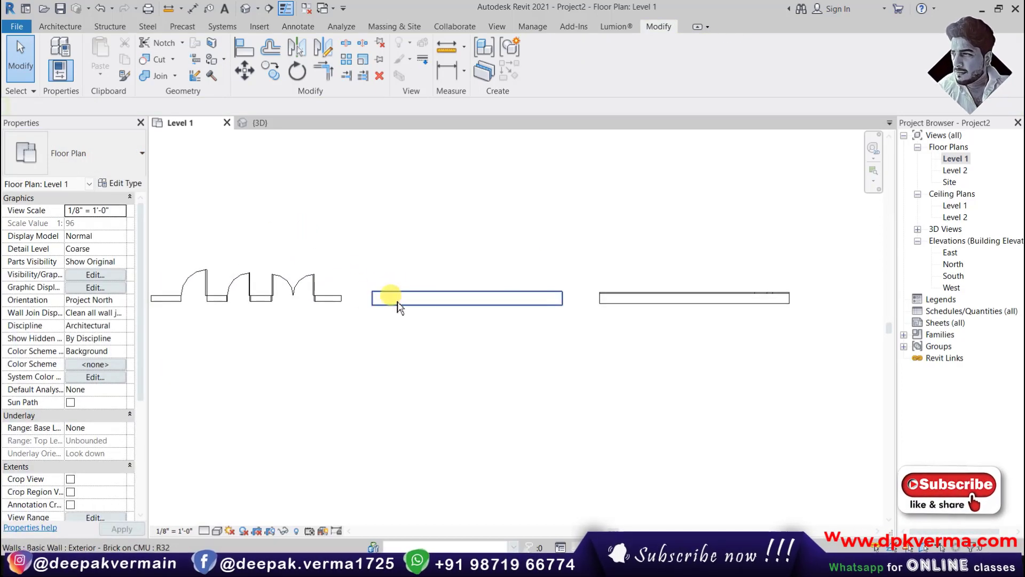
# Zoom in on the middle brick wall, select it, then clear the selection
pyautogui.scroll(1, 398, 307)
pyautogui.scroll(2, 609, 299)
pyautogui.moveTo(609, 299); pyautogui.dragTo(446, 319, button='middle')
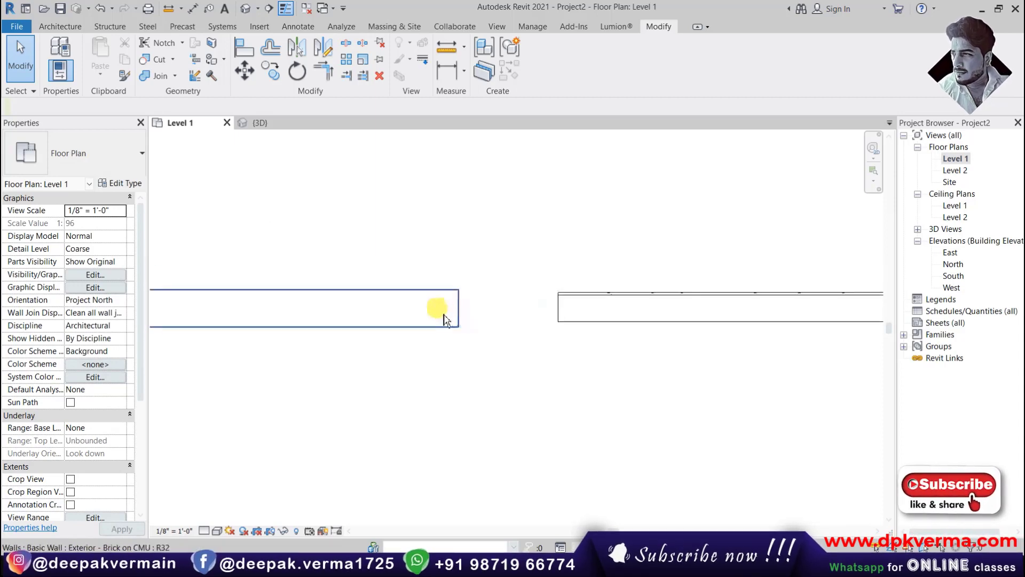
pyautogui.scroll(1, 441, 313)
pyautogui.scroll(1, 426, 270)
pyautogui.click(396, 272)
pyautogui.scroll(-1, 484, 314)
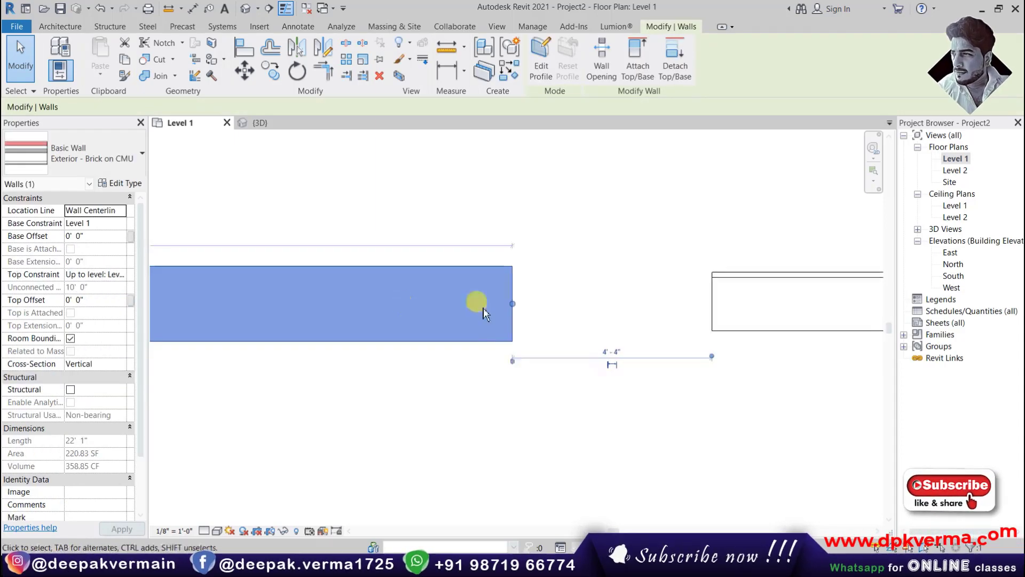
pyautogui.click(410, 251)
pyautogui.scroll(-1, 469, 297)
pyautogui.moveTo(469, 298)
pyautogui.mouseDown(button='middle')
pyautogui.moveTo(446, 337)
pyautogui.moveTo(460, 317)
pyautogui.mouseUp(button='middle')
# Set the plan's visual style to Hidden Line, dismissing the save reminder without saving
pyautogui.click(216, 535)
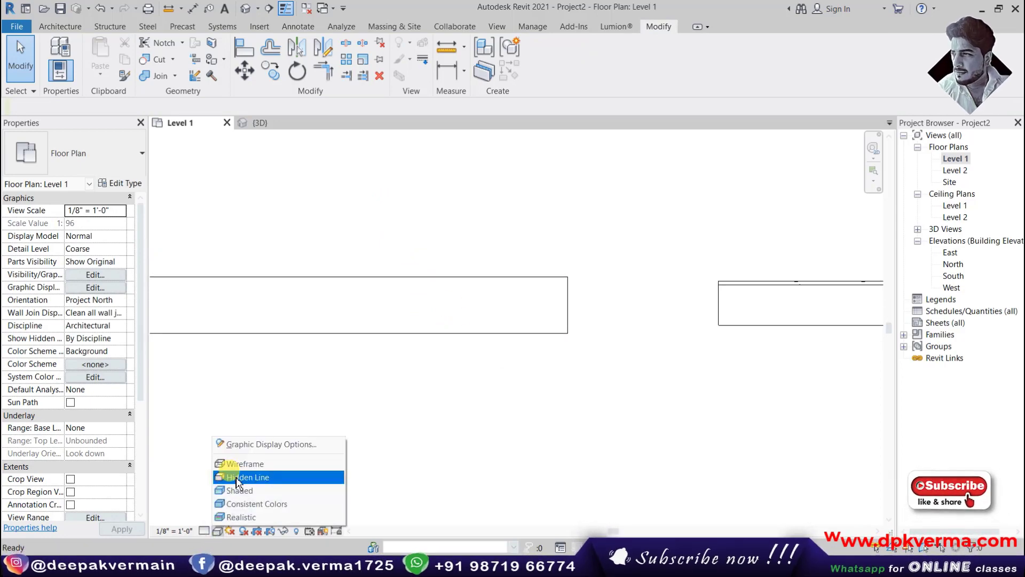
pyautogui.click(236, 477)
pyautogui.click(609, 335)
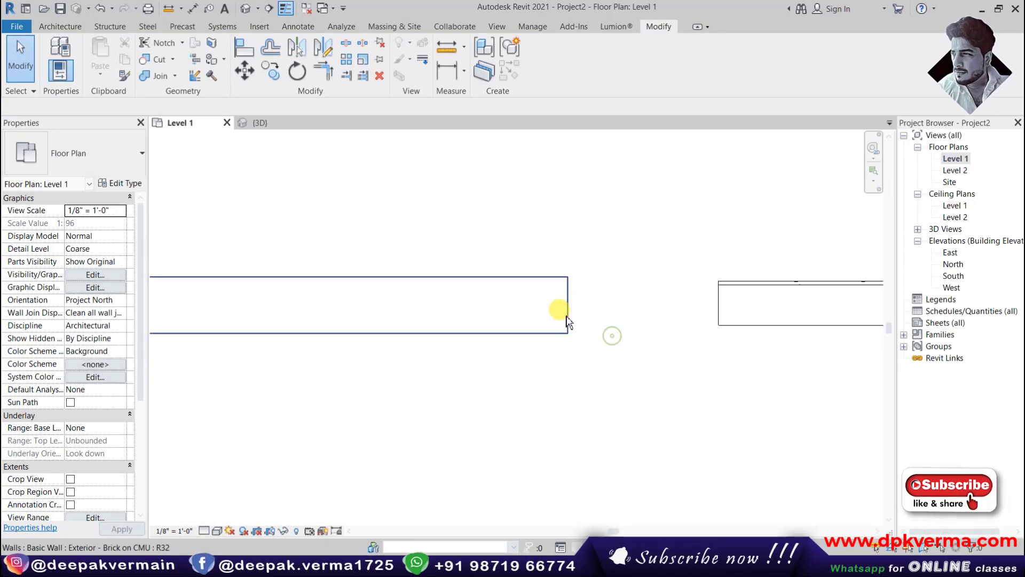
pyautogui.moveTo(546, 312); pyautogui.dragTo(632, 315, button='middle')
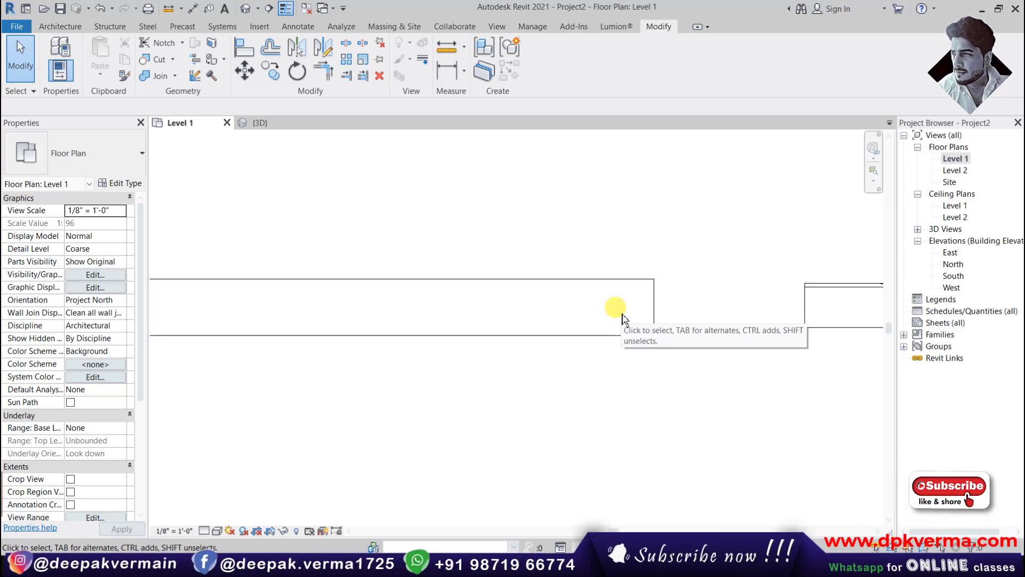
# Set the plan to Medium detail and zoom in on the hatched wall layers
pyautogui.click(205, 530)
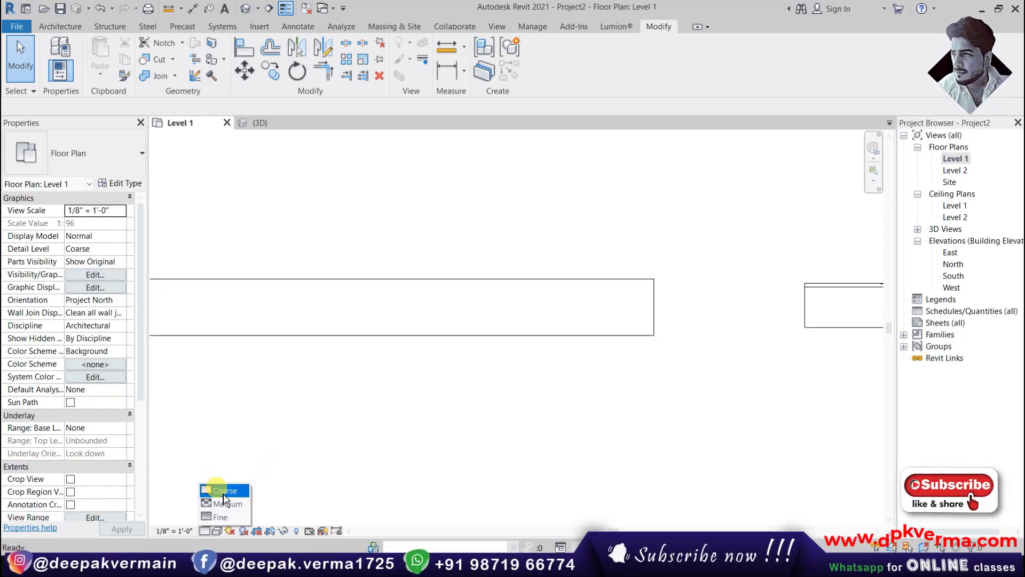
pyautogui.click(228, 504)
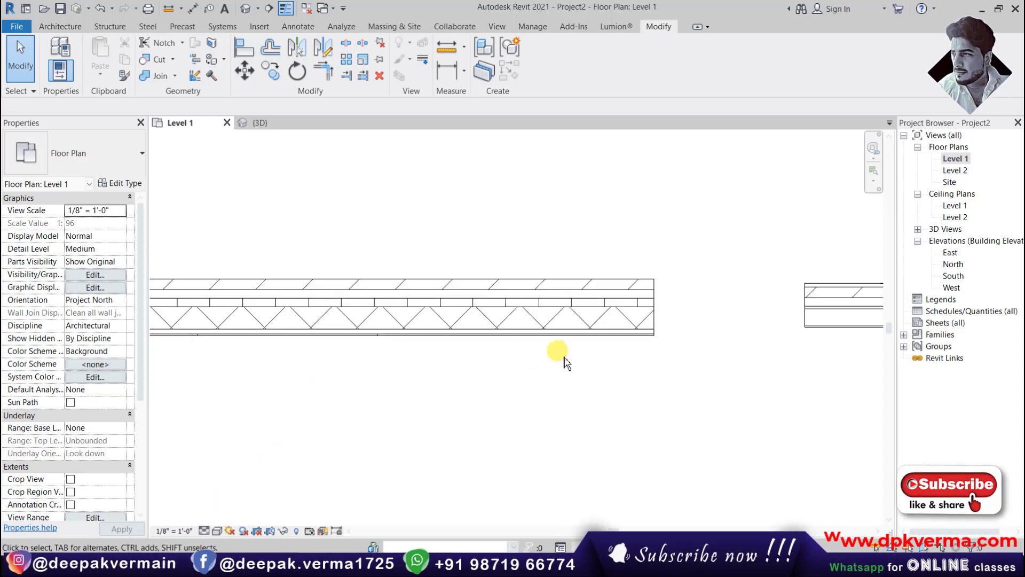
pyautogui.scroll(2, 702, 305)
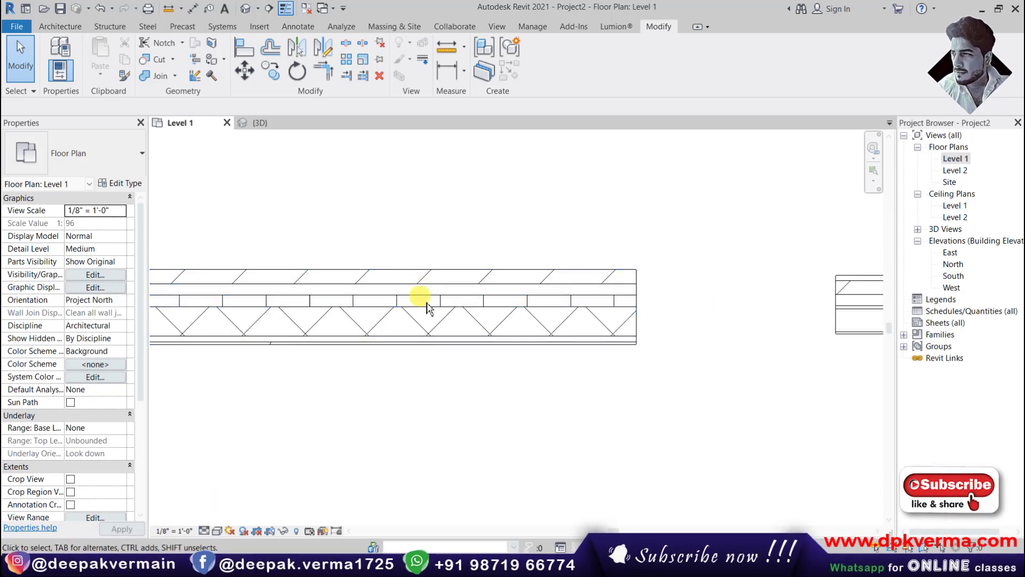
pyautogui.scroll(1, 419, 282)
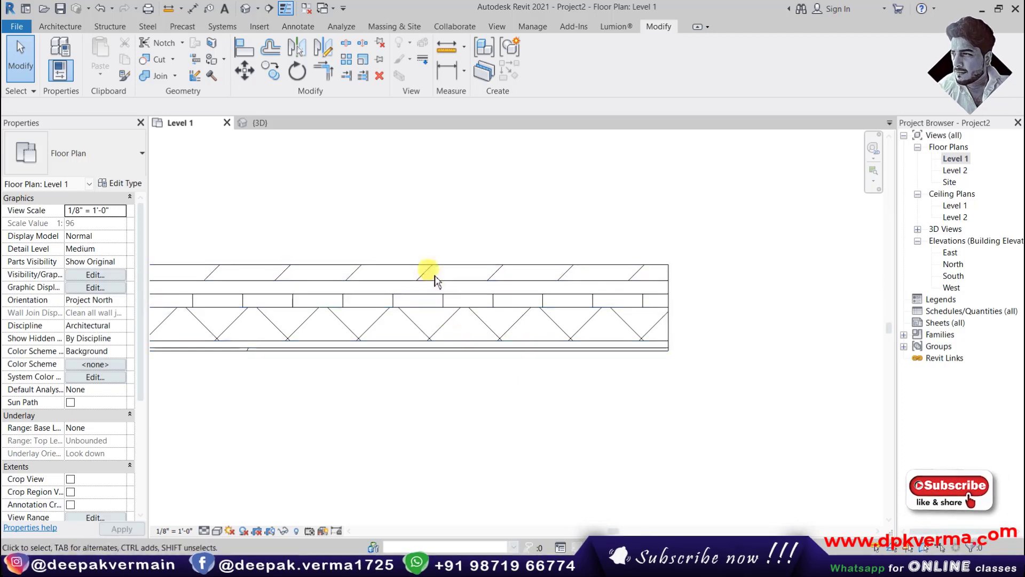
pyautogui.scroll(1, 476, 311)
pyautogui.scroll(1, 470, 306)
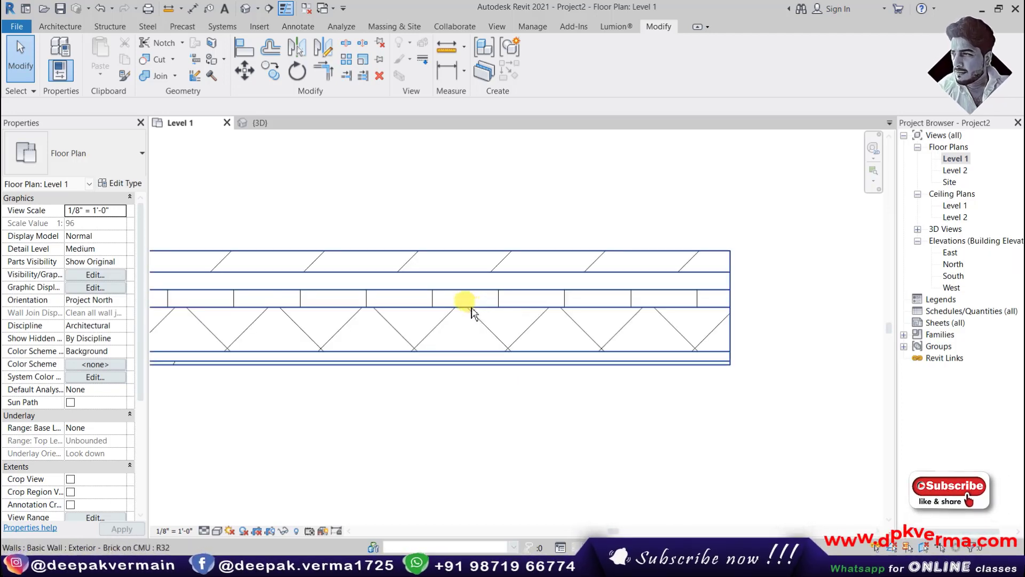
pyautogui.scroll(1, 463, 310)
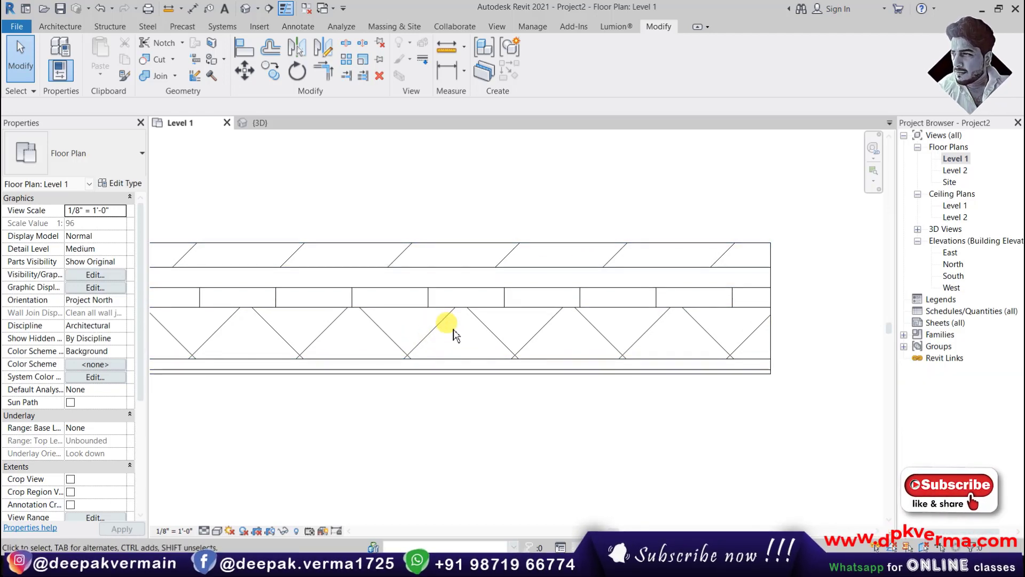
# Try the Consistent Colors and Realistic visual styles on the plan
pyautogui.click(219, 532)
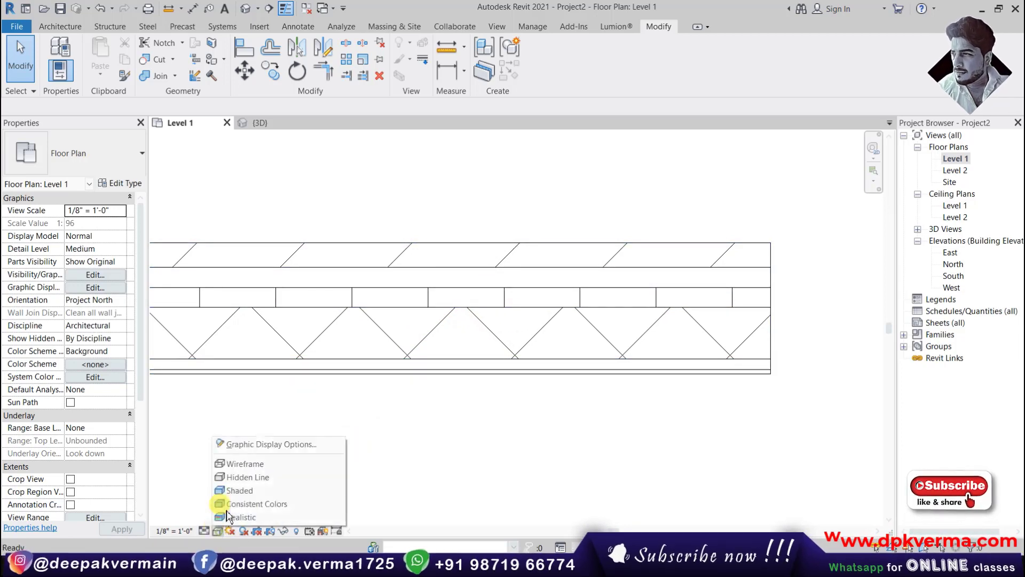
pyautogui.click(230, 481)
pyautogui.click(219, 531)
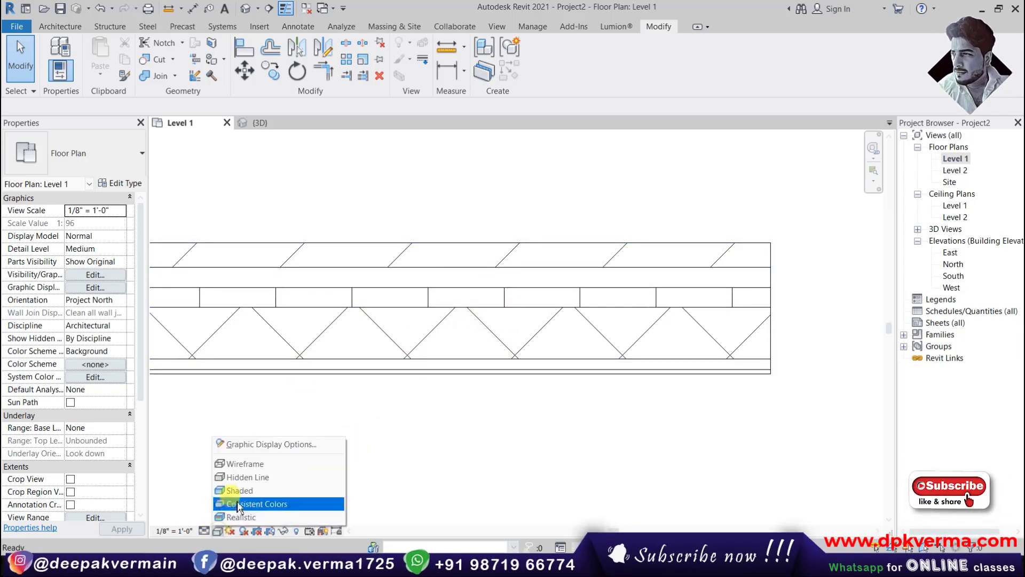
pyautogui.click(237, 501)
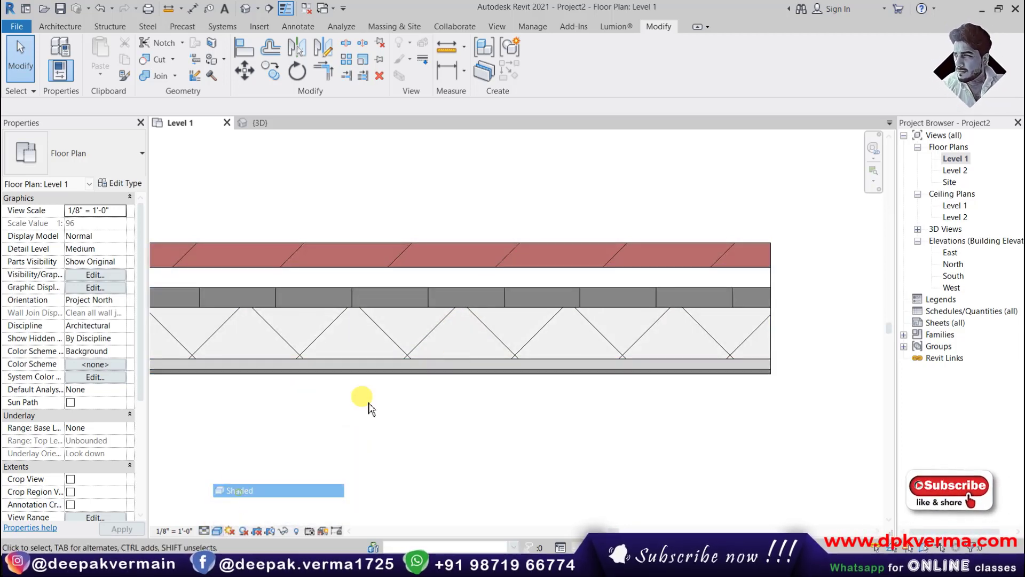
pyautogui.click(216, 533)
pyautogui.click(235, 517)
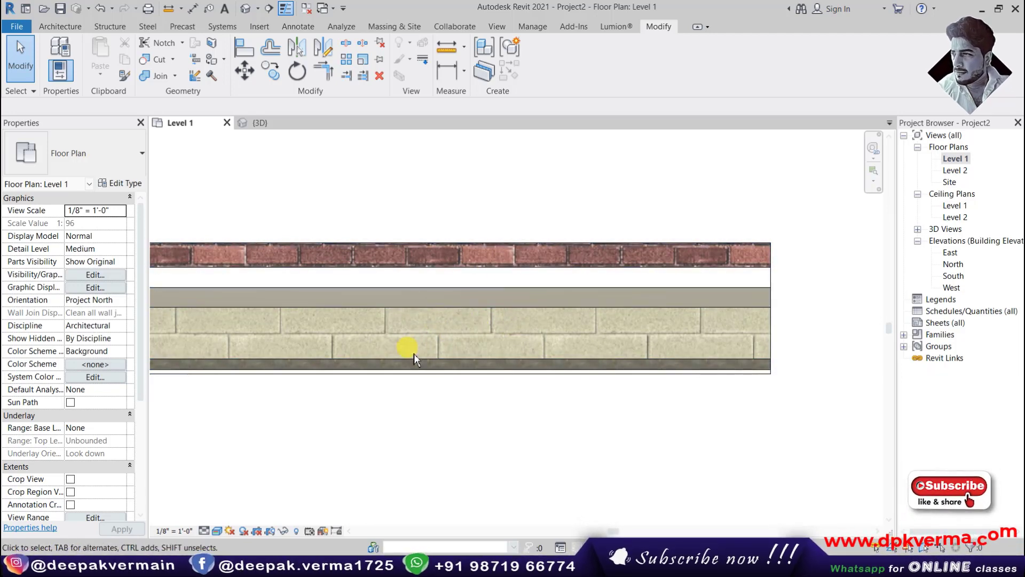
# Drop the walls to Coarse detail, then return them to Medium
pyautogui.scroll(-3, 411, 352)
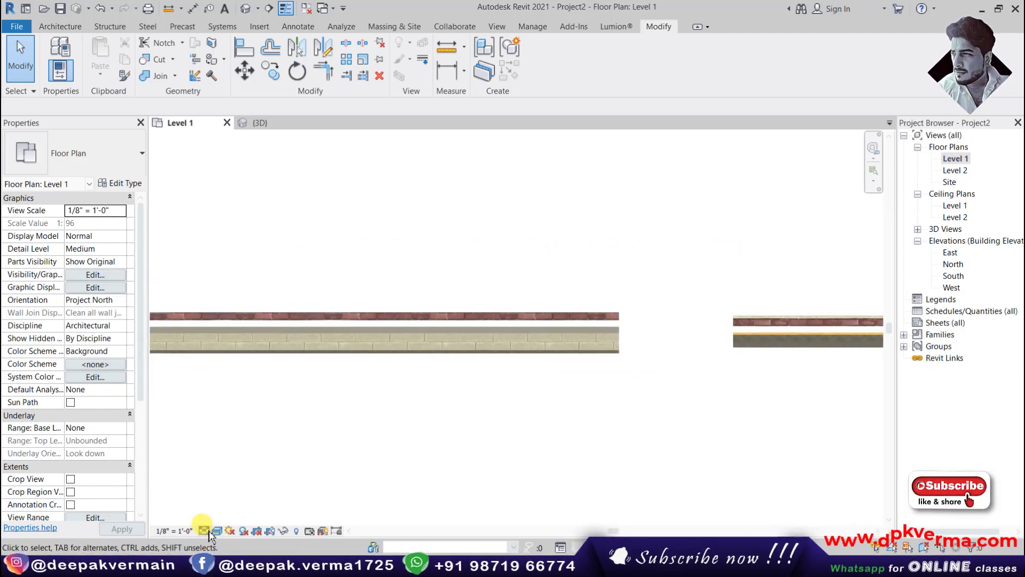
pyautogui.click(224, 490)
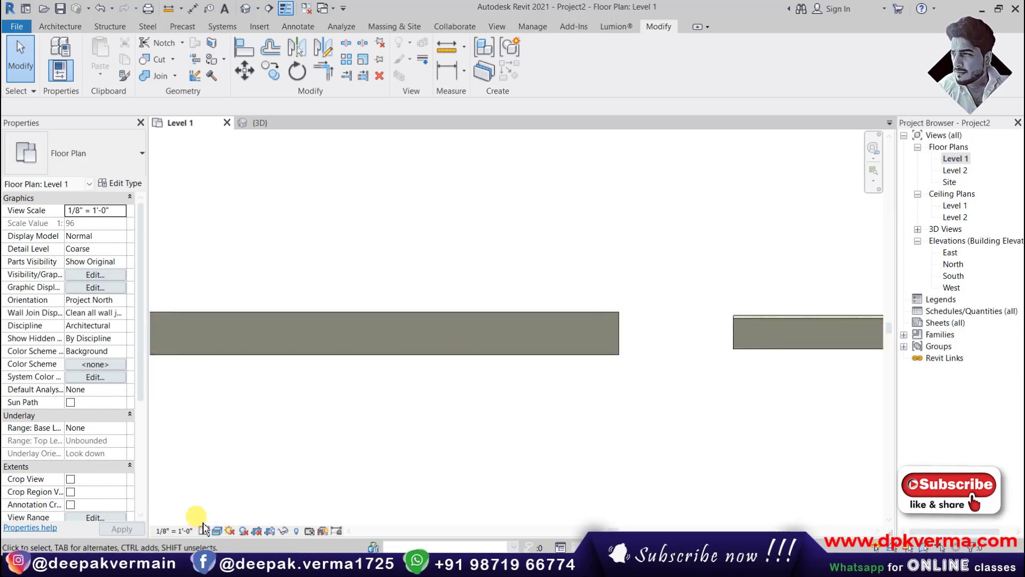
pyautogui.click(226, 503)
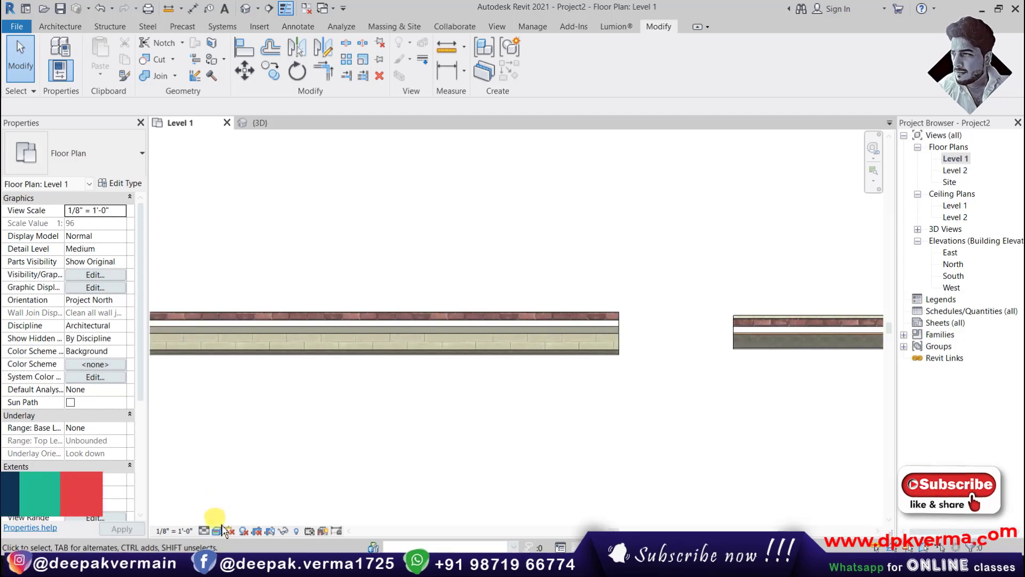
pyautogui.click(219, 532)
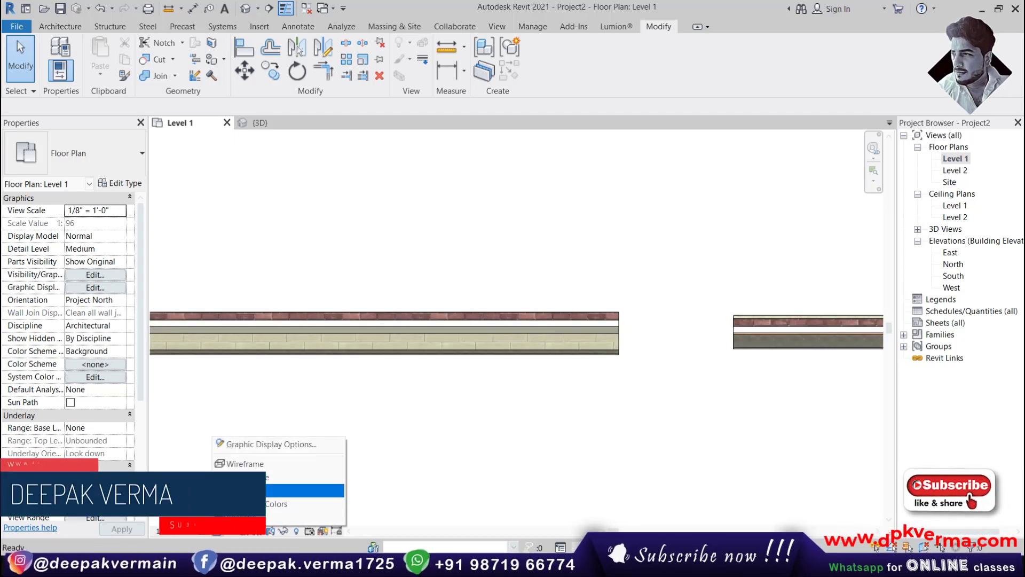
# Switch the plan back to Hidden Line display and zoom in
pyautogui.click(223, 533)
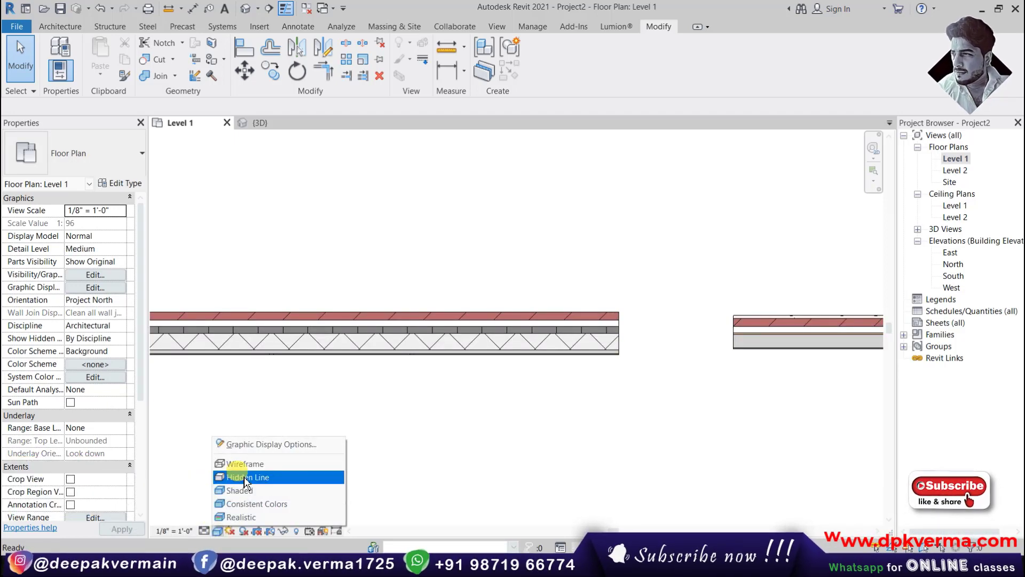
pyautogui.click(241, 475)
pyautogui.scroll(3, 554, 331)
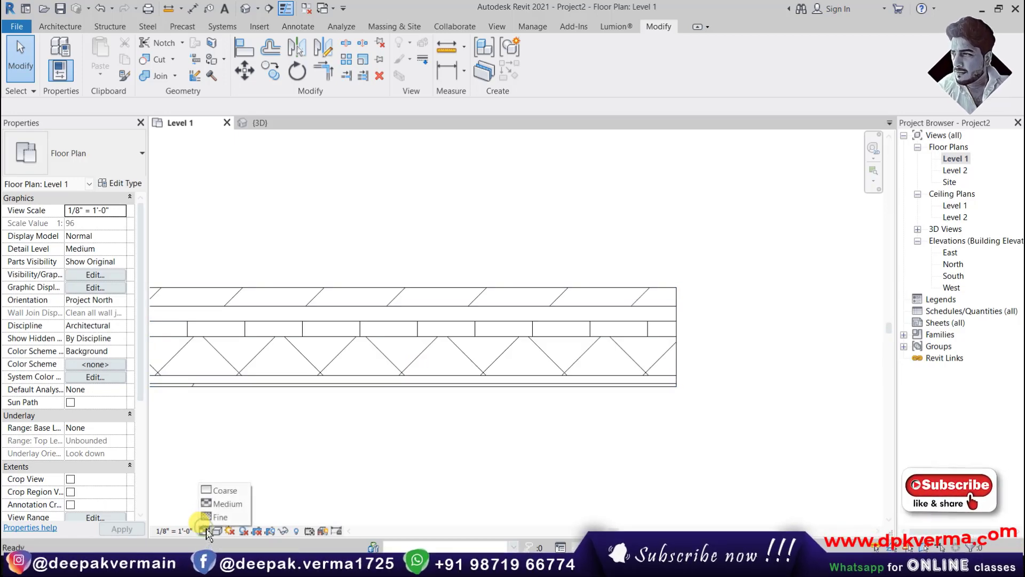
# Compare the walls at Coarse and Medium detail, finishing at Fine
pyautogui.click(223, 490)
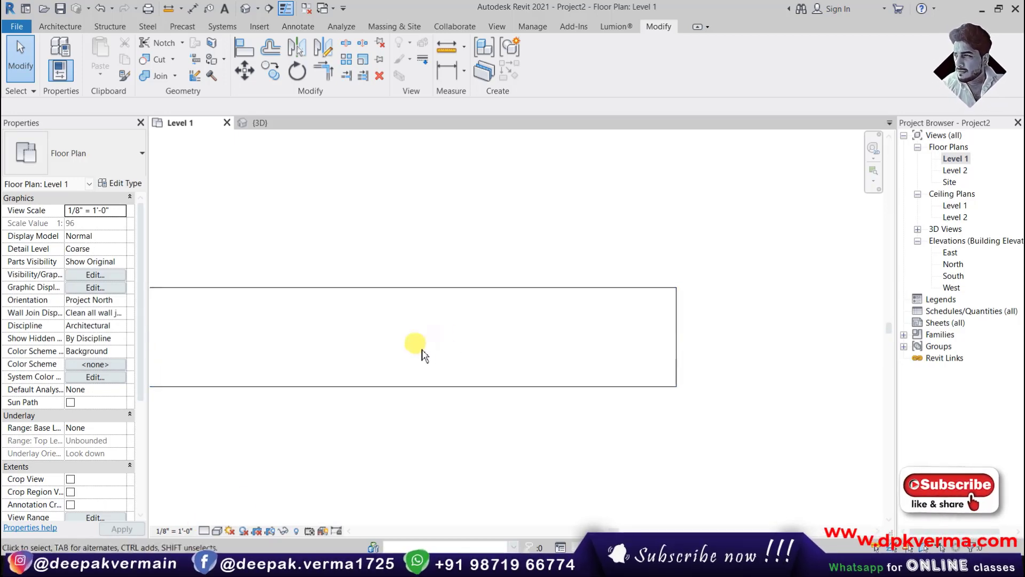
pyautogui.click(205, 531)
pyautogui.click(224, 504)
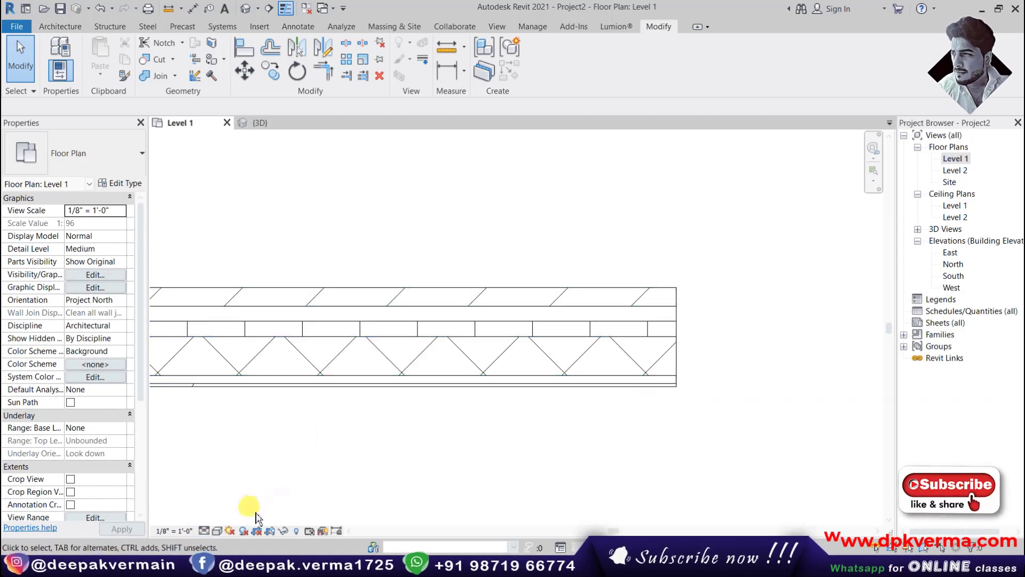
pyautogui.click(219, 517)
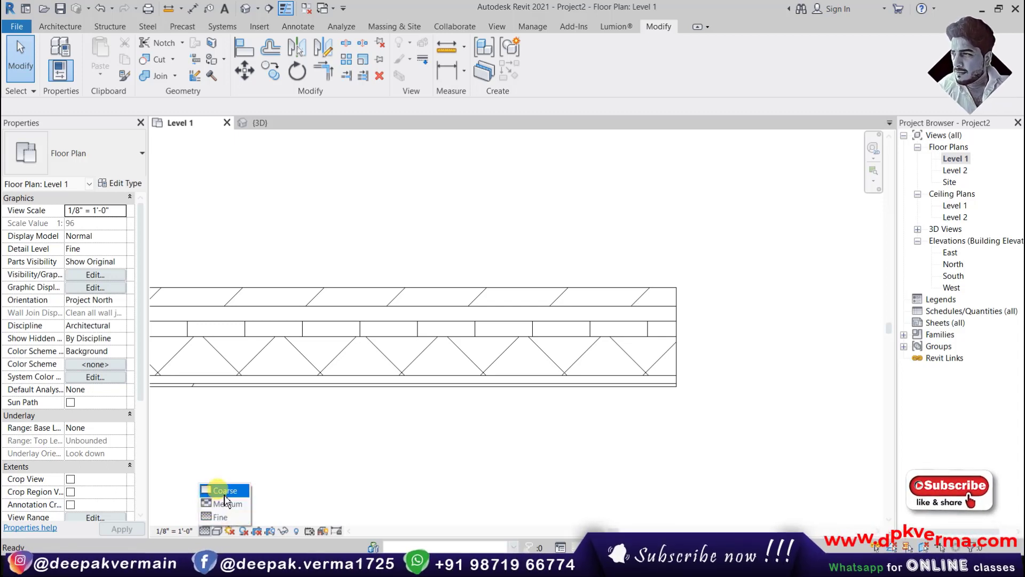
# Toggle the plan from Fine to Coarse detail and back to Fine
pyautogui.click(224, 492)
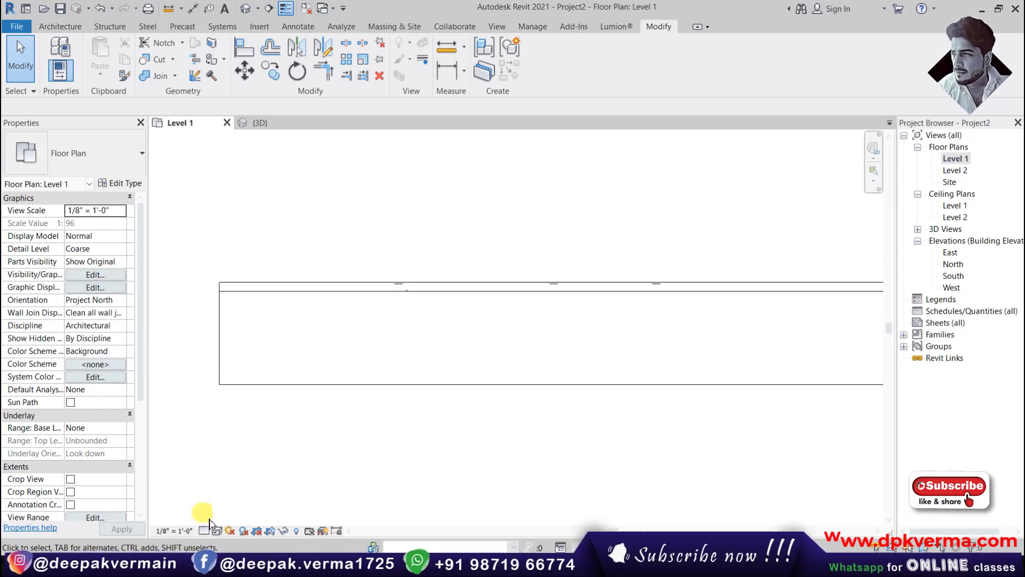
pyautogui.click(209, 522)
pyautogui.scroll(1, 202, 300)
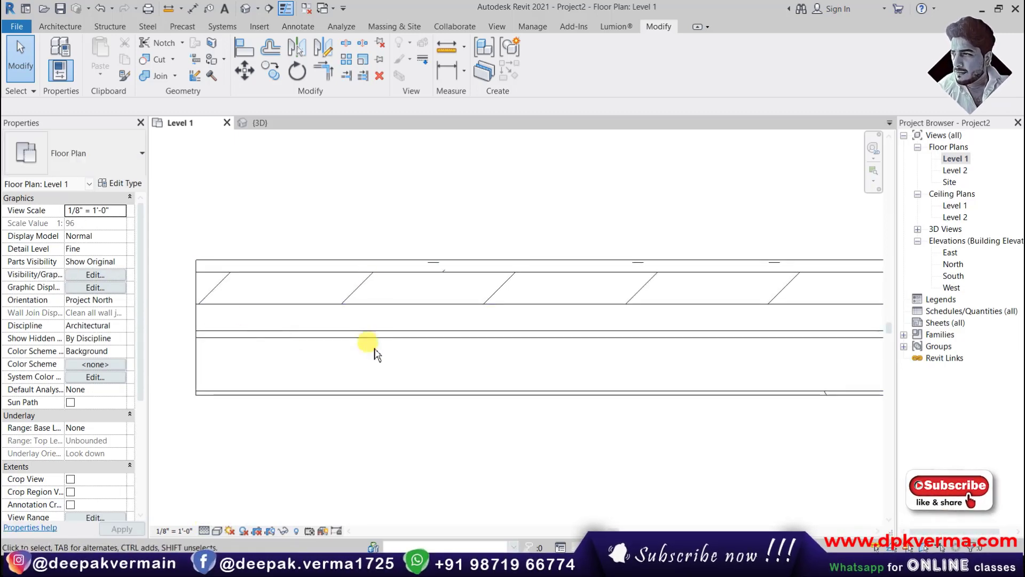
pyautogui.scroll(-3, 381, 357)
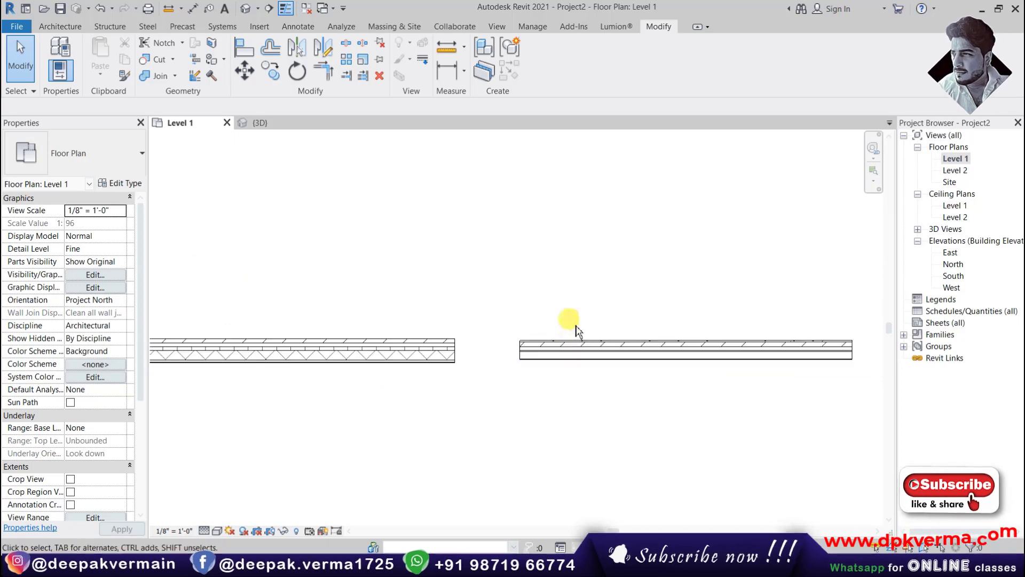
# Select both wall segments, pan to the doors, and set Coarse detail
pyautogui.moveTo(574, 324); pyautogui.dragTo(420, 386)
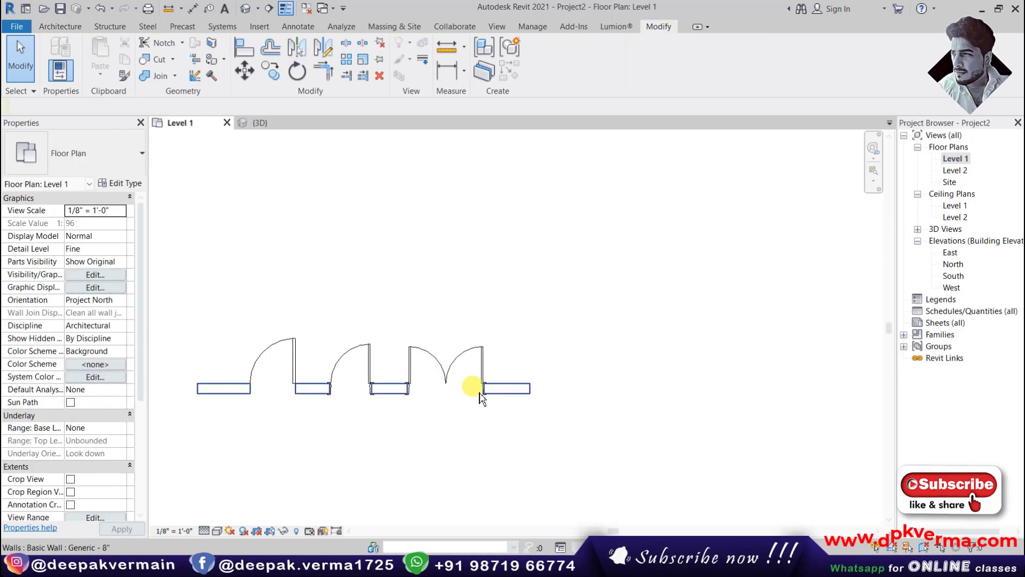
pyautogui.moveTo(504, 394); pyautogui.dragTo(523, 381, button='middle')
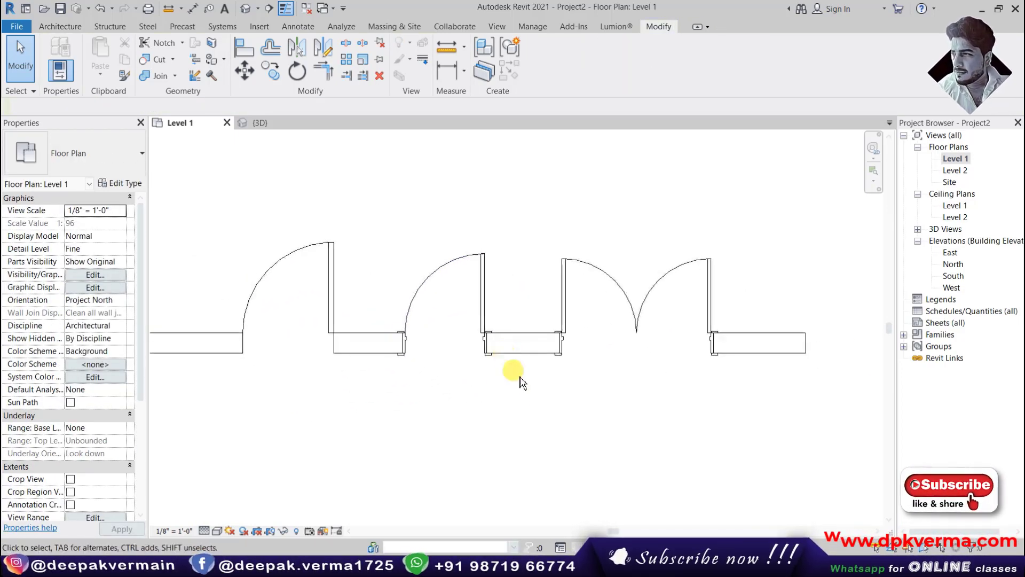
pyautogui.scroll(-1, 517, 384)
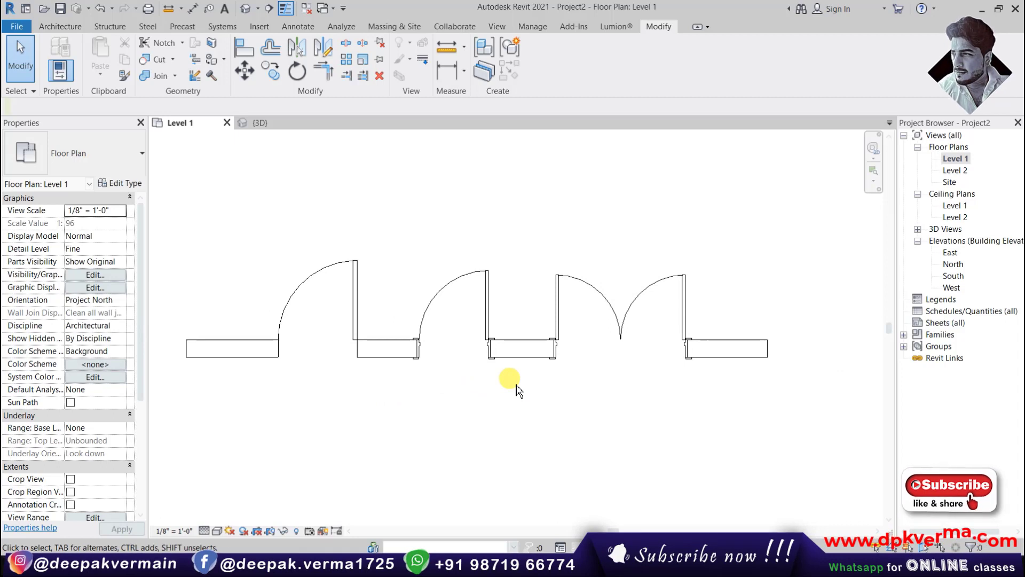
pyautogui.click(205, 531)
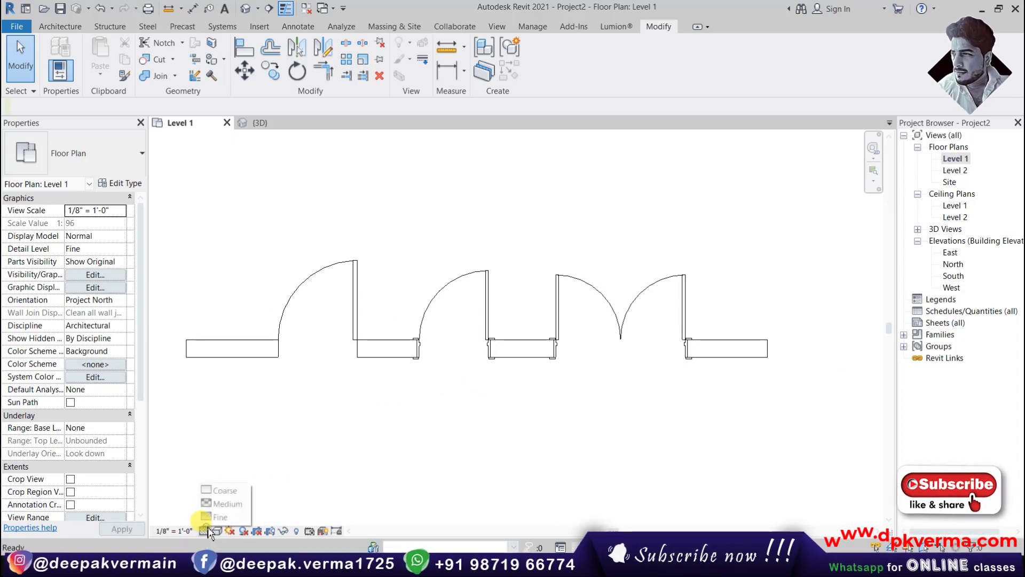
pyautogui.click(222, 493)
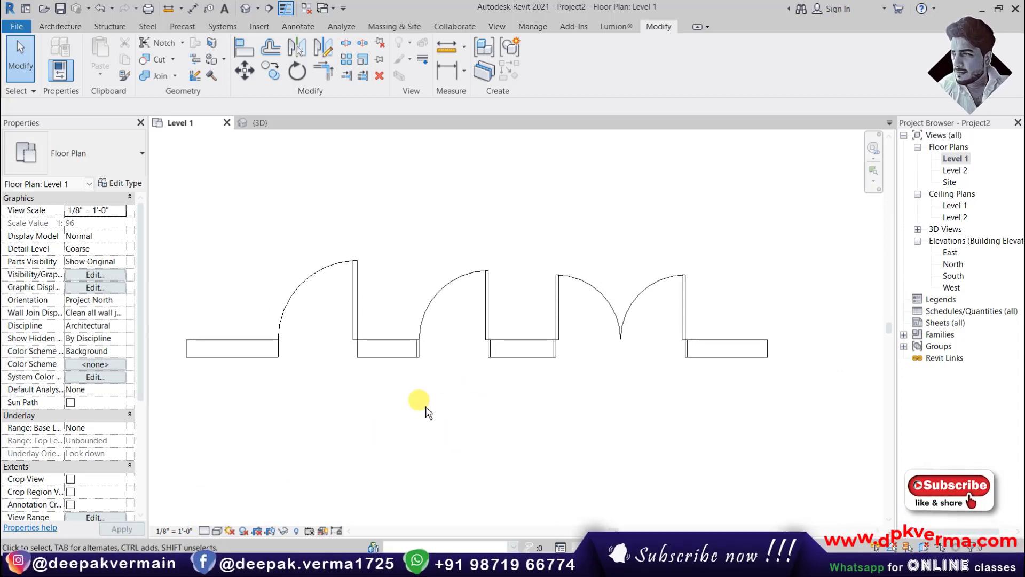
pyautogui.scroll(2, 560, 292)
pyautogui.scroll(1, 539, 315)
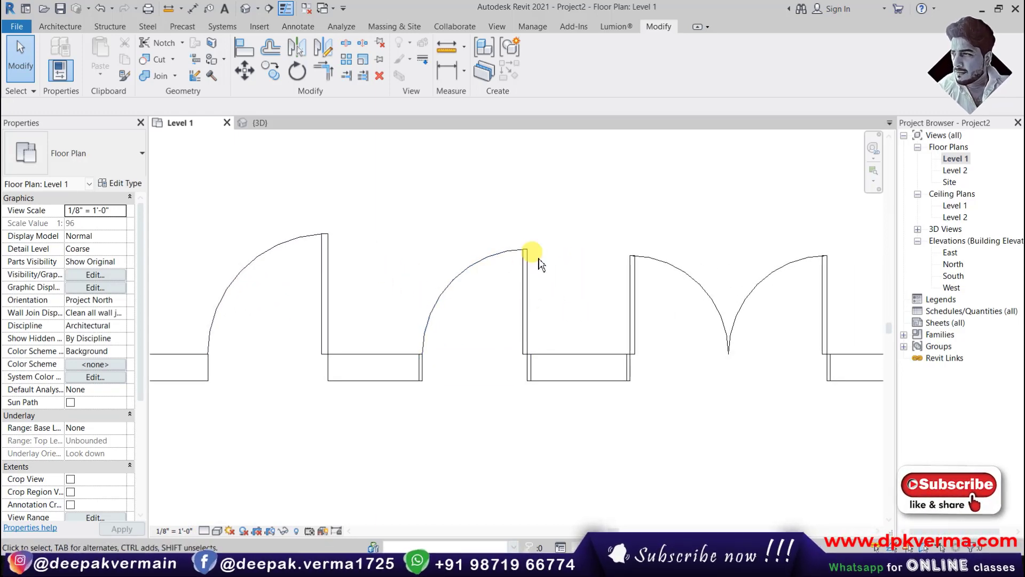
pyautogui.click(330, 265)
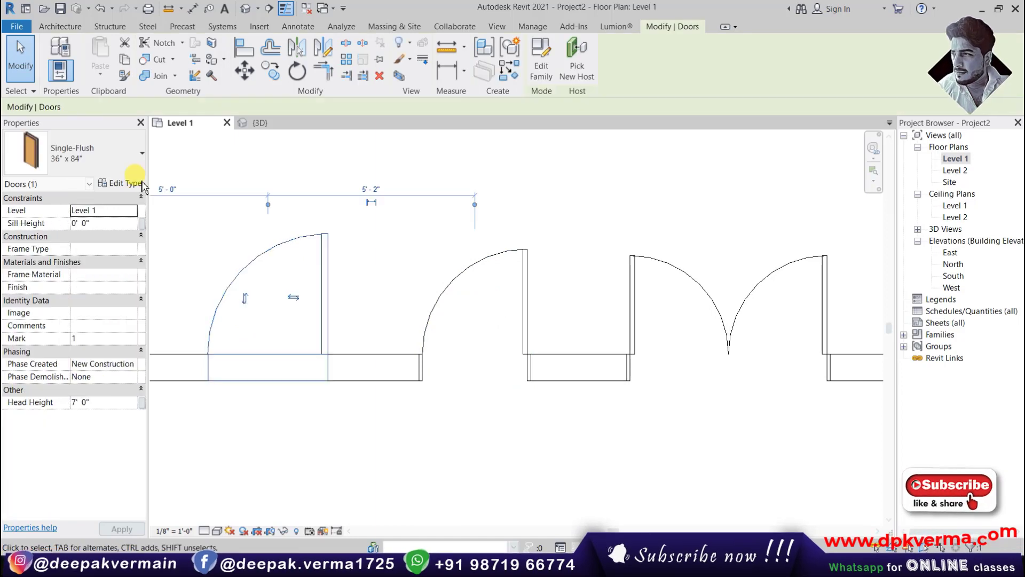
pyautogui.click(298, 419)
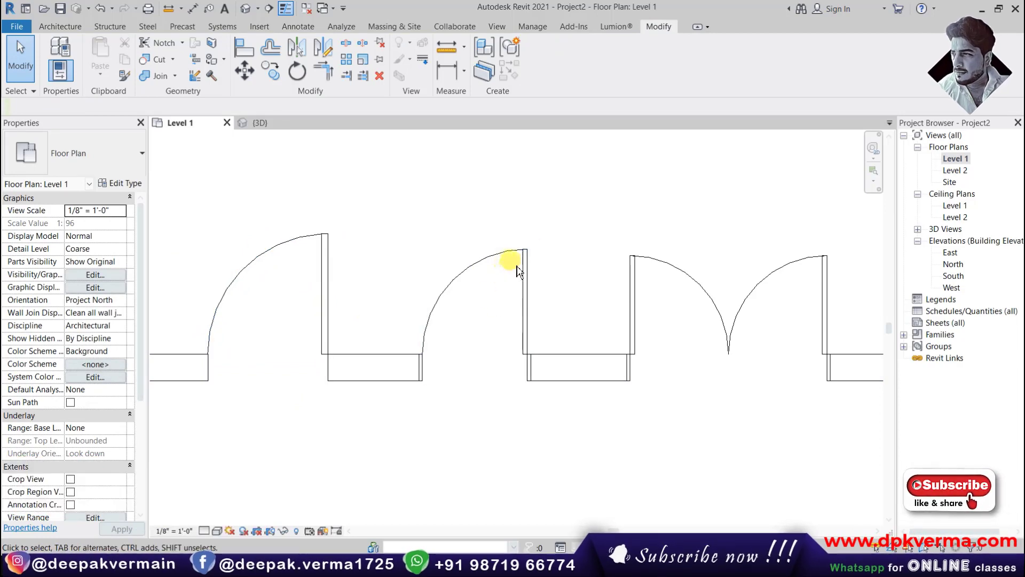
pyautogui.scroll(3, 419, 382)
pyautogui.scroll(1, 400, 363)
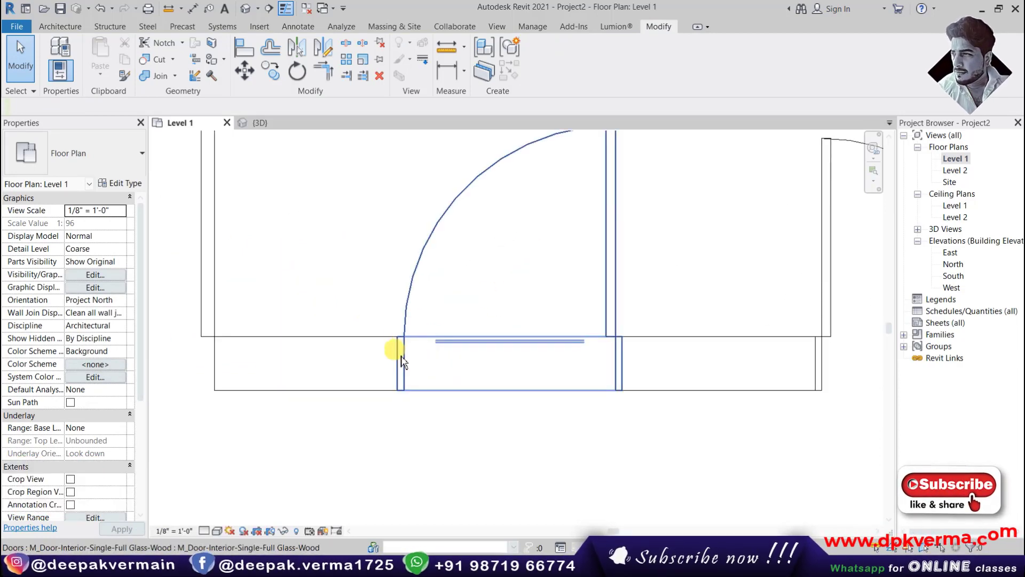
pyautogui.scroll(-4, 427, 353)
pyautogui.scroll(1, 496, 321)
pyautogui.scroll(-2, 543, 334)
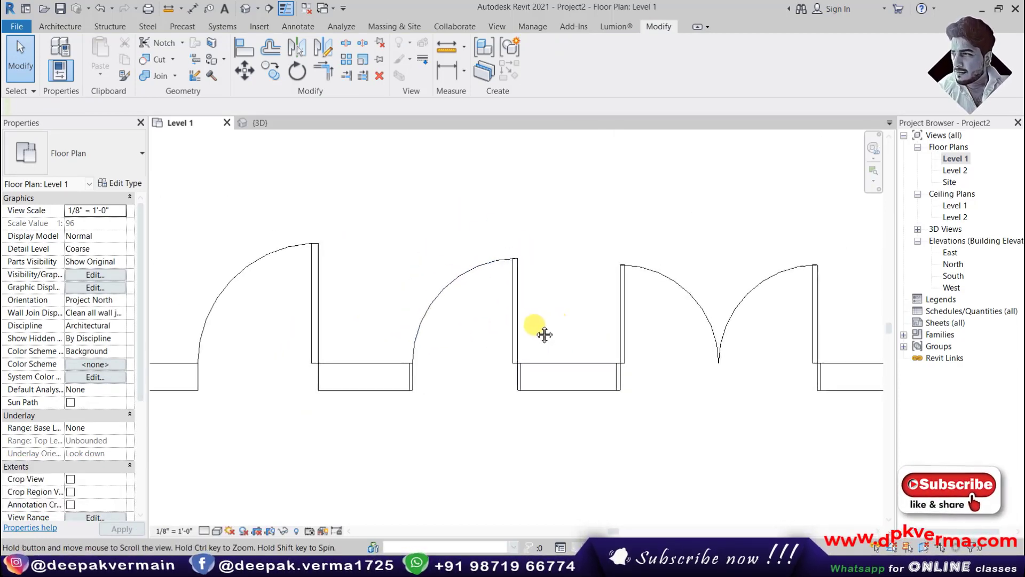
pyautogui.scroll(1, 757, 293)
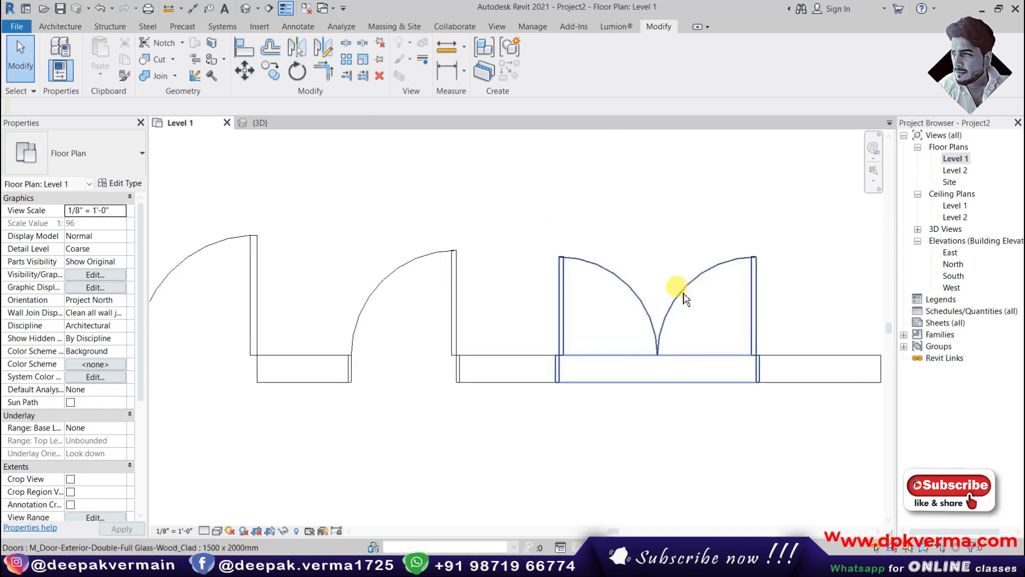
pyautogui.scroll(-1, 671, 294)
pyautogui.scroll(1, 451, 348)
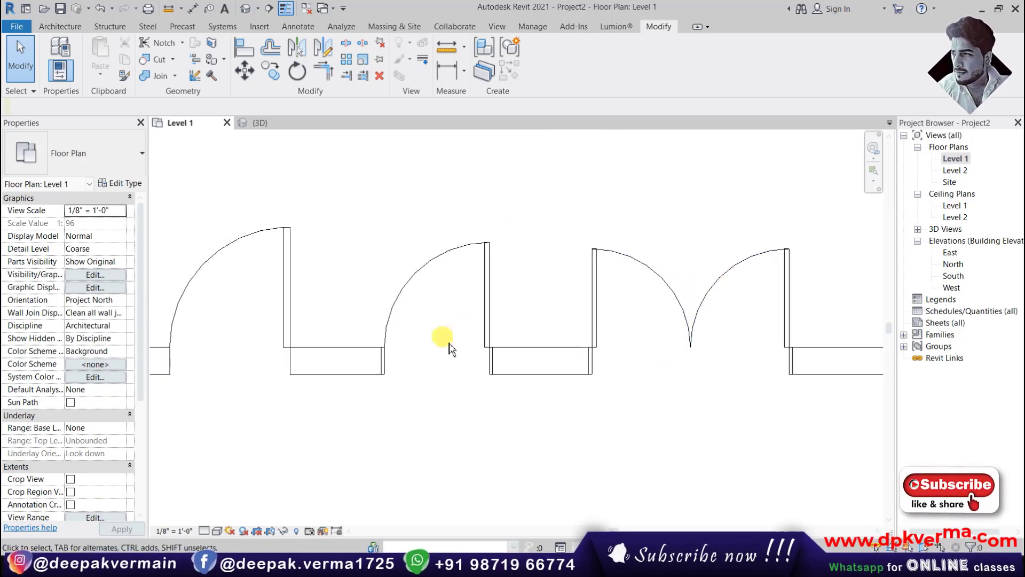
# Show the doors at Medium detail, then at Fine detail
pyautogui.click(204, 530)
pyautogui.click(222, 508)
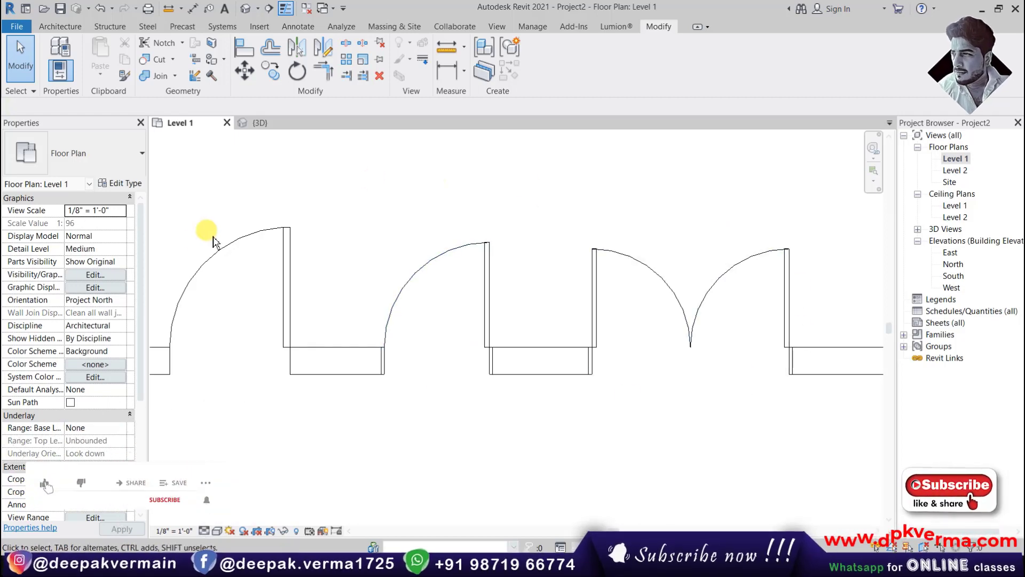
pyautogui.click(204, 531)
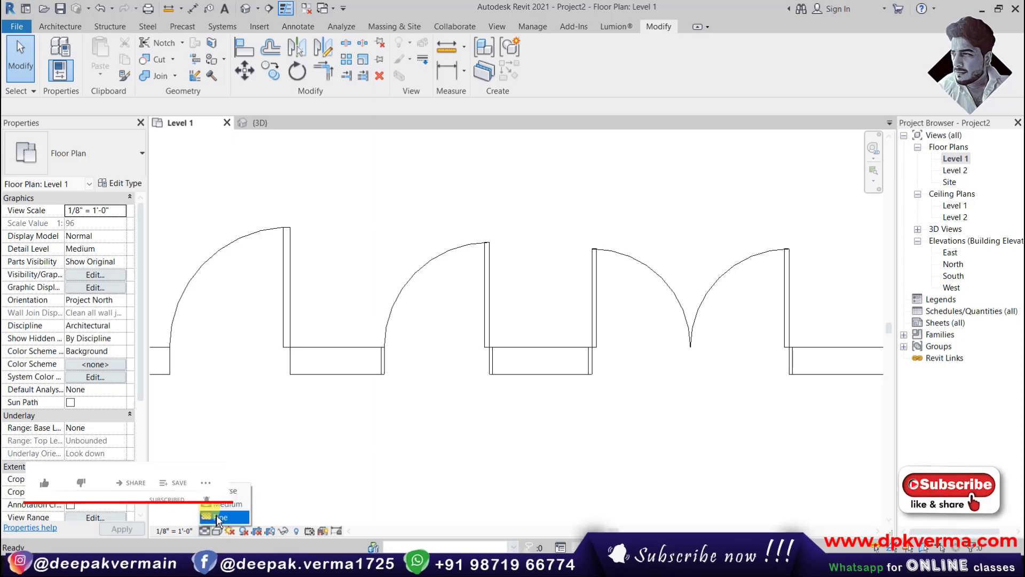
pyautogui.click(219, 517)
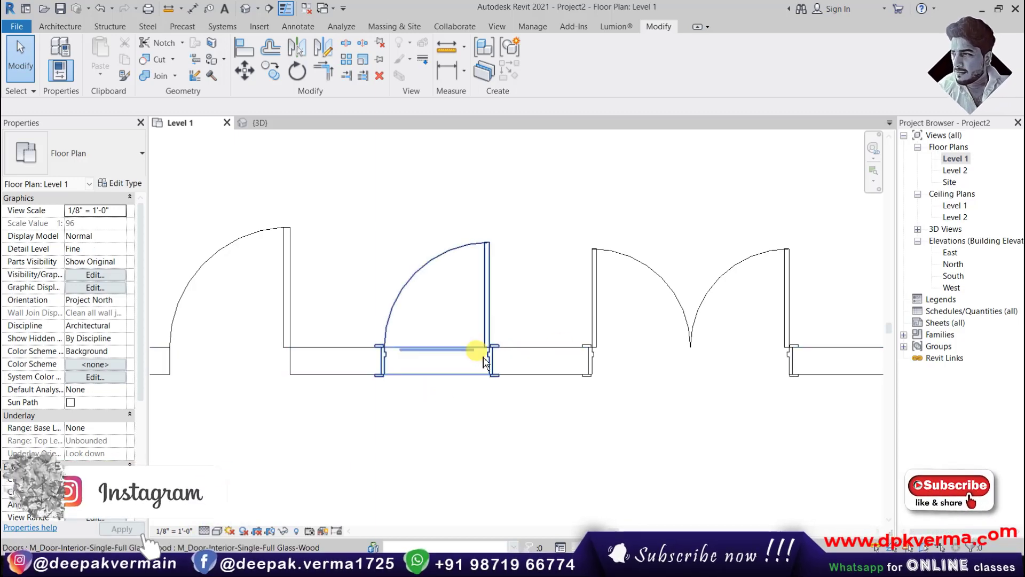
# Zoom in on a door frame, pan to all doors, and return to Medium detail
pyautogui.scroll(2, 459, 355)
pyautogui.scroll(2, 374, 350)
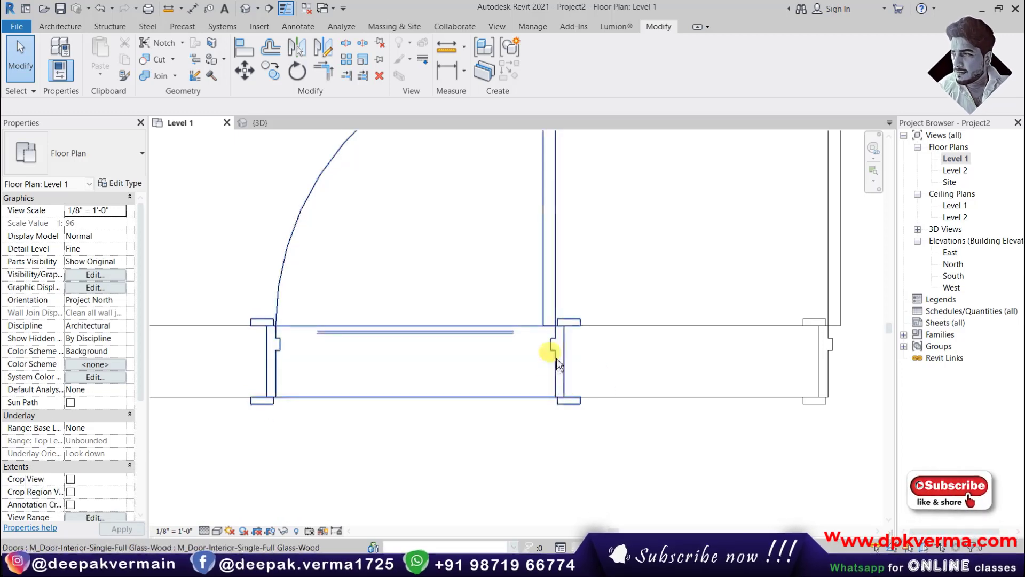
pyautogui.scroll(-3, 614, 328)
pyautogui.scroll(-2, 633, 328)
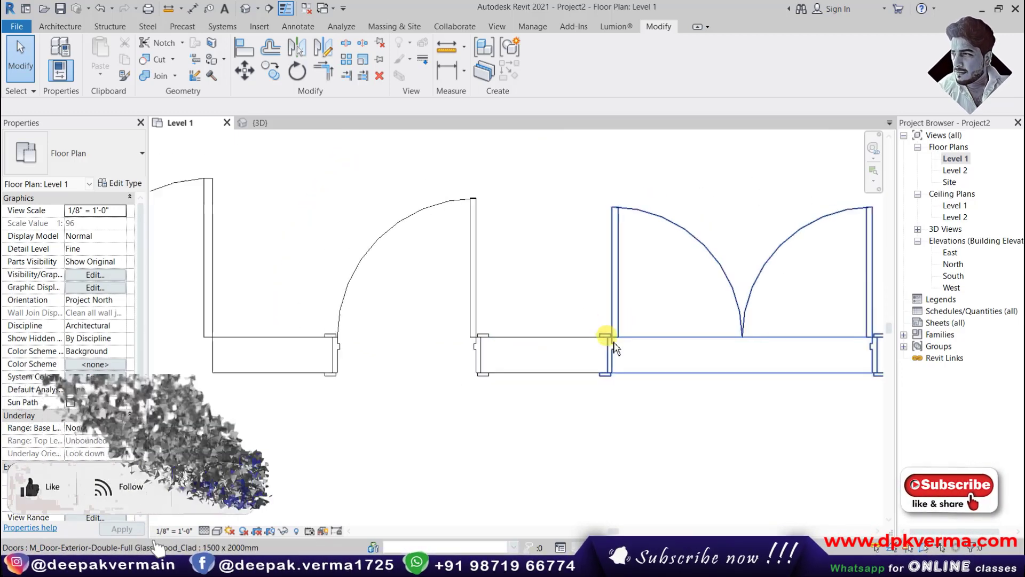
pyautogui.moveTo(607, 343); pyautogui.dragTo(716, 355, button='middle')
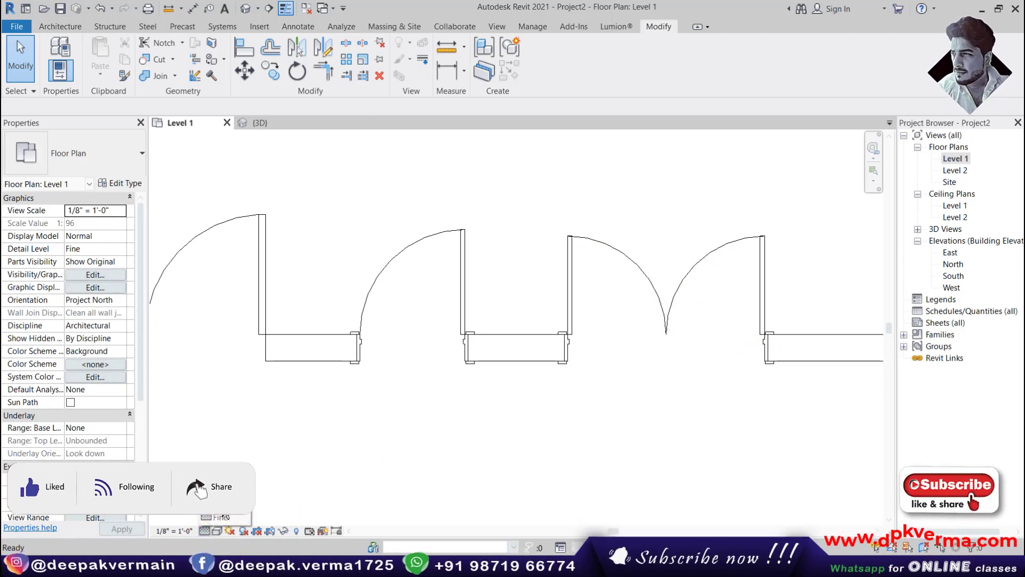
pyautogui.click(227, 504)
pyautogui.click(245, 9)
# Set the 3D view to Fine detail with Shaded visual style
pyautogui.scroll(2, 587, 336)
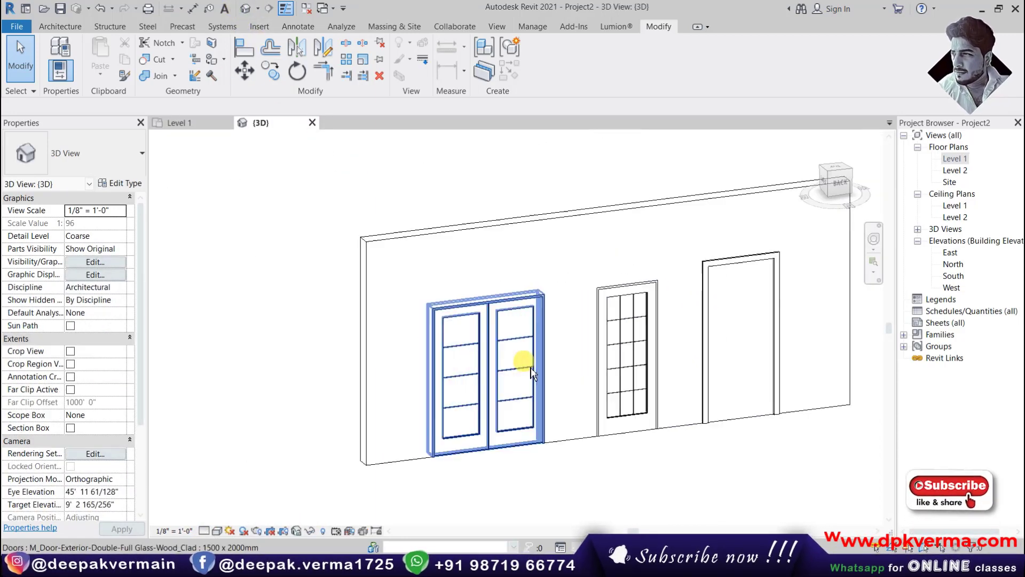
pyautogui.click(204, 531)
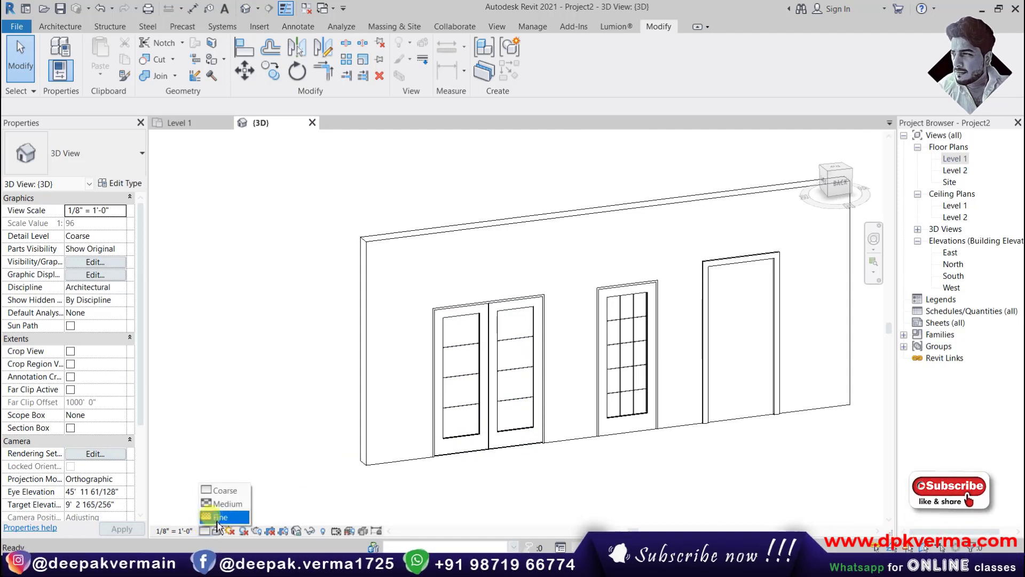
pyautogui.click(221, 517)
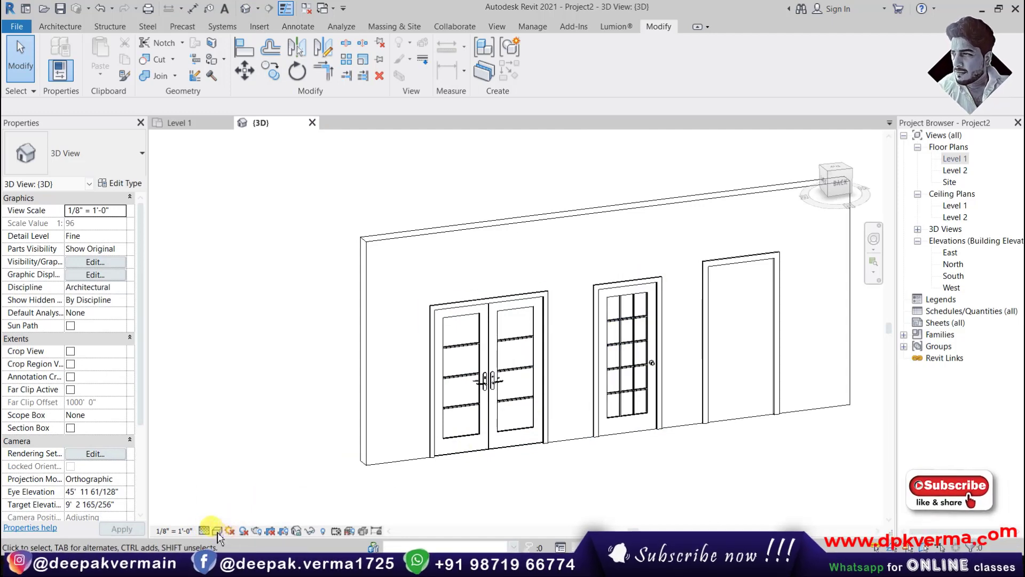
pyautogui.click(217, 531)
pyautogui.click(234, 494)
pyautogui.scroll(2, 534, 396)
pyautogui.scroll(2, 434, 360)
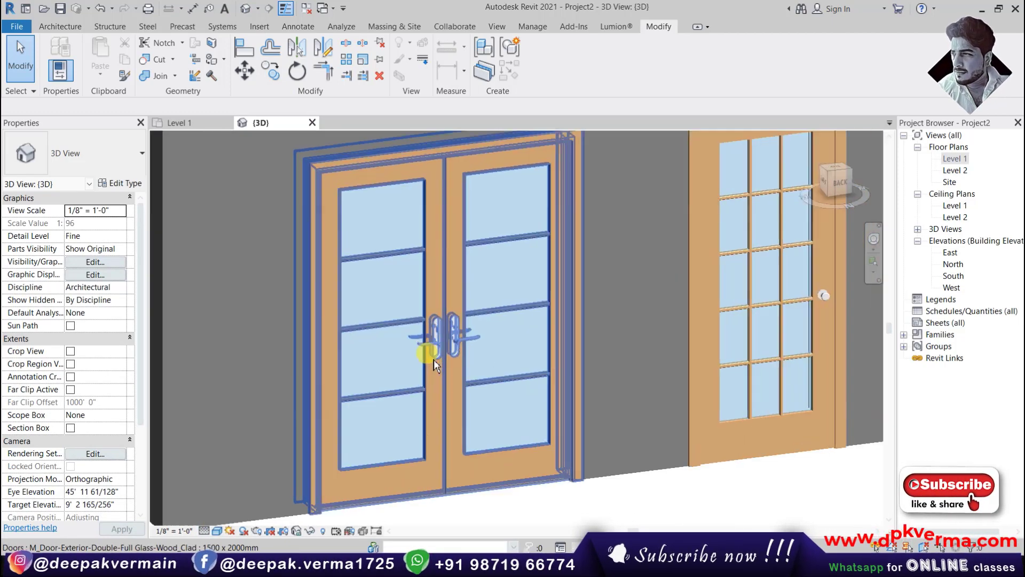
# Compare the 3D doors at Coarse and Medium detail, then return to Fine
pyautogui.click(203, 531)
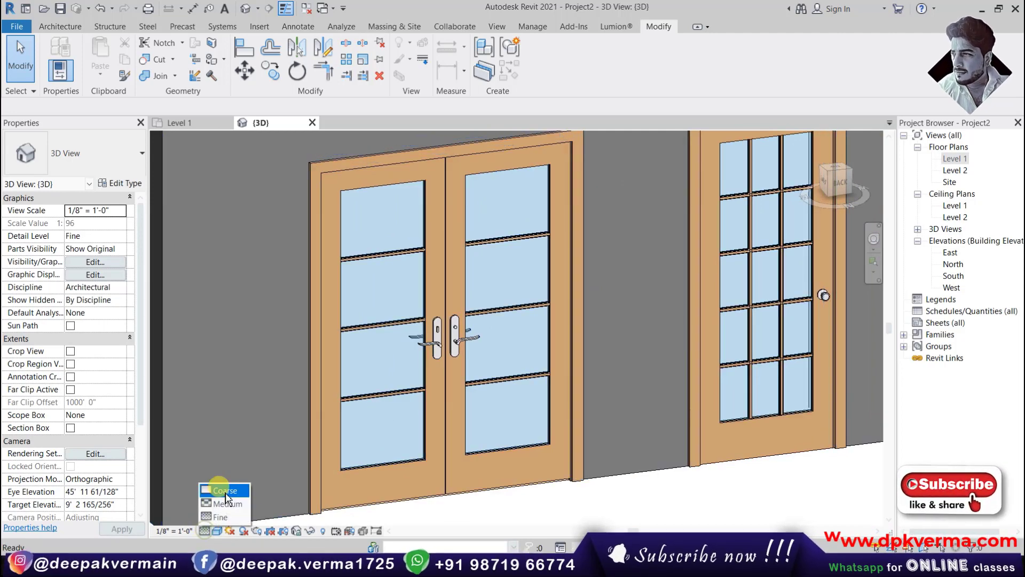
pyautogui.click(226, 493)
pyautogui.scroll(-2, 445, 342)
pyautogui.scroll(-2, 372, 387)
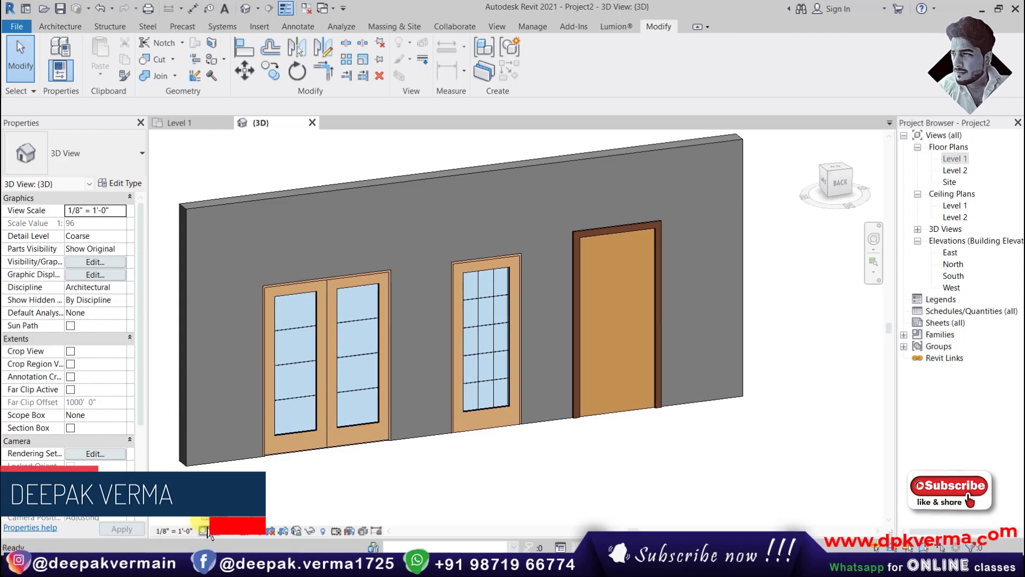
pyautogui.click(225, 505)
pyautogui.scroll(2, 264, 344)
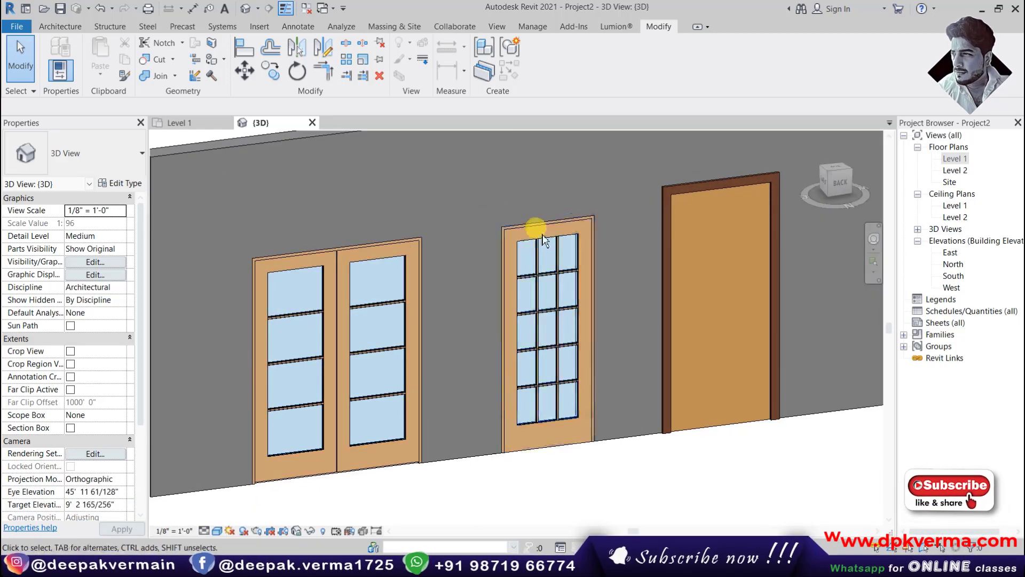
pyautogui.click(205, 531)
pyautogui.click(225, 517)
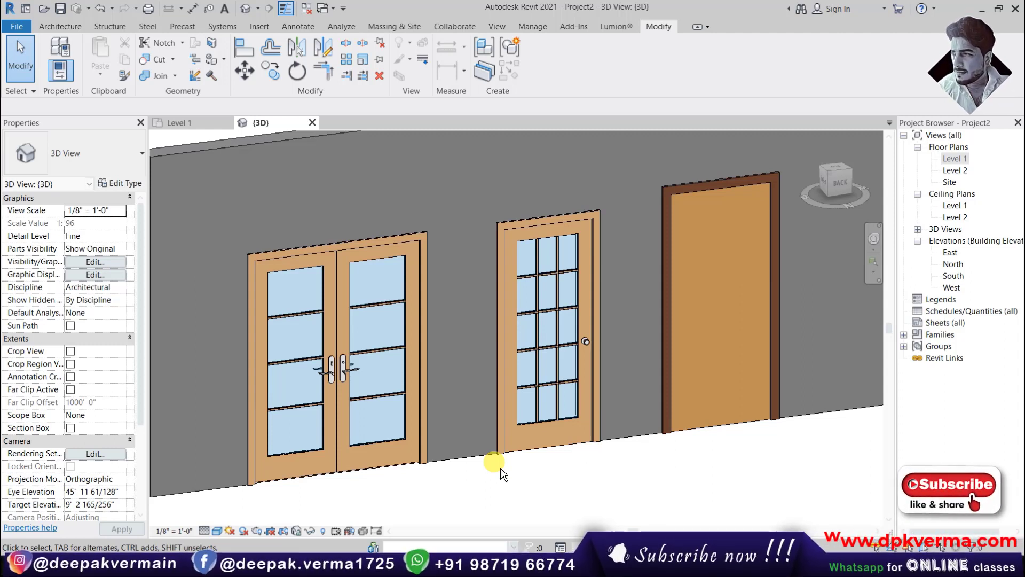
# Open the Level 1 floor plan, select the single interior door, then clear the selection
pyautogui.doubleClick(971, 159)
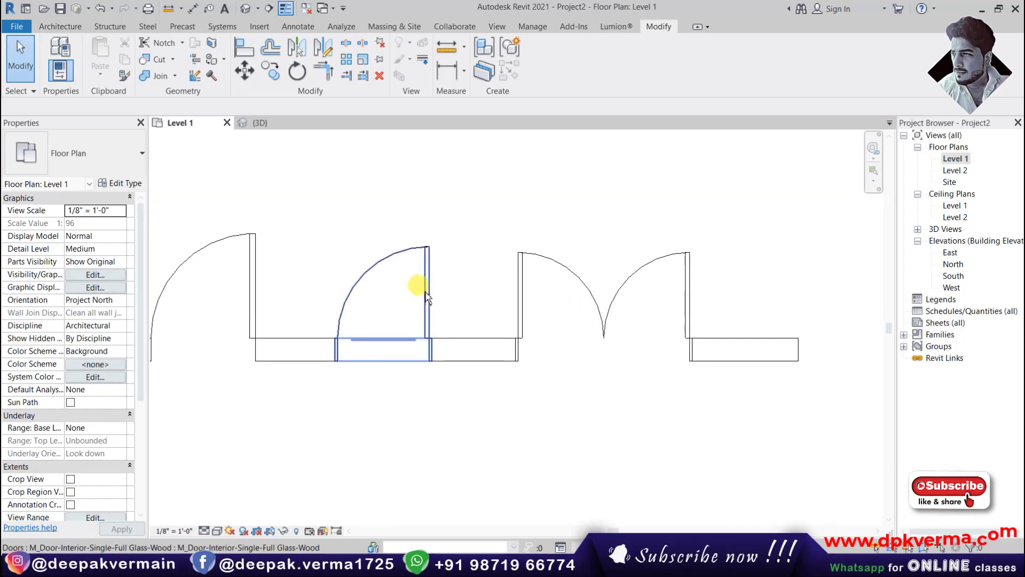
pyautogui.click(426, 298)
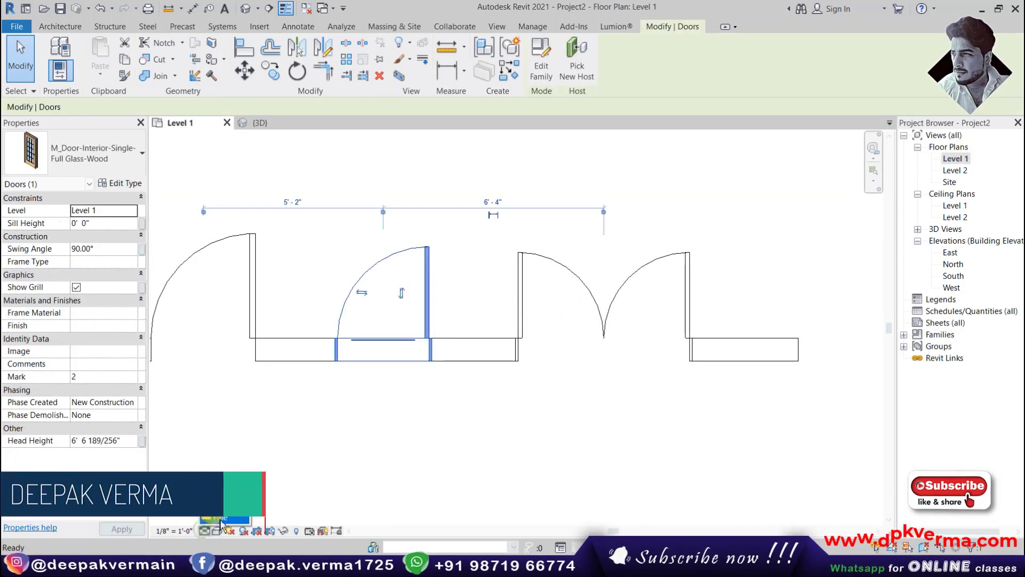
pyautogui.press('Escape')
pyautogui.scroll(2, 344, 355)
pyautogui.scroll(2, 329, 331)
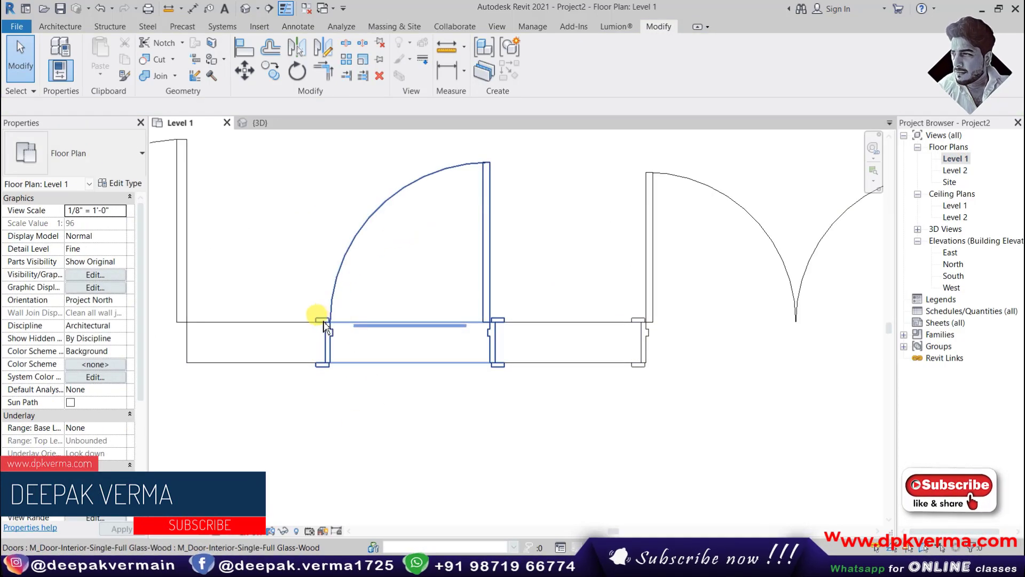
# Set the plan to Medium detail and select the M_Door-Interior-Single-Full Glass-Wood door
pyautogui.click(204, 530)
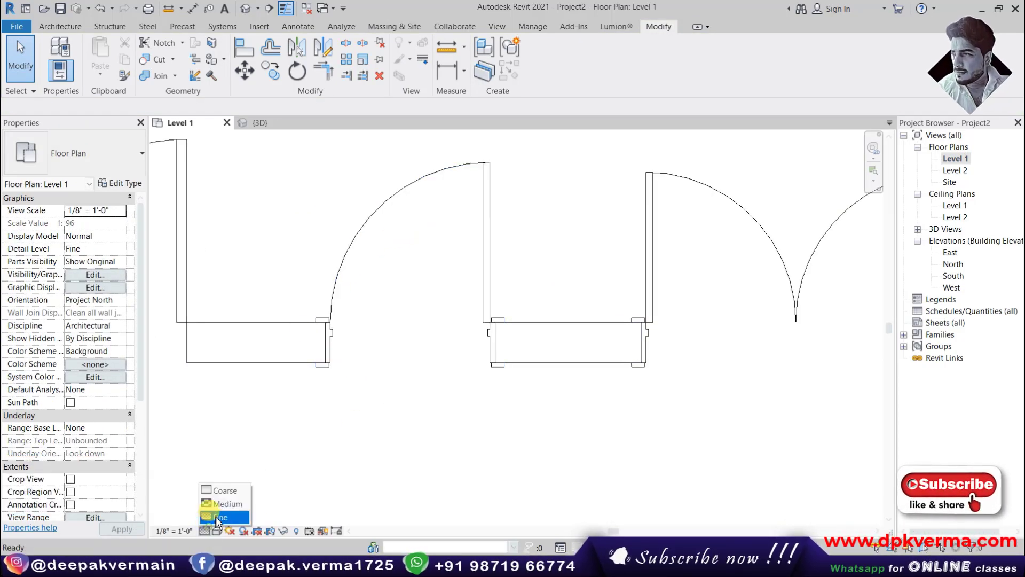
pyautogui.click(222, 501)
pyautogui.scroll(1, 329, 338)
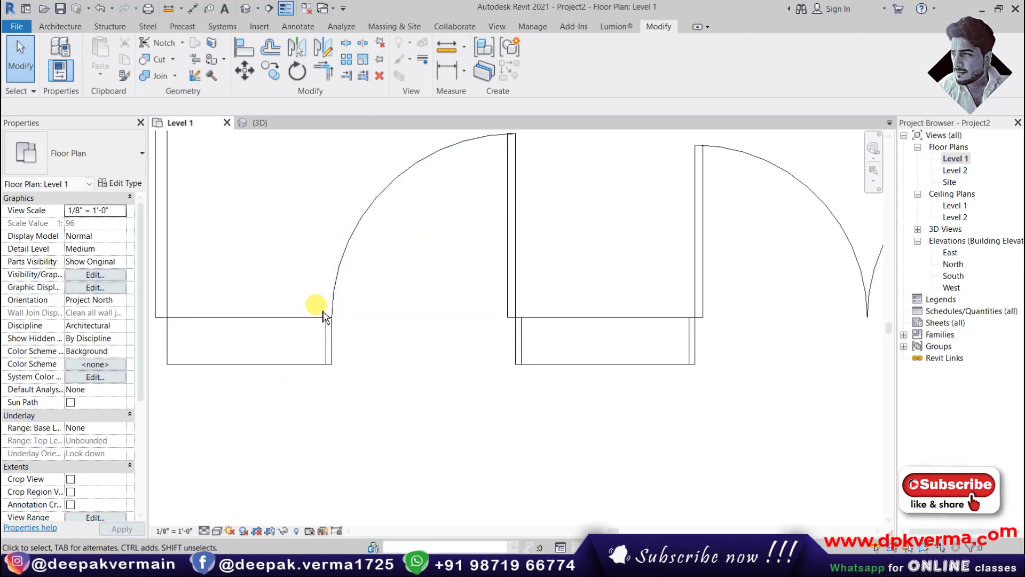
pyautogui.scroll(-2, 314, 304)
pyautogui.moveTo(314, 305); pyautogui.dragTo(373, 309, button='middle')
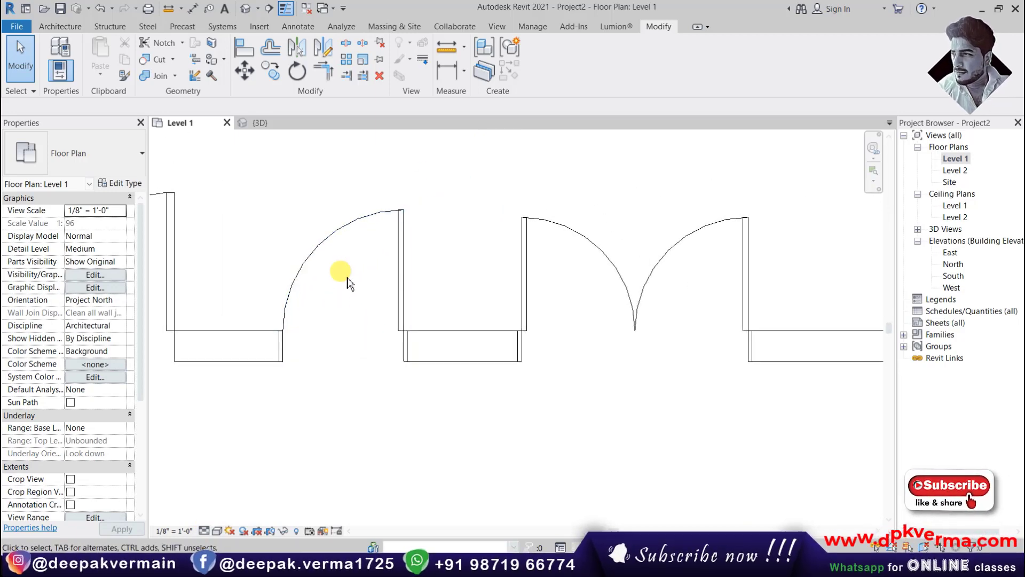
pyautogui.click(314, 245)
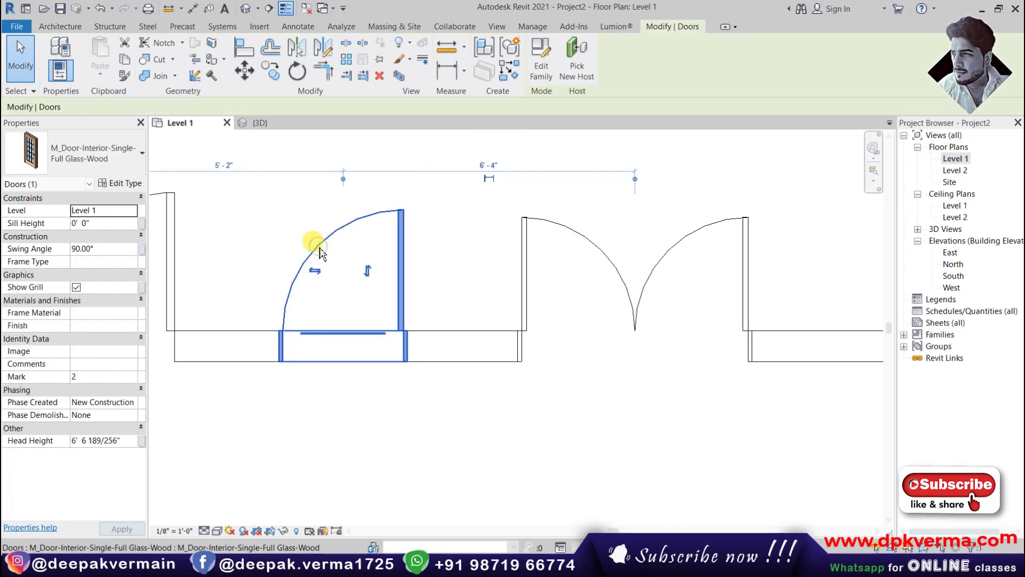
# Edit the door family, orbit its preview, and open the Ref. Level floor plan
pyautogui.click(541, 71)
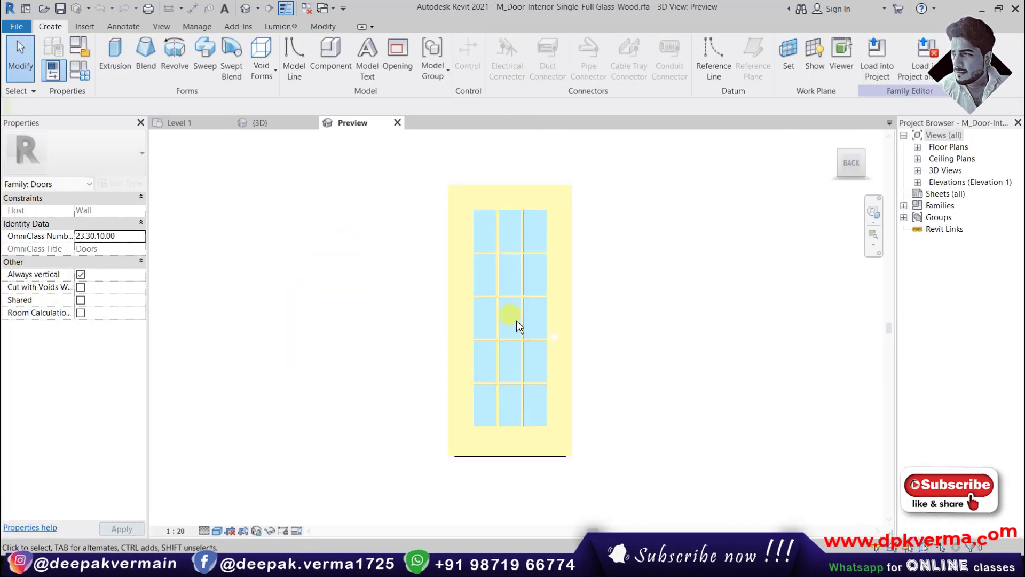
pyautogui.moveTo(517, 327)
pyautogui.keyDown('shift'); pyautogui.mouseDown(button='middle')
pyautogui.moveTo(447, 385)
pyautogui.moveTo(451, 307)
pyautogui.mouseUp(button='middle'); pyautogui.keyUp('shift')
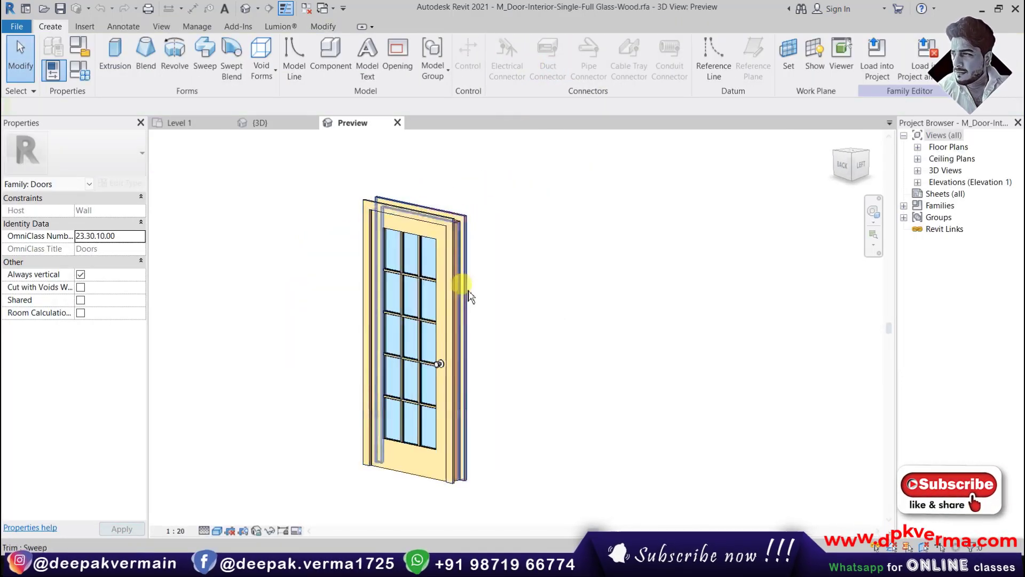
pyautogui.click(917, 147)
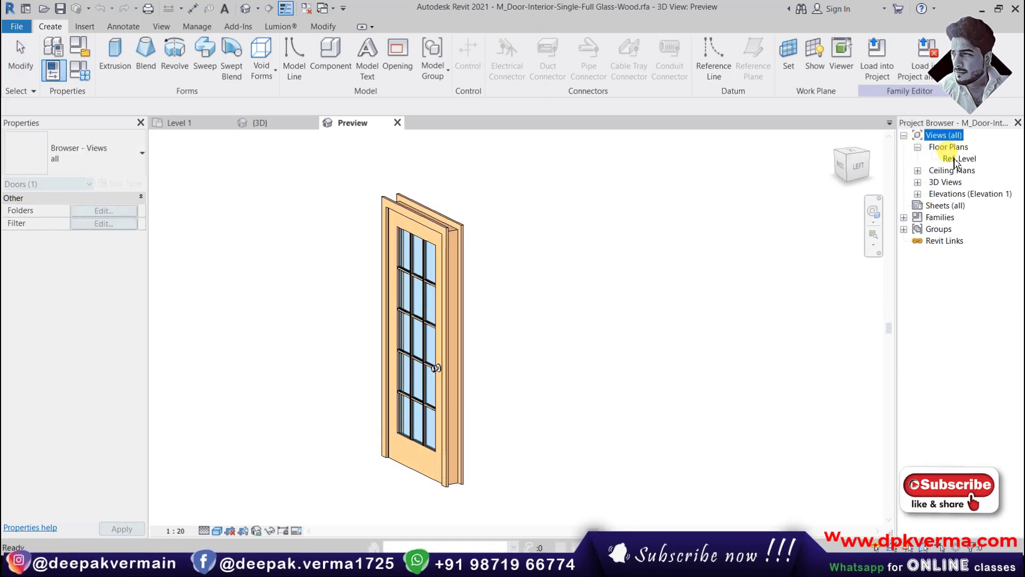
pyautogui.doubleClick(960, 159)
# Zoom and pan around the door plan and select the masking region in the opening
pyautogui.scroll(3, 588, 315)
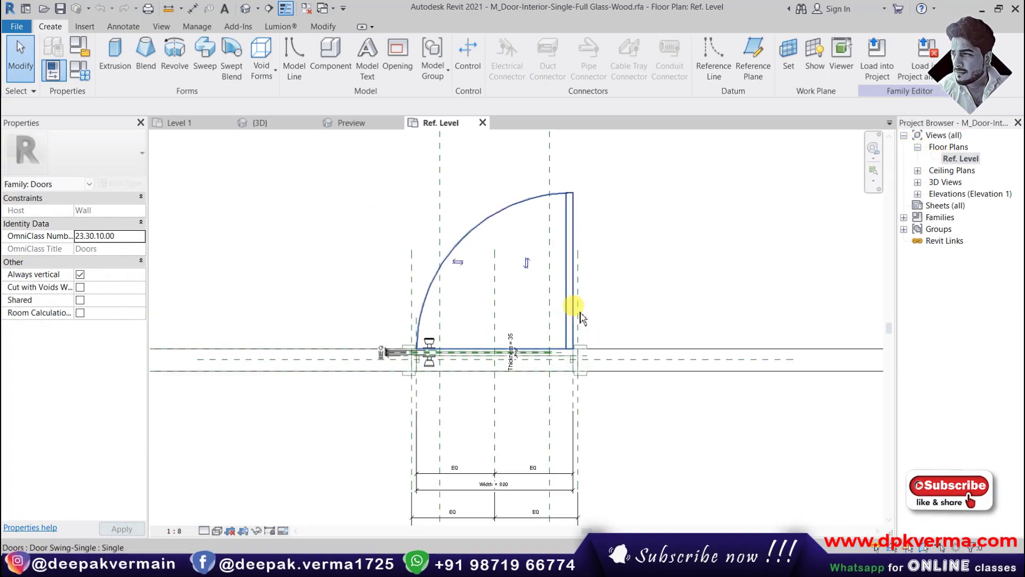
pyautogui.moveTo(571, 292); pyautogui.dragTo(481, 264, button='middle')
pyautogui.scroll(1, 453, 271)
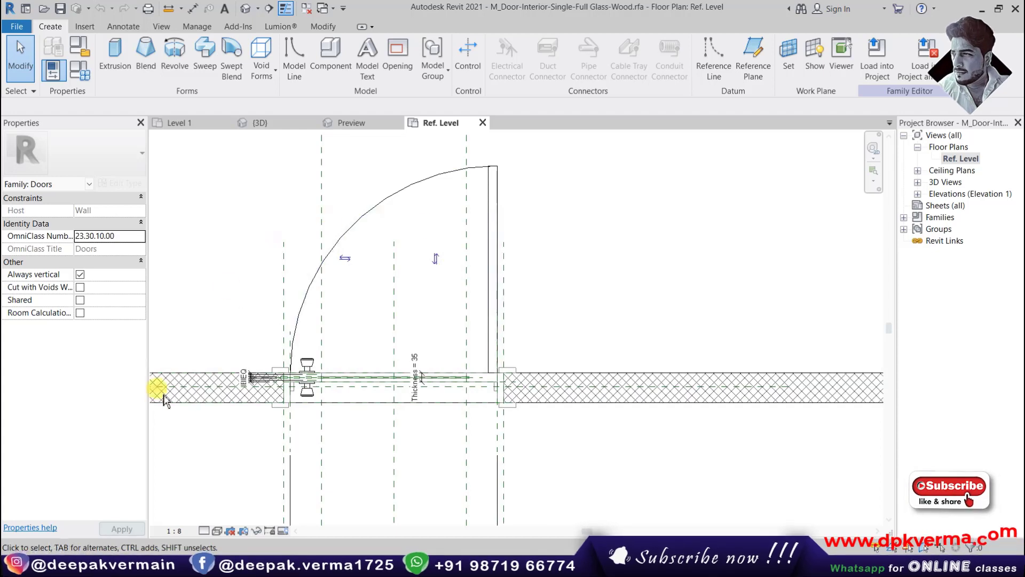
pyautogui.scroll(-1, 595, 406)
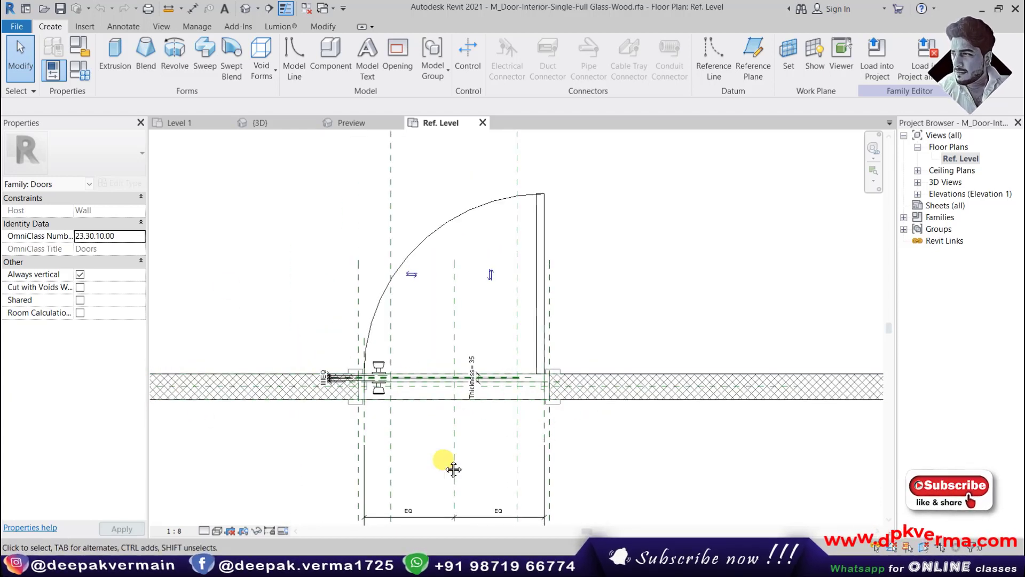
pyautogui.moveTo(451, 469); pyautogui.dragTo(401, 404, button='middle')
pyautogui.scroll(2, 302, 198)
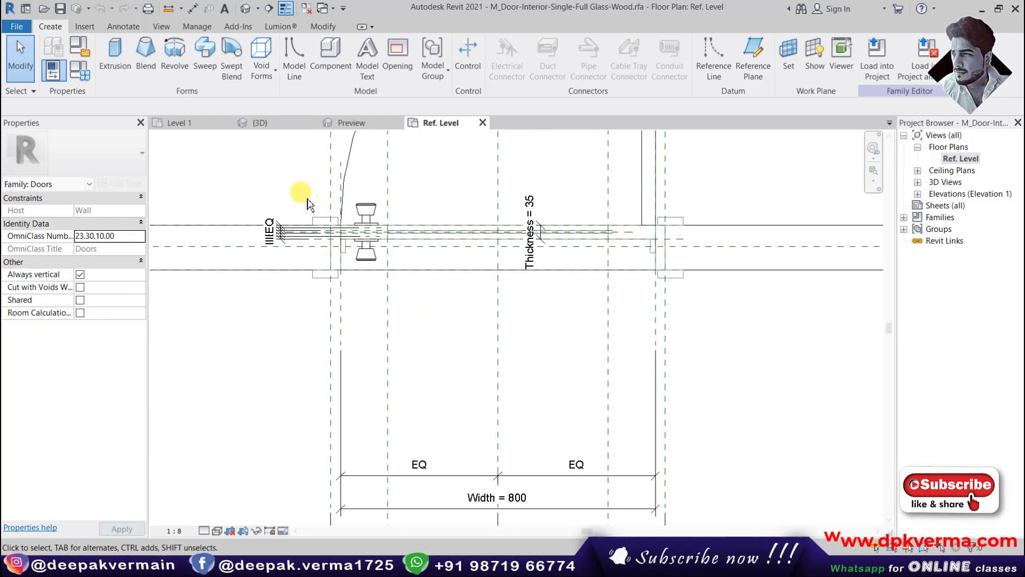
pyautogui.moveTo(315, 219); pyautogui.dragTo(287, 279, button='middle')
pyautogui.scroll(-1, 286, 279)
pyautogui.click(279, 298)
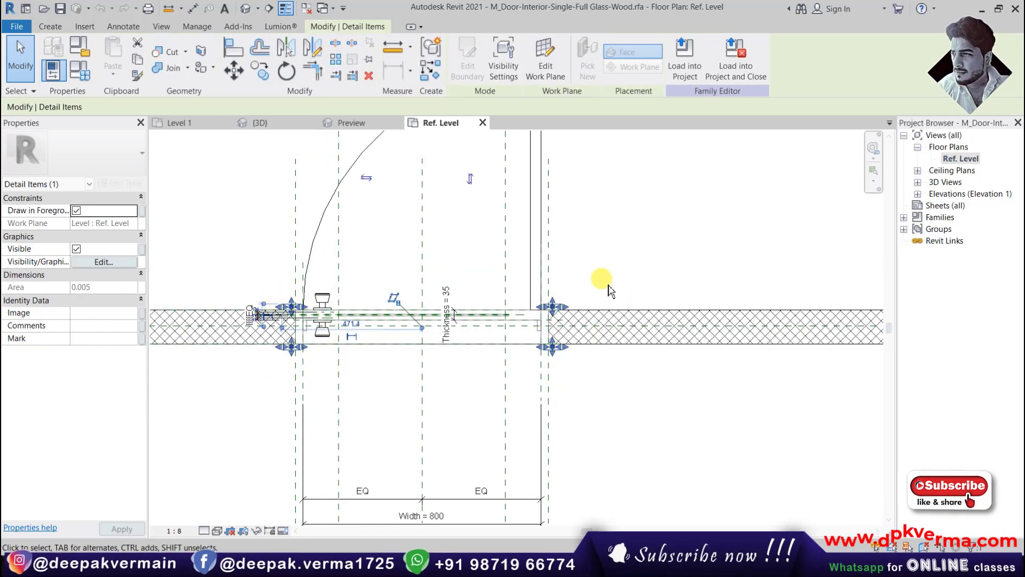
# Limit the door's masking region to Medium and Fine detail and reload the family, overwriting it
pyautogui.moveTo(401, 286); pyautogui.dragTo(401, 338, button='middle')
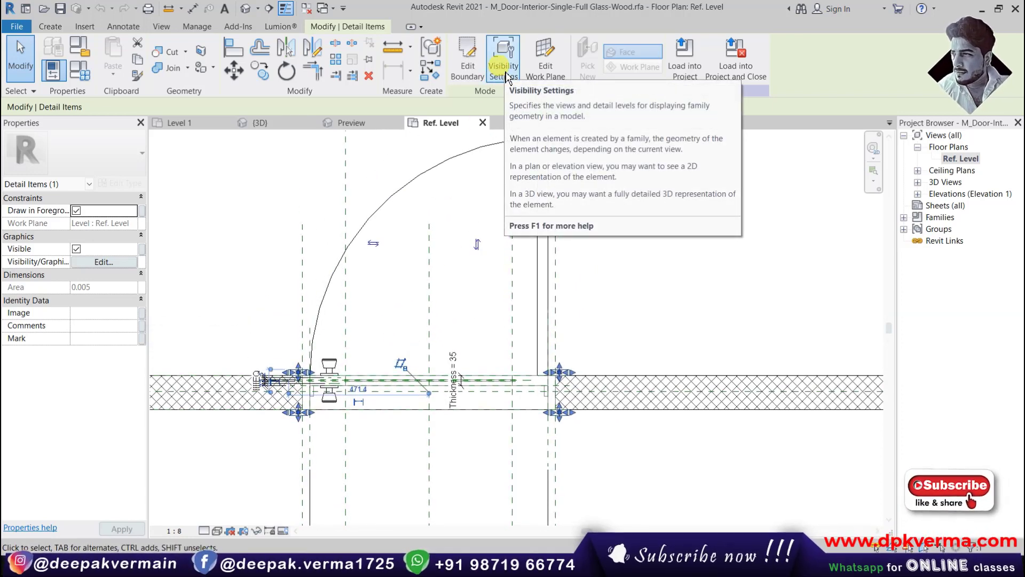
pyautogui.click(504, 69)
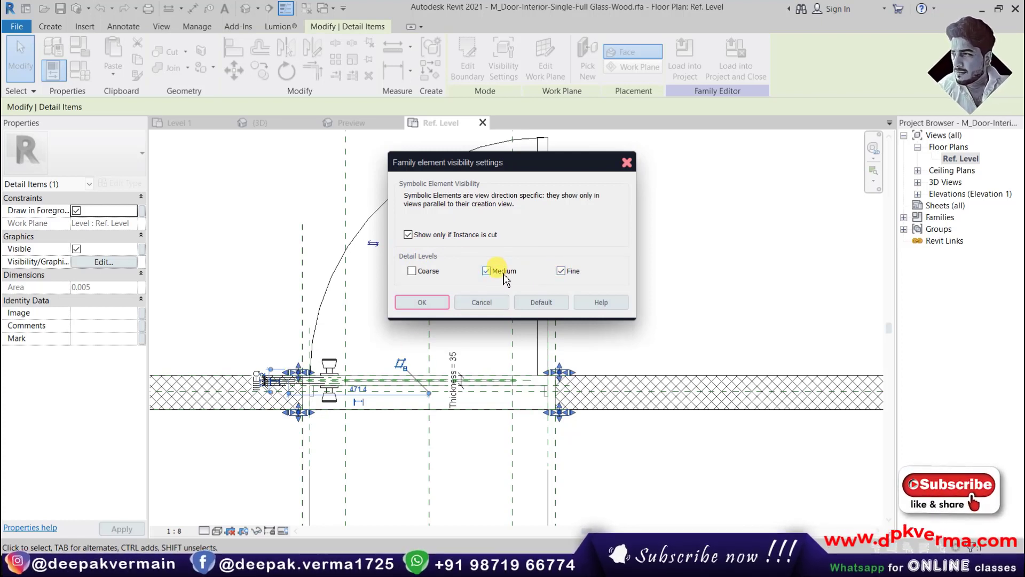
pyautogui.click(421, 308)
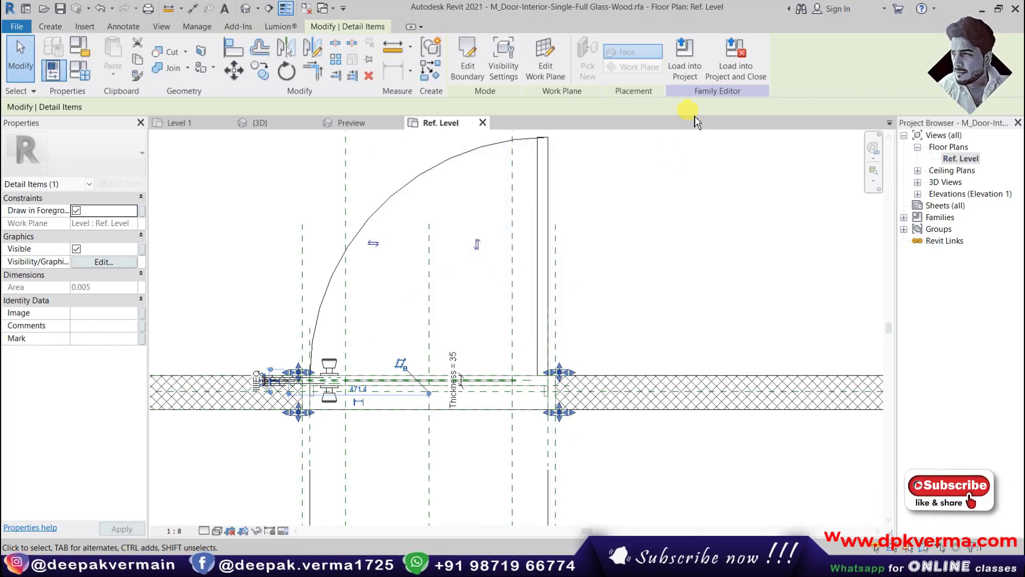
pyautogui.click(685, 72)
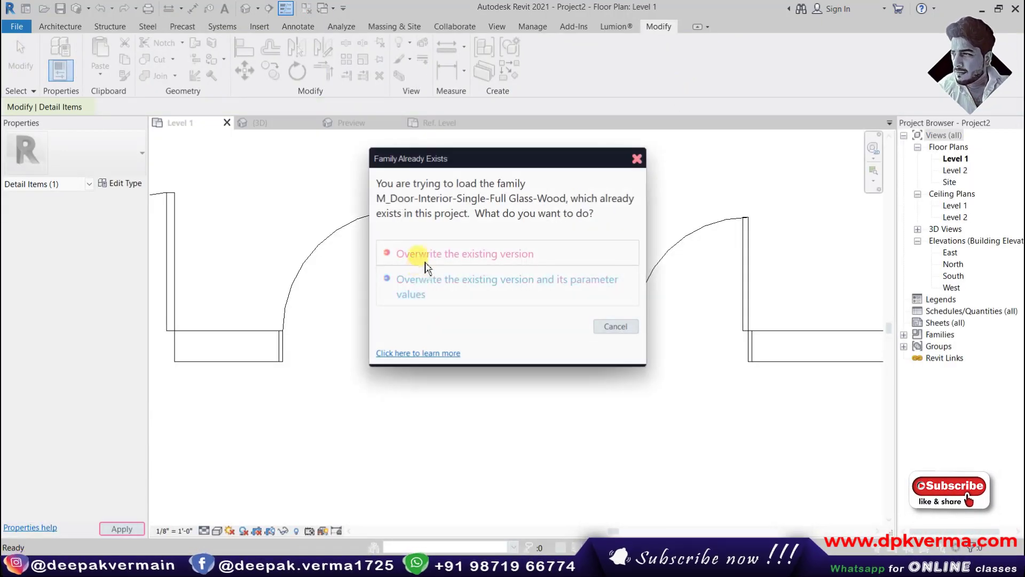
pyautogui.click(425, 262)
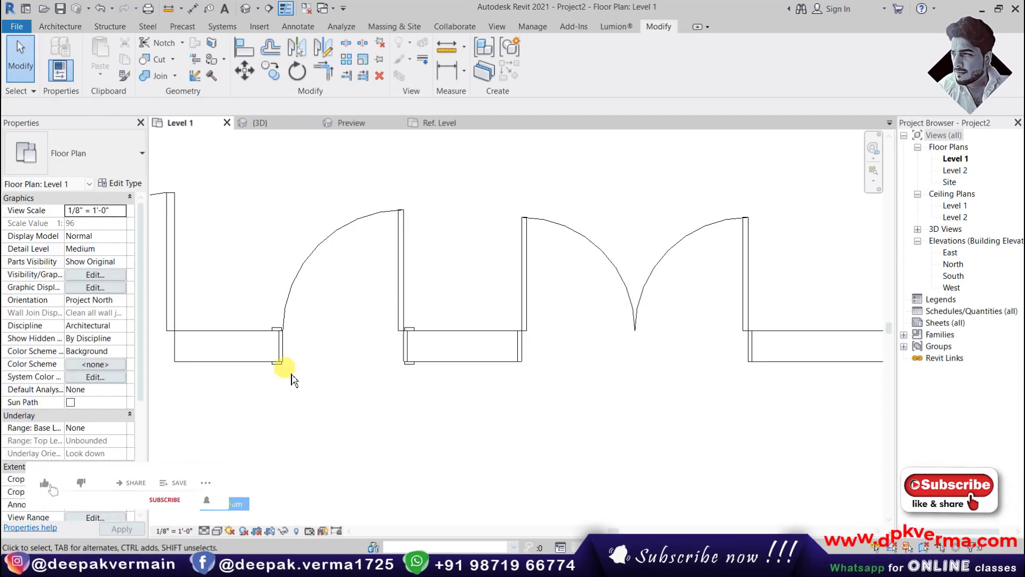
# Look over the Level 1 doors and open M_Door-Exterior-Double-Full Glass-Wood_Clad for editing
pyautogui.scroll(3, 269, 344)
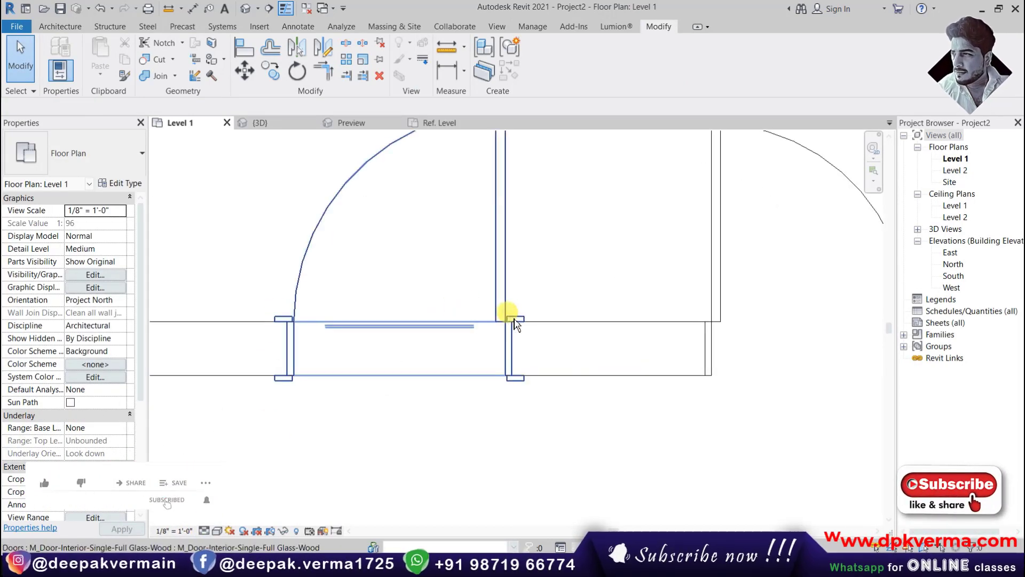
pyautogui.scroll(-1, 251, 377)
pyautogui.scroll(1, 304, 320)
pyautogui.scroll(-1, 501, 345)
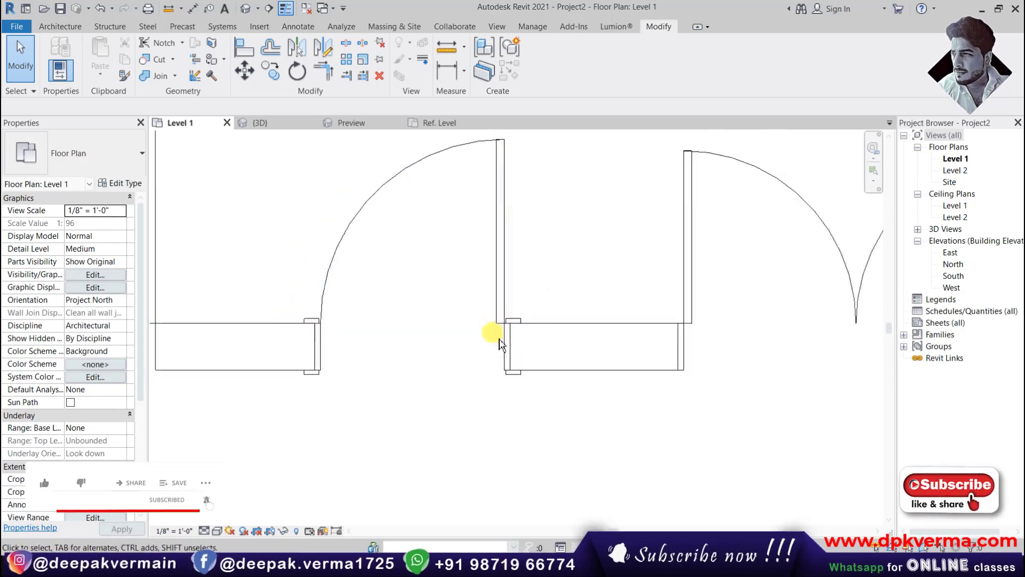
pyautogui.scroll(-2, 500, 345)
pyautogui.moveTo(469, 344); pyautogui.dragTo(474, 342, button='middle')
pyautogui.click(417, 315)
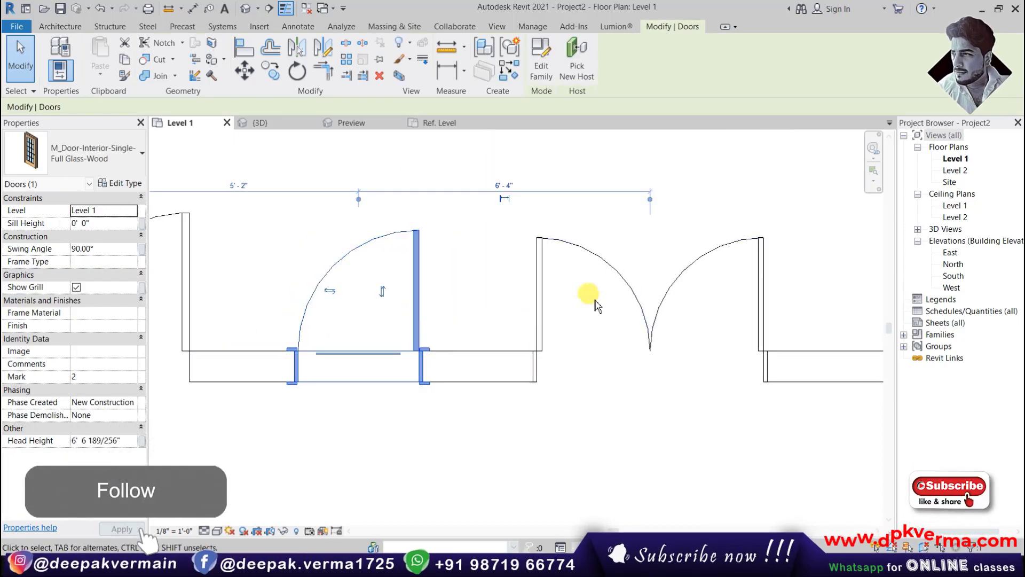
pyautogui.moveTo(584, 281); pyautogui.dragTo(518, 287, button='middle')
pyautogui.click(474, 300)
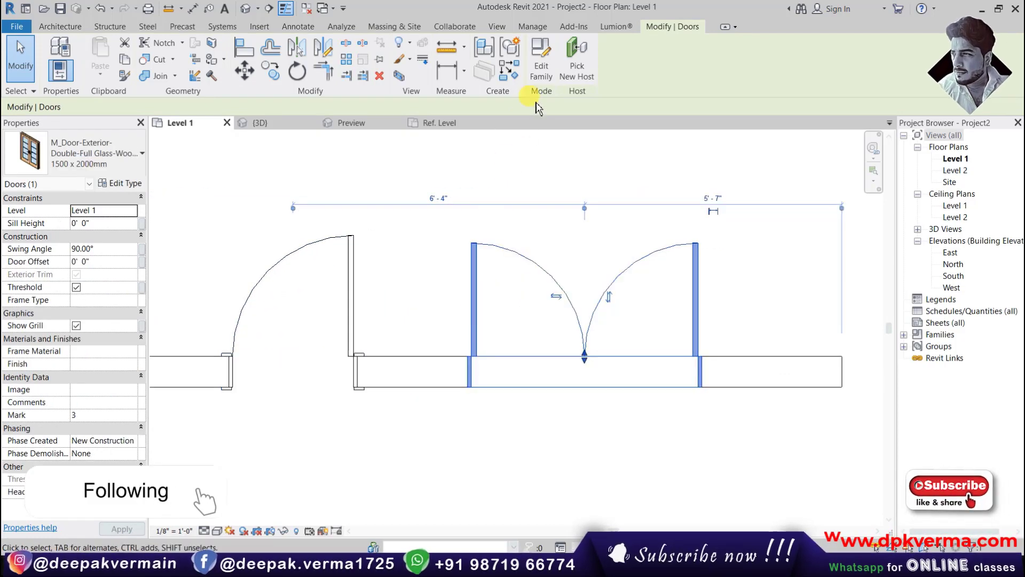
pyautogui.click(541, 59)
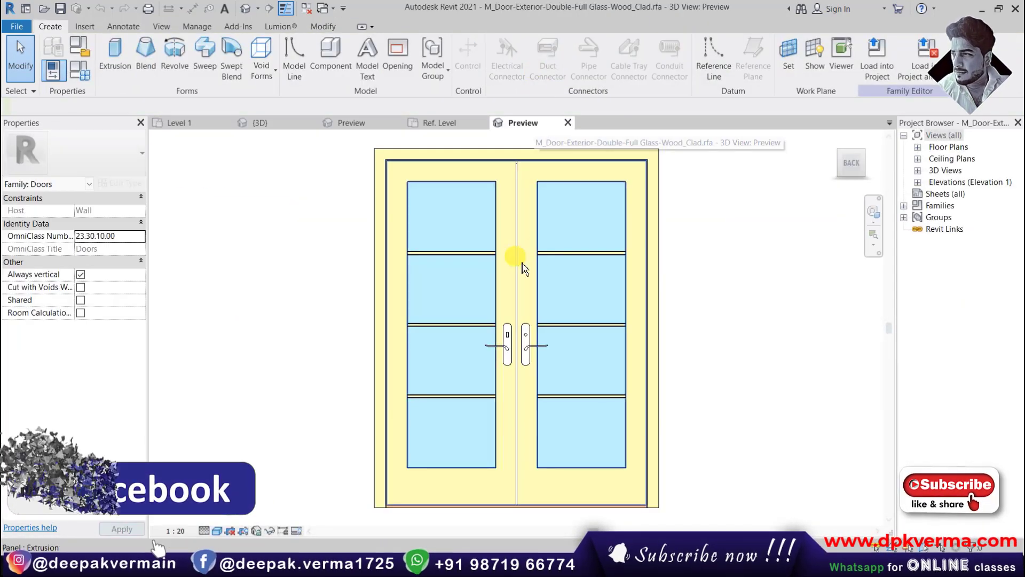
# In the double door's Ref. Level plan, set the masking region's detail-level visibility
pyautogui.click(918, 147)
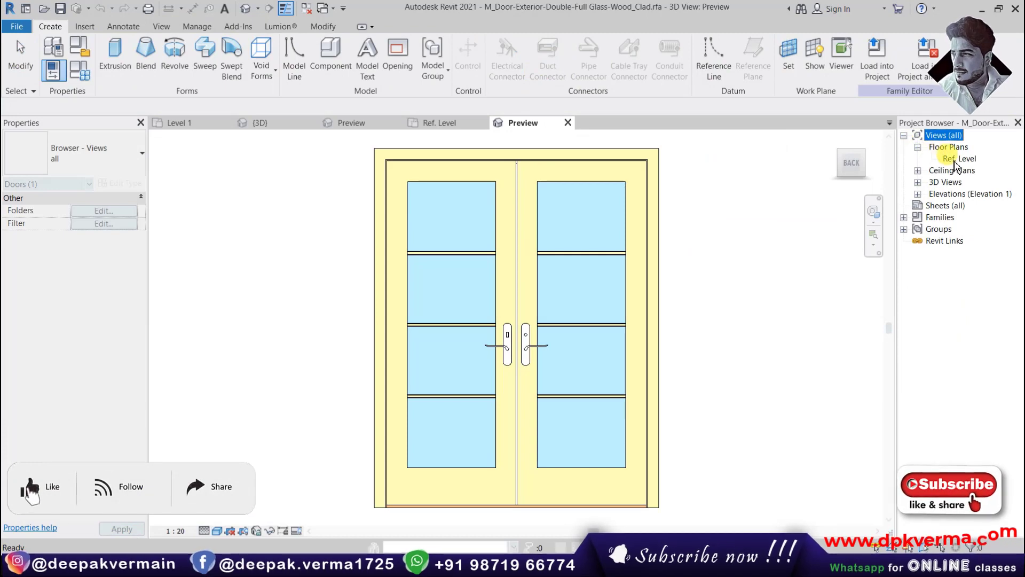
pyautogui.doubleClick(960, 159)
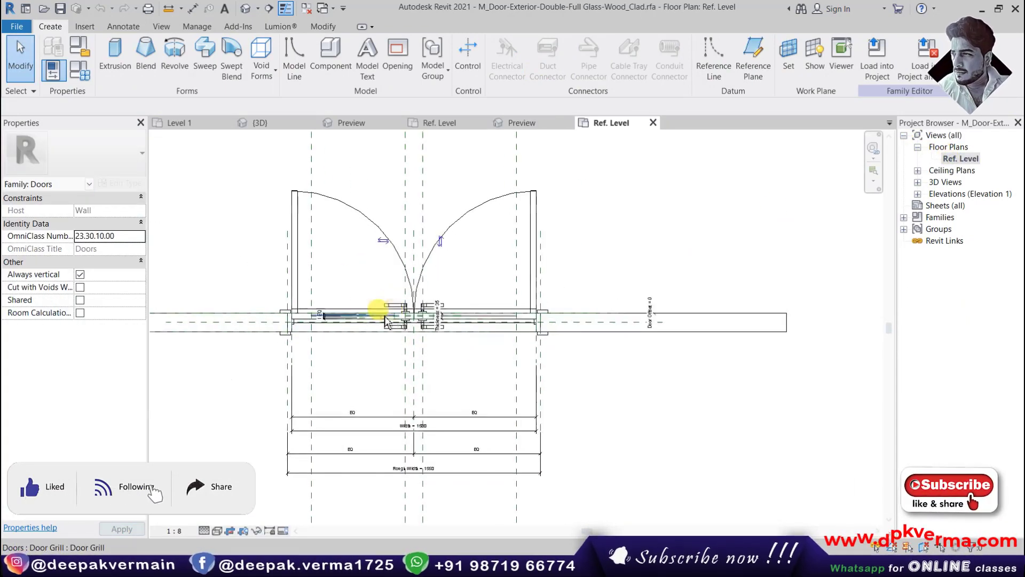
pyautogui.scroll(3, 395, 320)
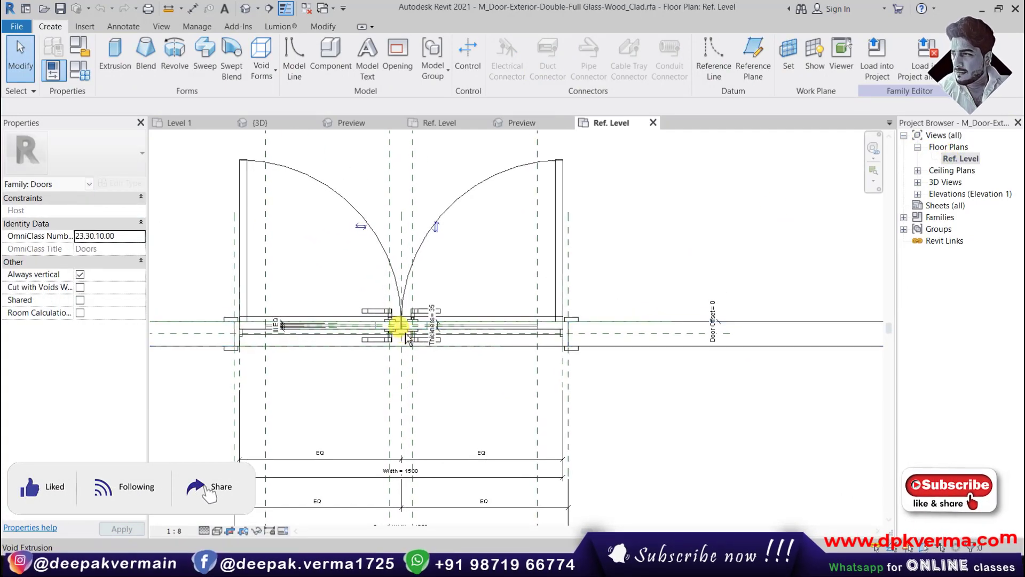
pyautogui.click(229, 323)
pyautogui.click(501, 70)
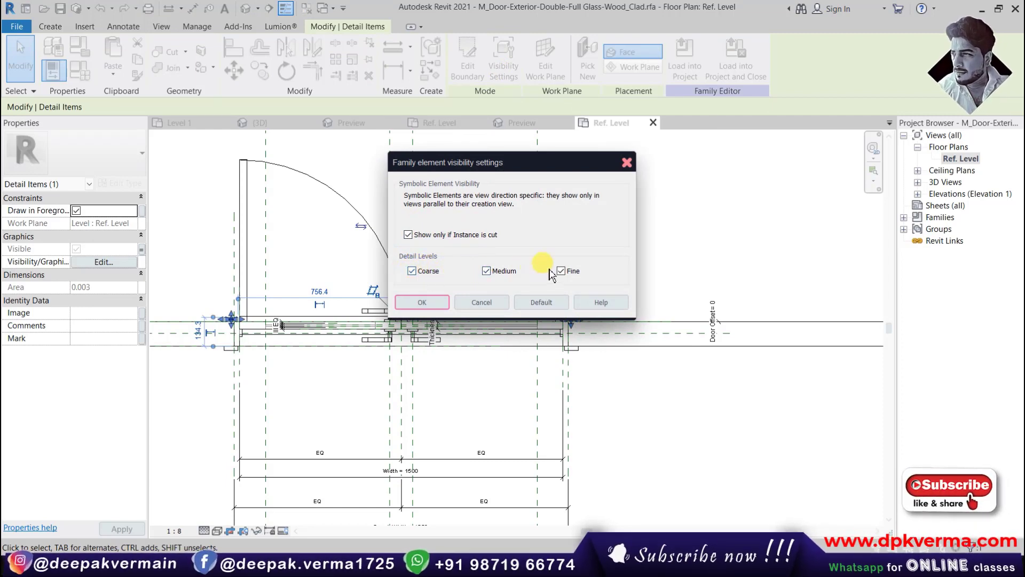
pyautogui.click(425, 303)
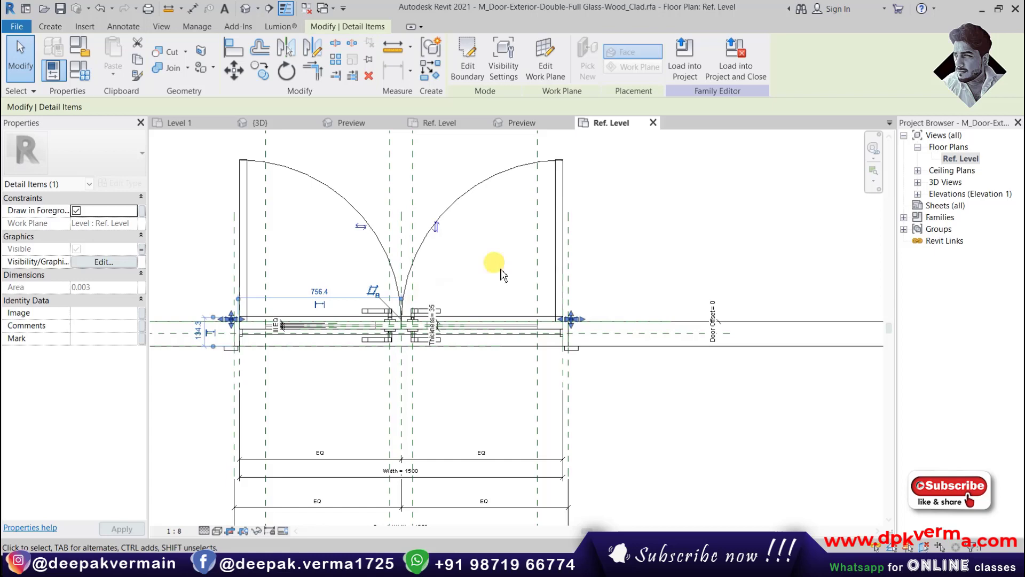
# Reload the double door family into Project2, overwriting the existing version
pyautogui.click(685, 62)
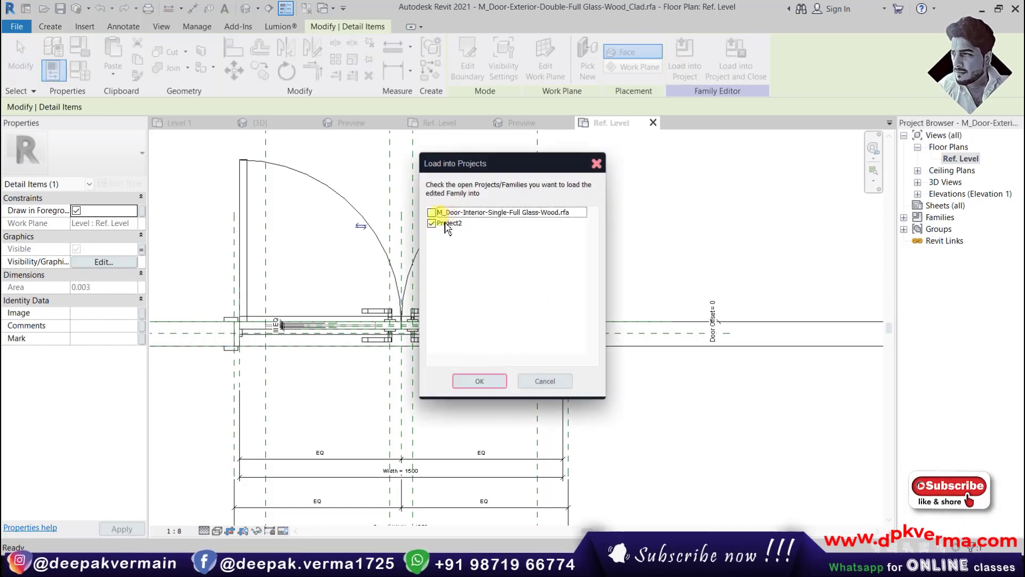
pyautogui.click(479, 381)
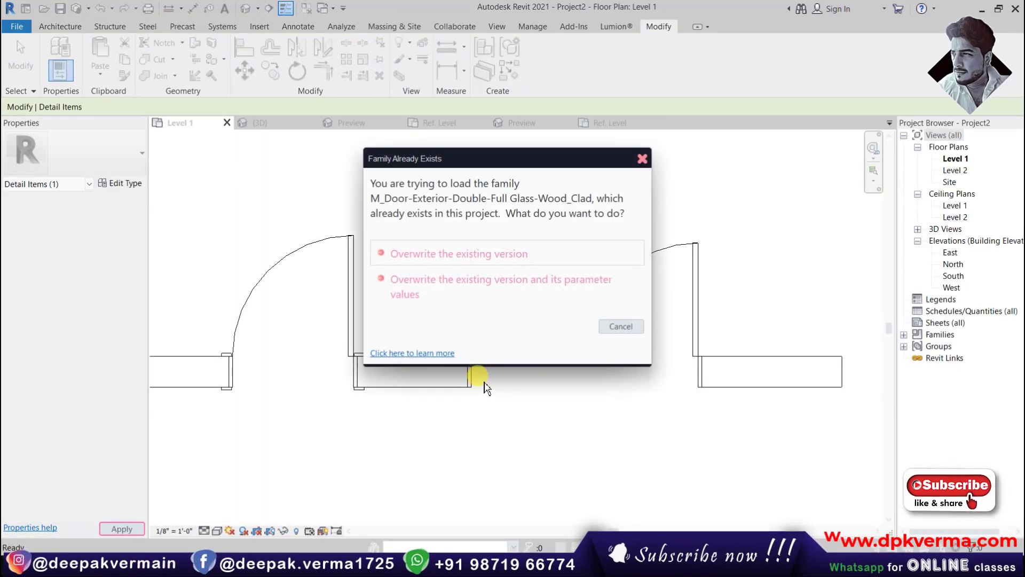
pyautogui.click(560, 257)
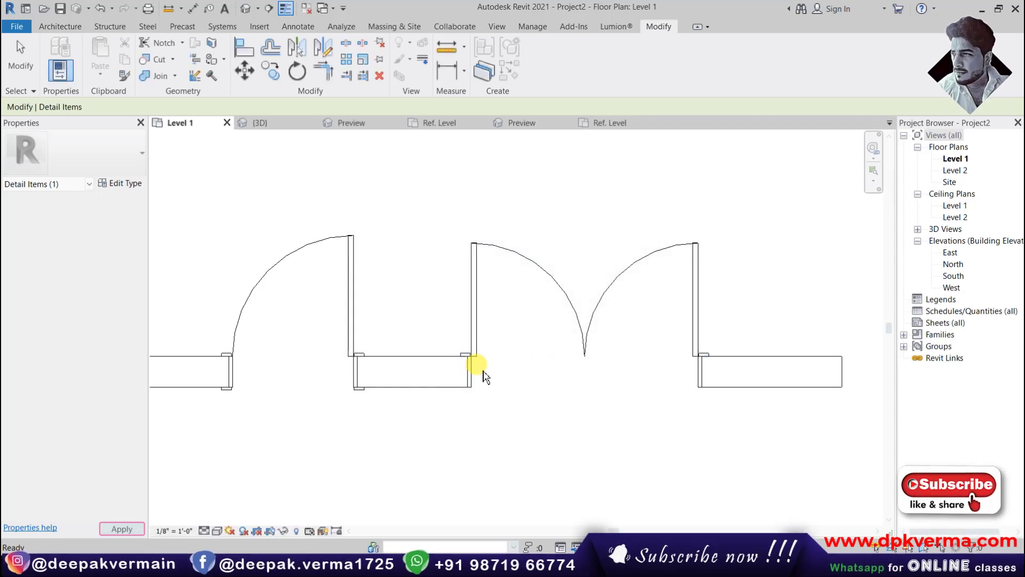
# Switch the Level 1 plan to Coarse detail and reopen the double door family
pyautogui.click(205, 530)
pyautogui.click(211, 490)
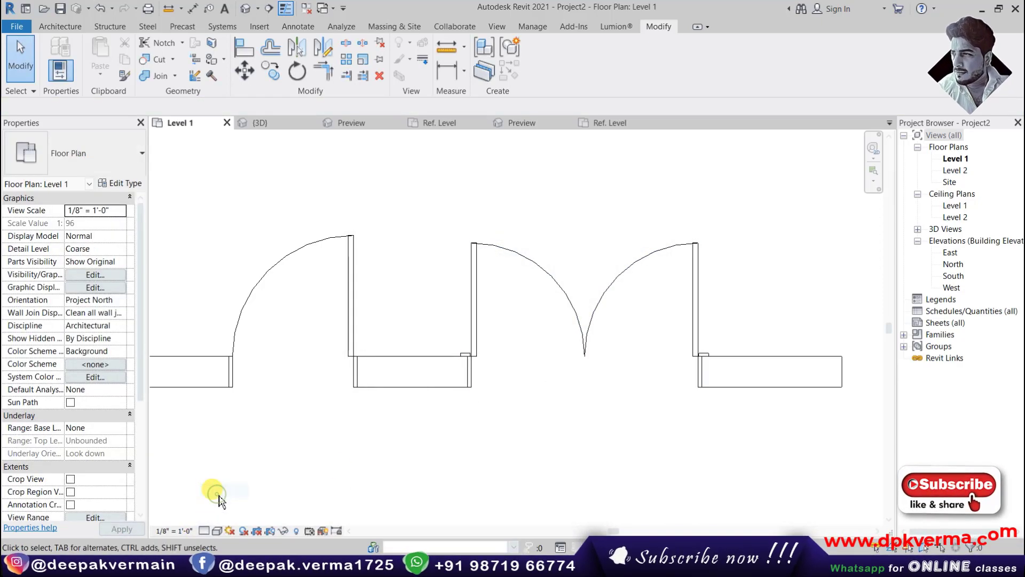
pyautogui.scroll(2, 470, 355)
pyautogui.scroll(-1, 435, 368)
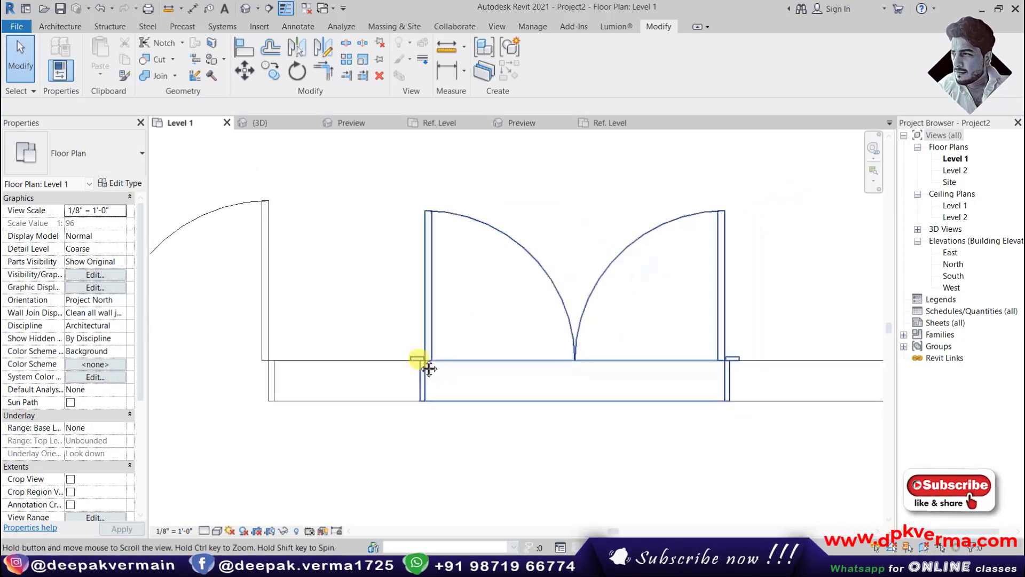
pyautogui.scroll(-1, 400, 347)
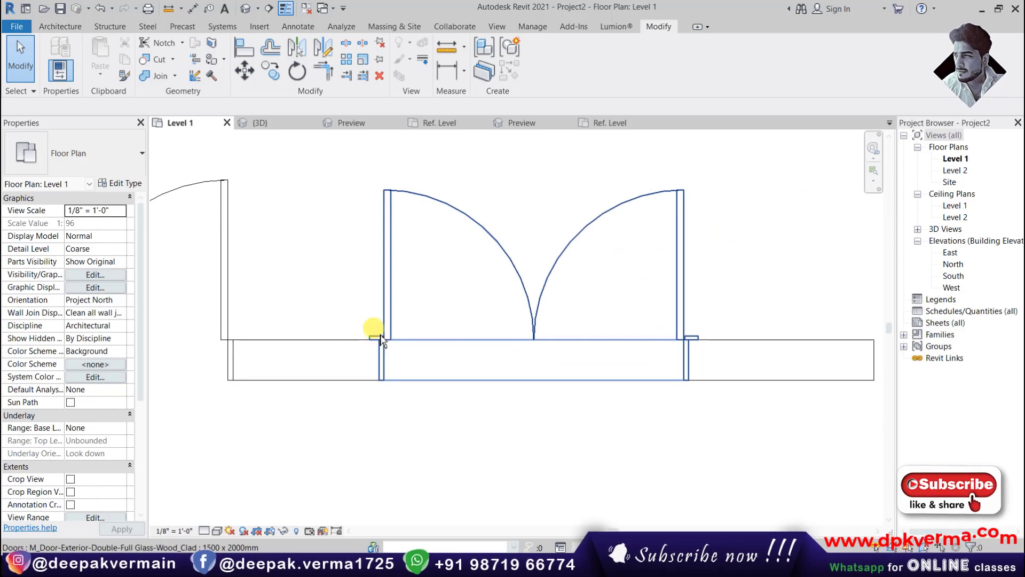
pyautogui.doubleClick(693, 339)
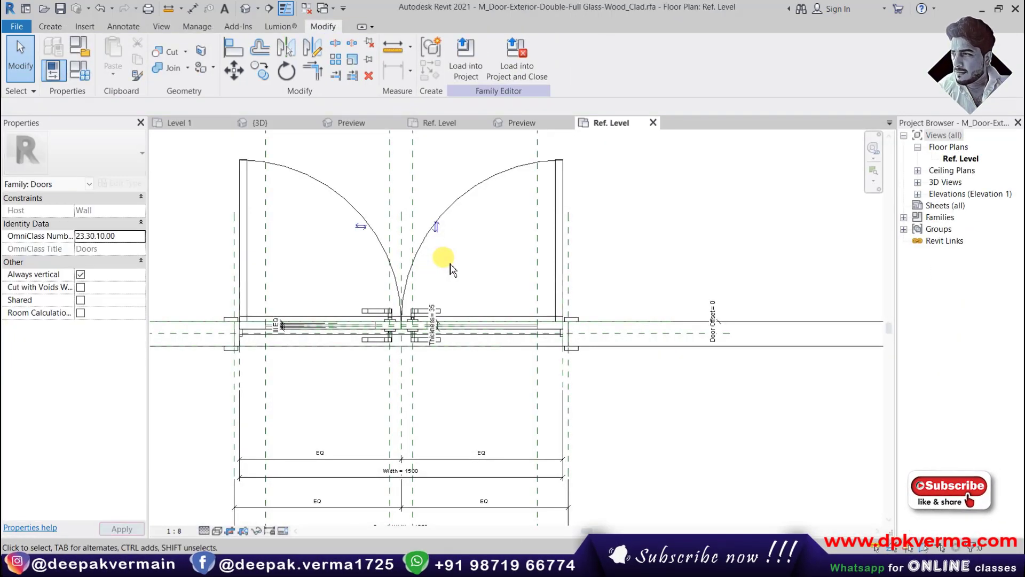
# Make both masking regions of the double door show only at Fine detail
pyautogui.click(231, 322)
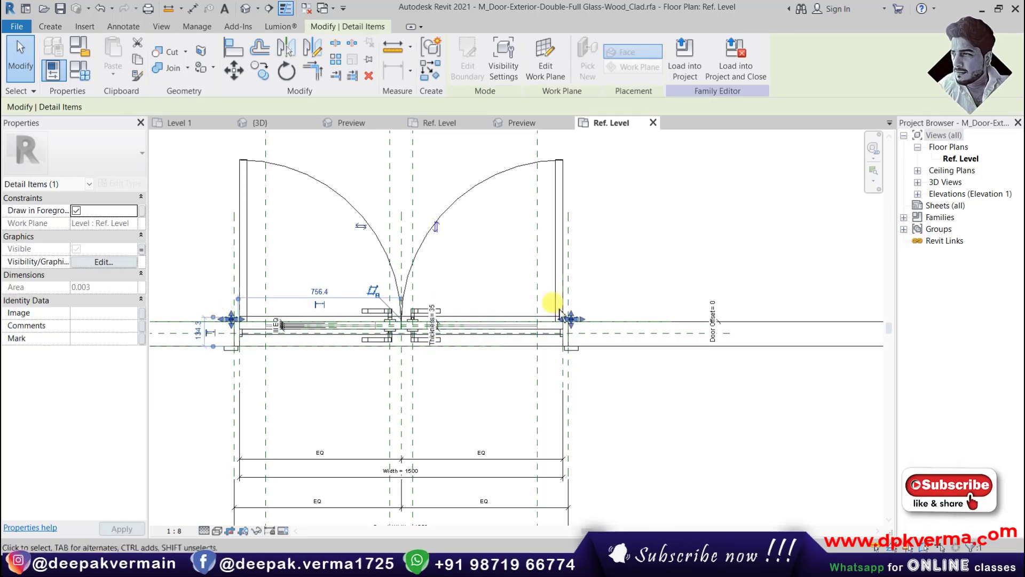
pyautogui.click(230, 350)
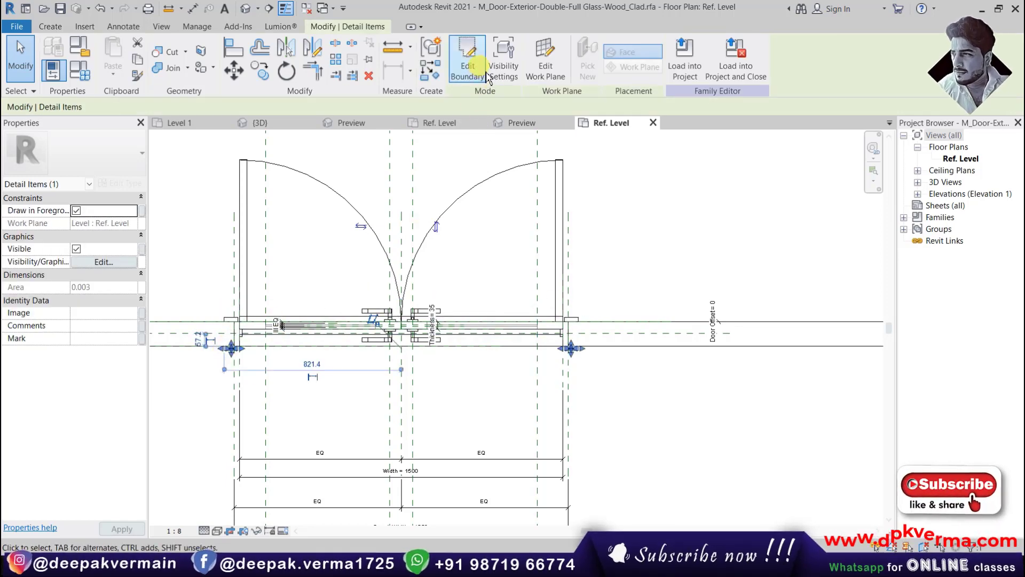
pyautogui.click(502, 64)
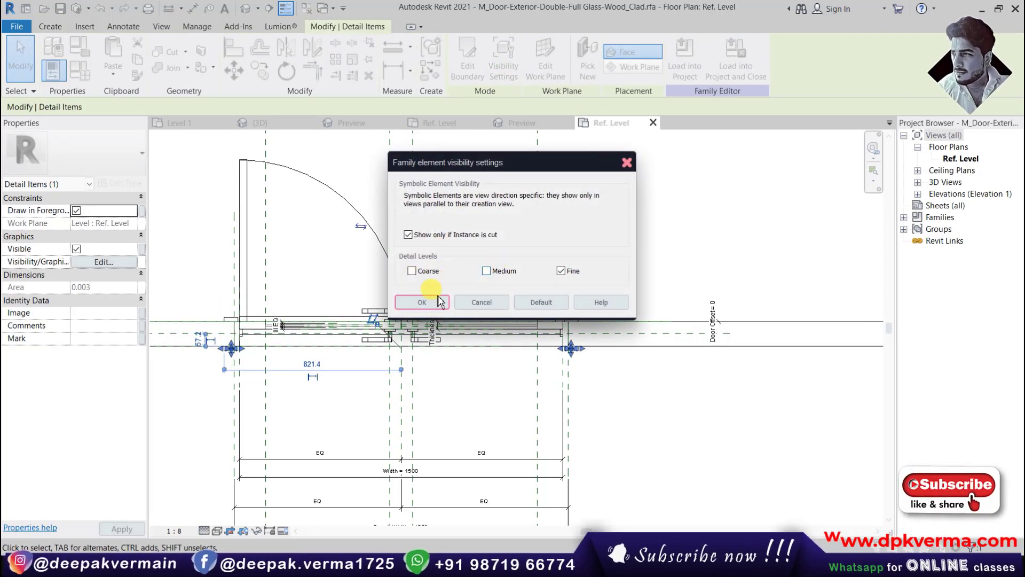
pyautogui.click(422, 302)
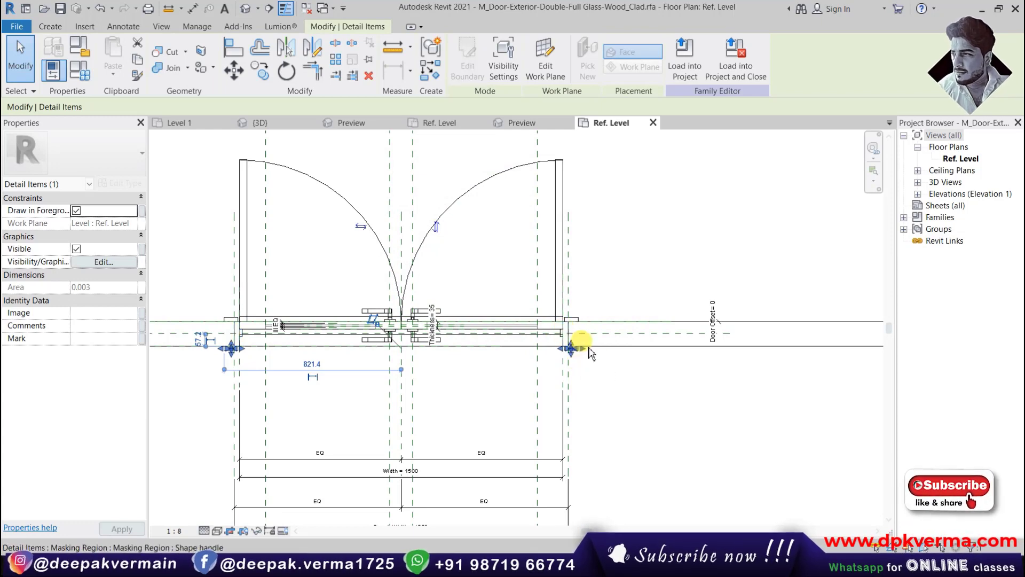
# Make both door handles visible only at Medium and Fine detail
pyautogui.moveTo(590, 292); pyautogui.dragTo(593, 296, button='middle')
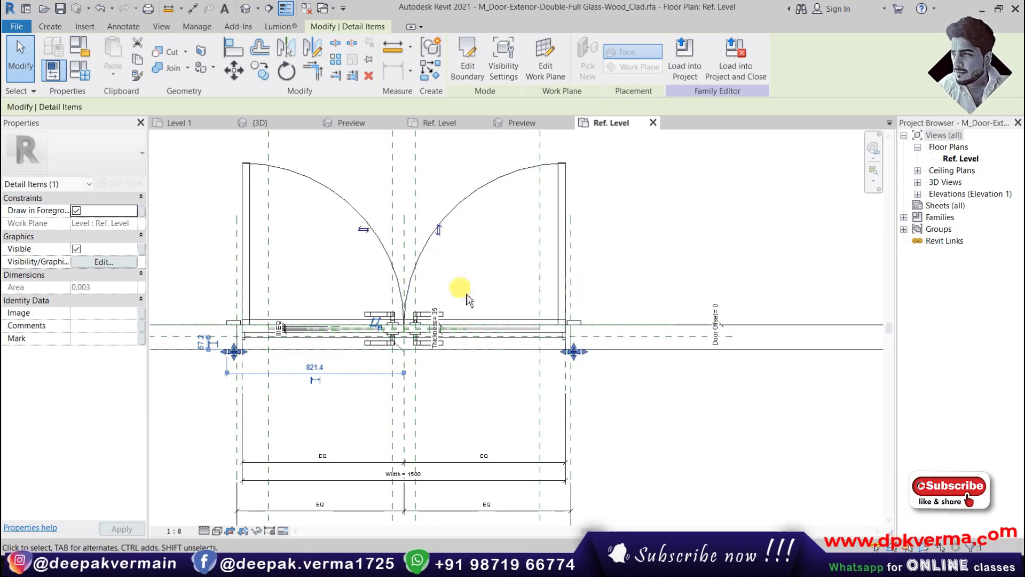
pyautogui.click(429, 320)
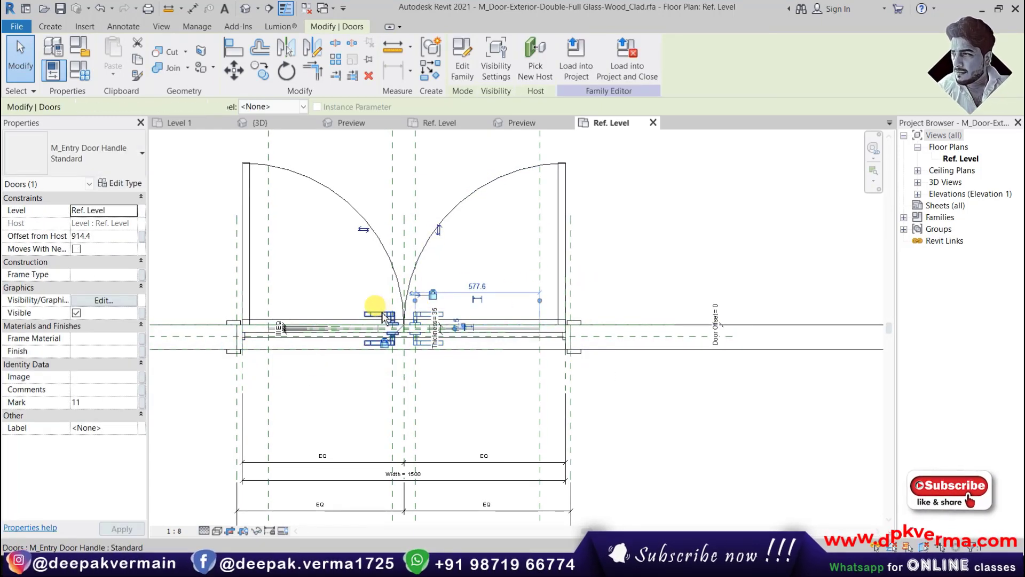
pyautogui.click(379, 313)
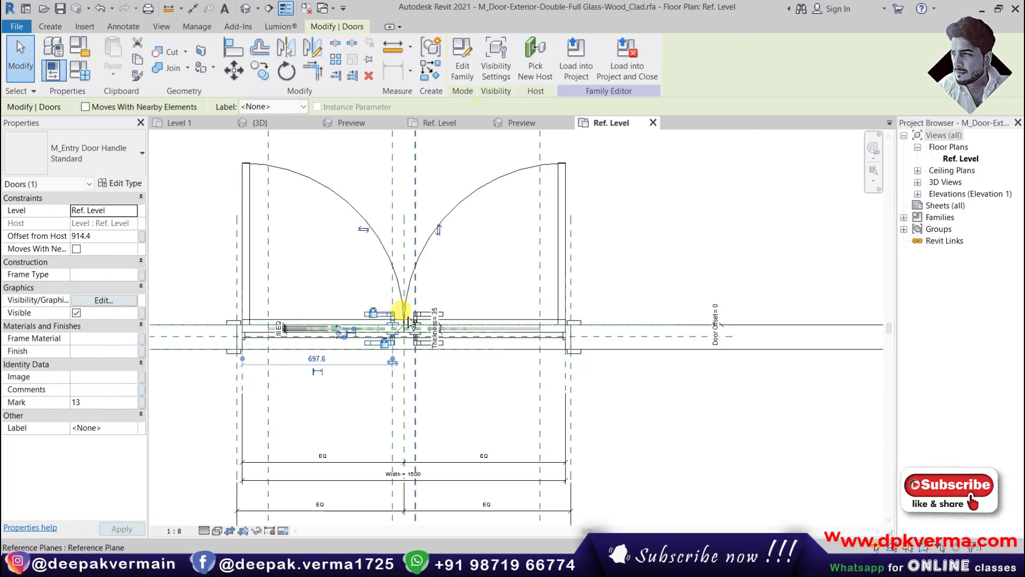
pyautogui.click(496, 67)
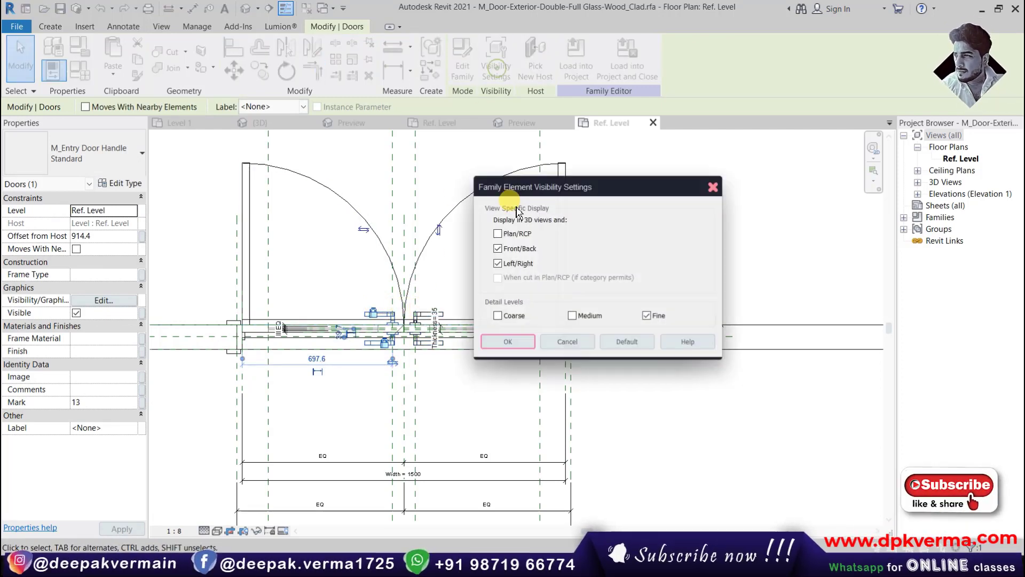
pyautogui.click(581, 318)
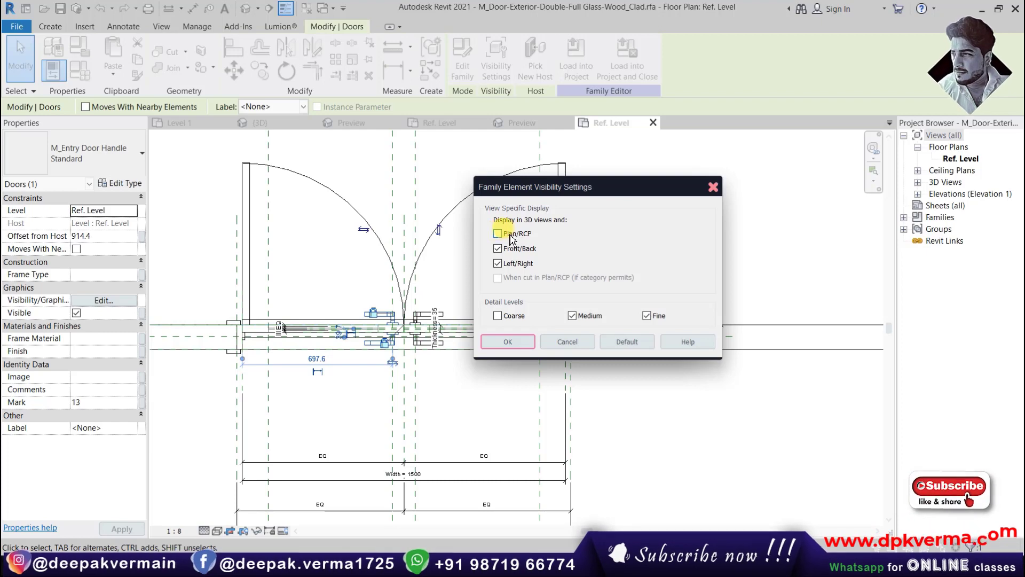
pyautogui.click(572, 317)
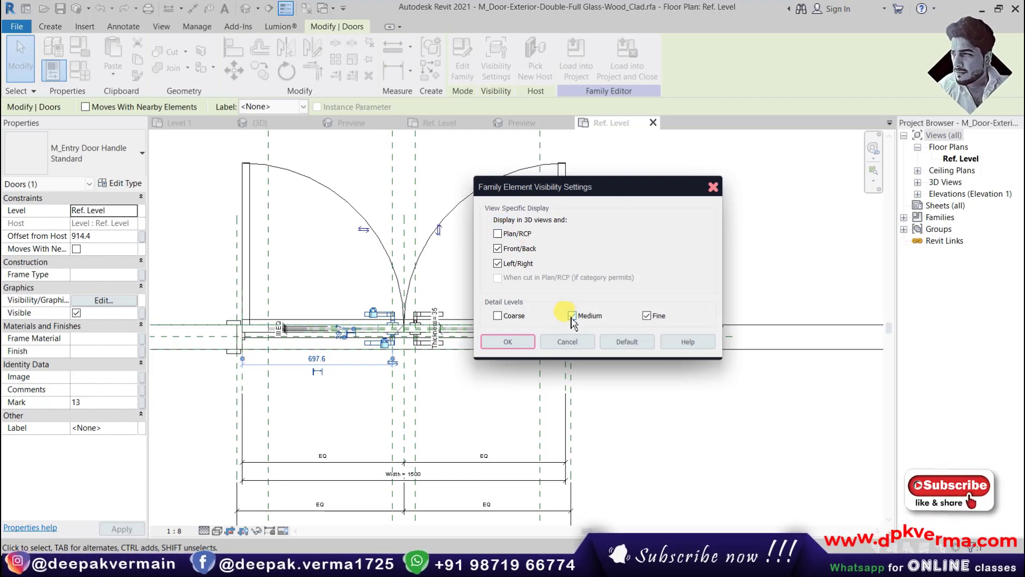
pyautogui.click(510, 341)
# Reload the double door family into Project2, overwriting the existing version
pyautogui.click(576, 64)
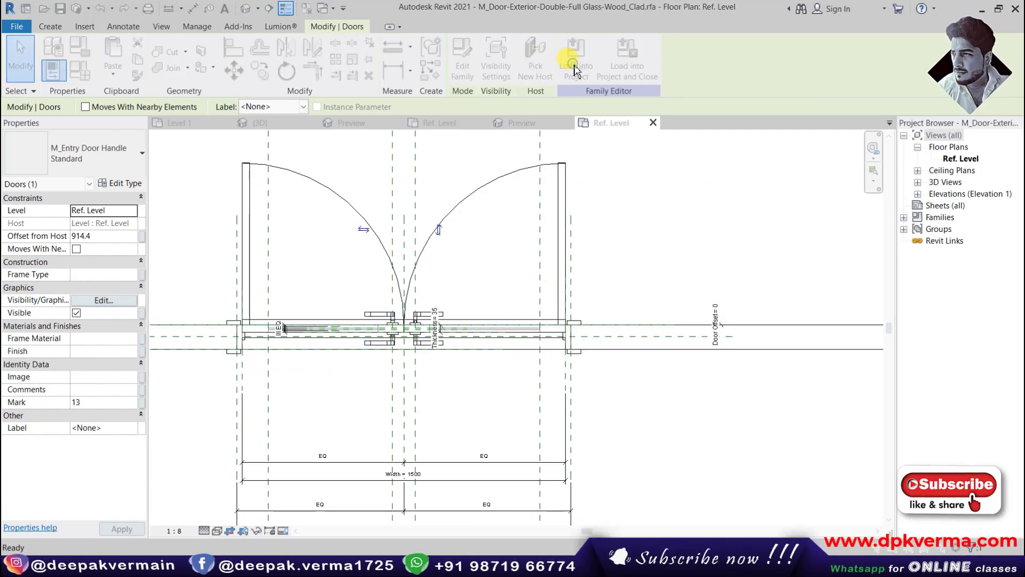
pyautogui.click(480, 381)
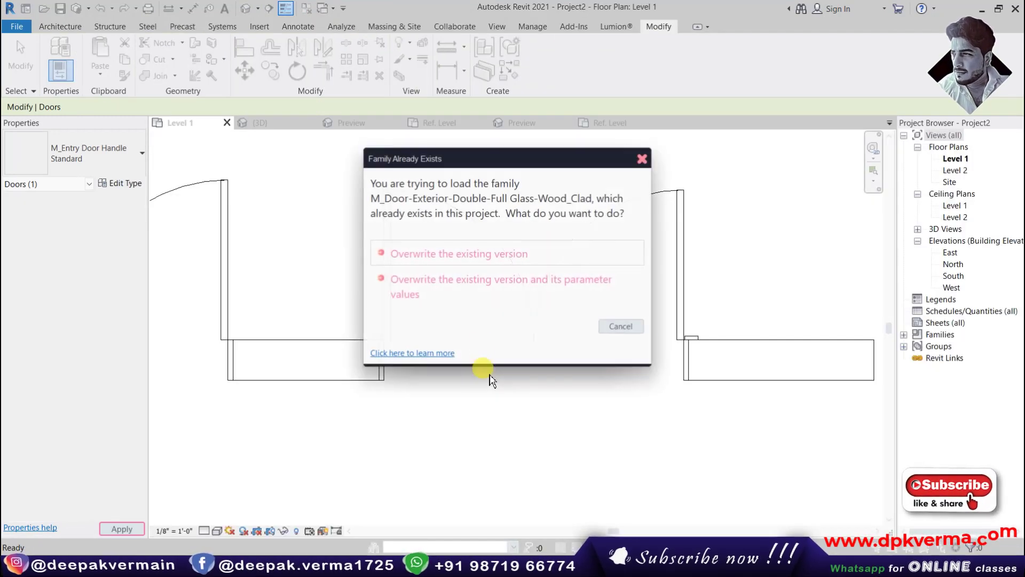
pyautogui.click(487, 253)
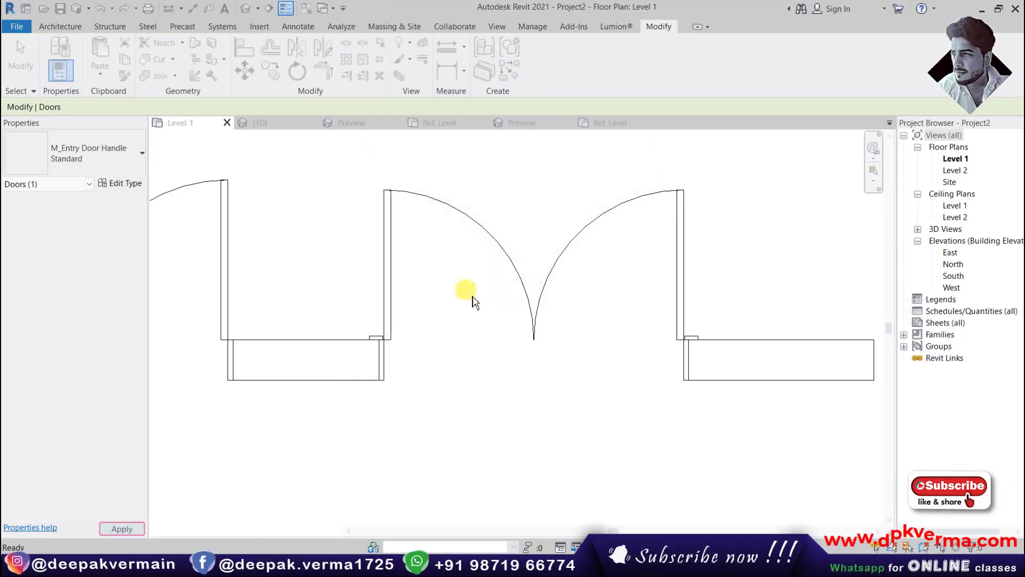
pyautogui.click(470, 297)
# Frame the doors and set the Level 1 plan to Medium detail
pyautogui.scroll(-2, 502, 312)
pyautogui.moveTo(525, 327); pyautogui.dragTo(399, 312, button='middle')
pyautogui.click(204, 531)
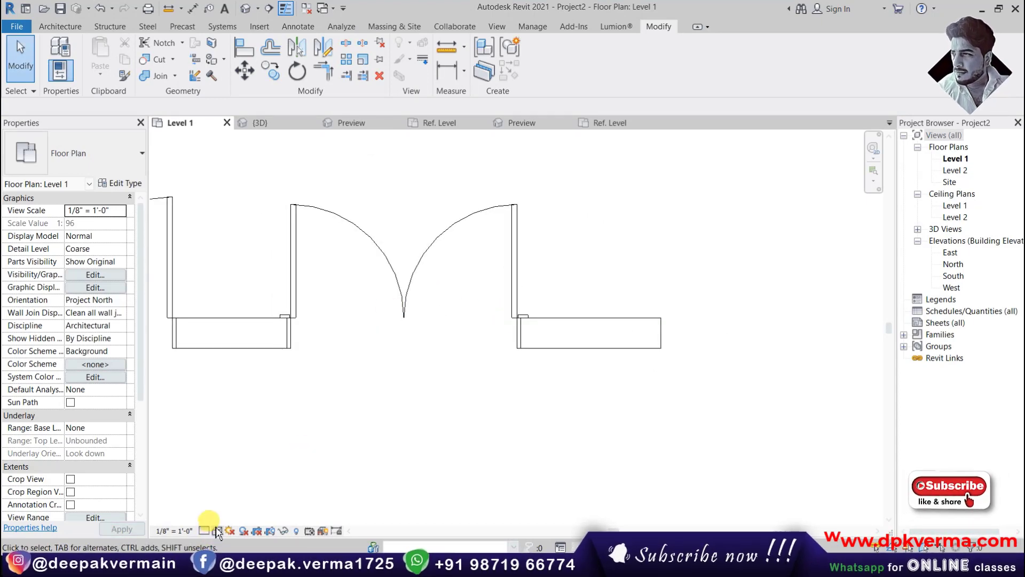
pyautogui.click(219, 504)
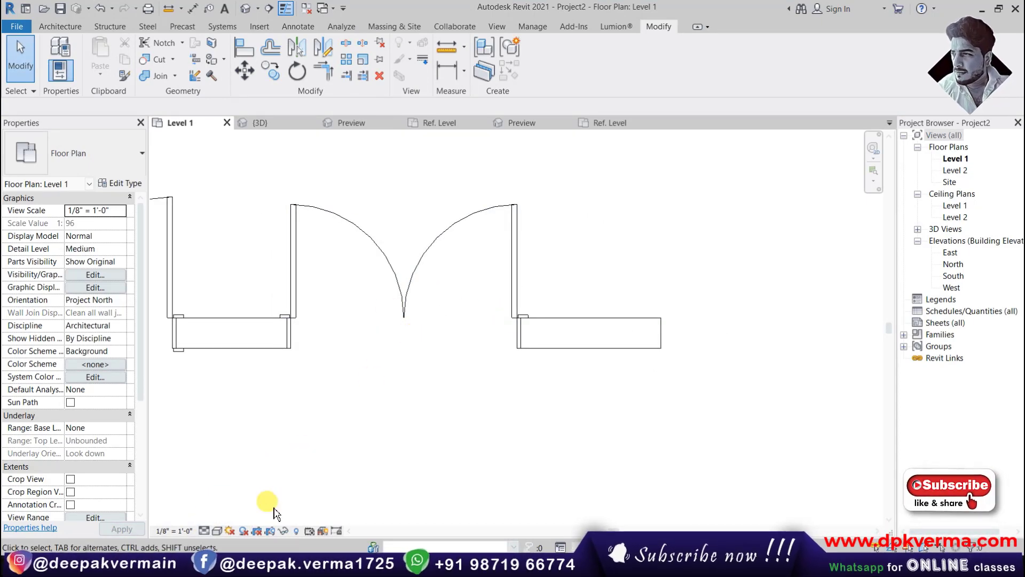
# Raise the Level 1 plan to Fine detail, then go to the {3D} view
pyautogui.scroll(-1, 305, 463)
pyautogui.scroll(-1, 347, 470)
pyautogui.click(204, 530)
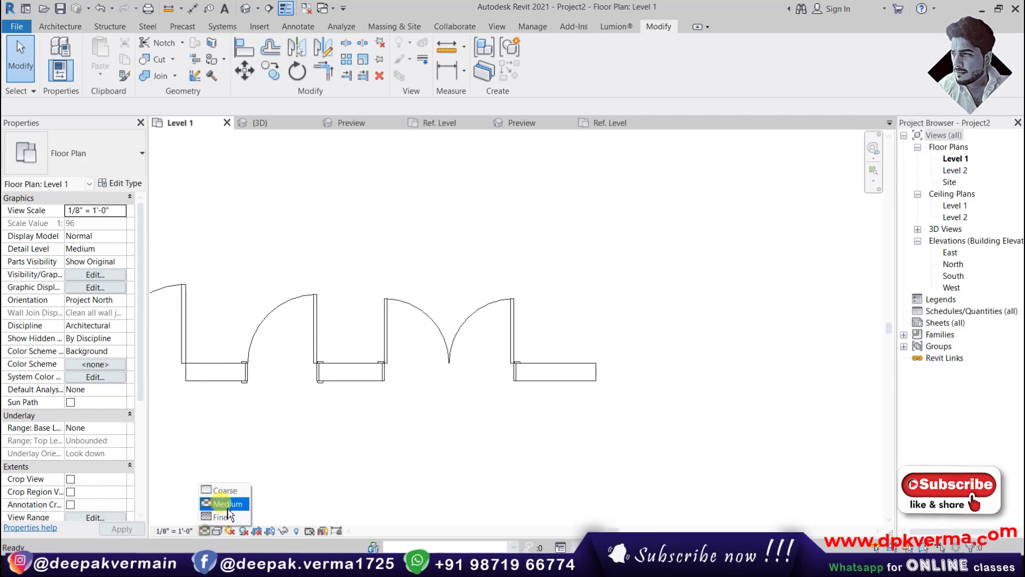
pyautogui.click(219, 516)
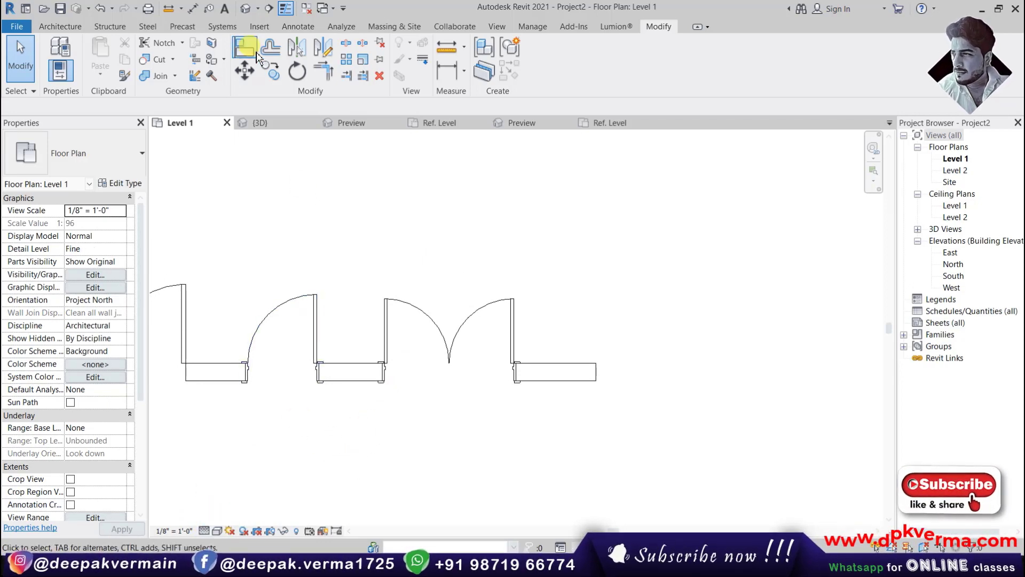
pyautogui.click(246, 9)
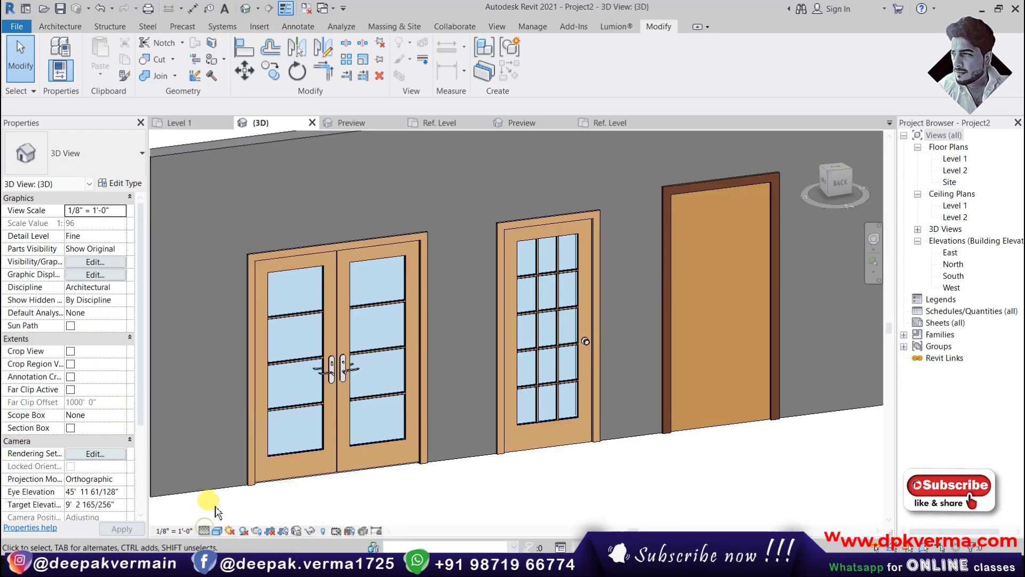
# Set the 3D view to Medium detail and frame the double door
pyautogui.click(204, 531)
pyautogui.click(219, 504)
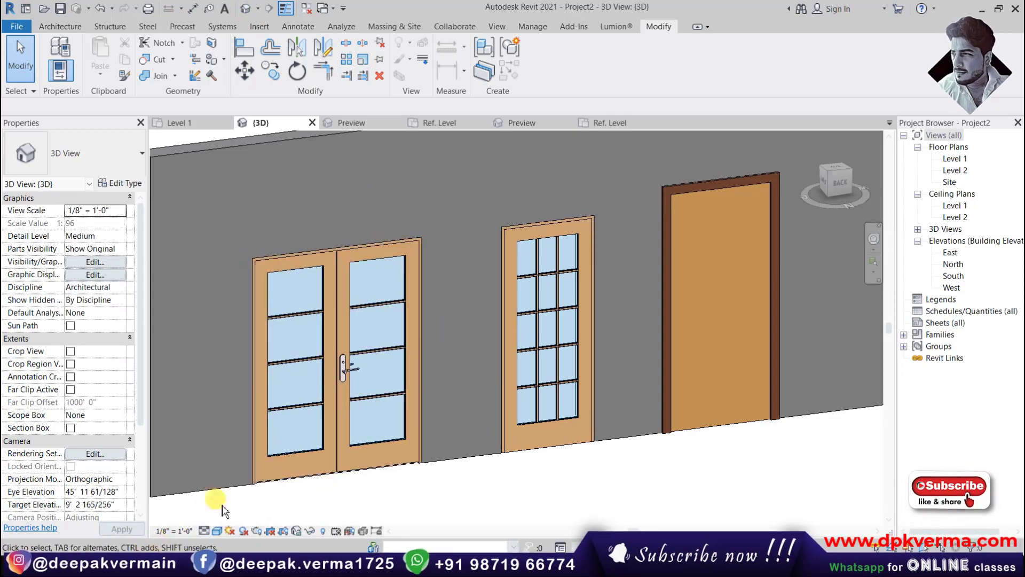
pyautogui.scroll(2, 283, 395)
pyautogui.moveTo(353, 377); pyautogui.dragTo(380, 358, button='middle')
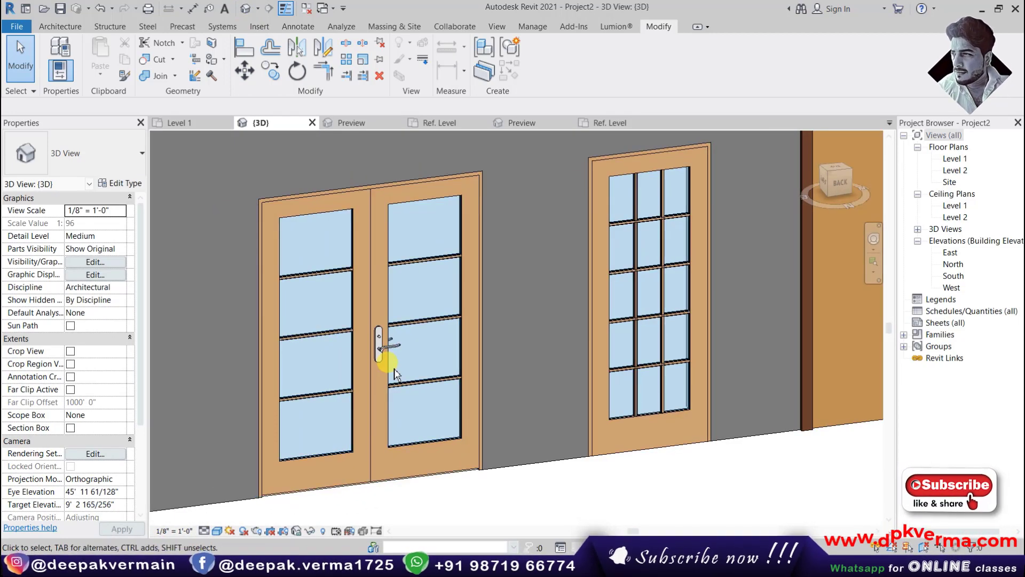
pyautogui.scroll(2, 379, 343)
pyautogui.scroll(-3, 378, 363)
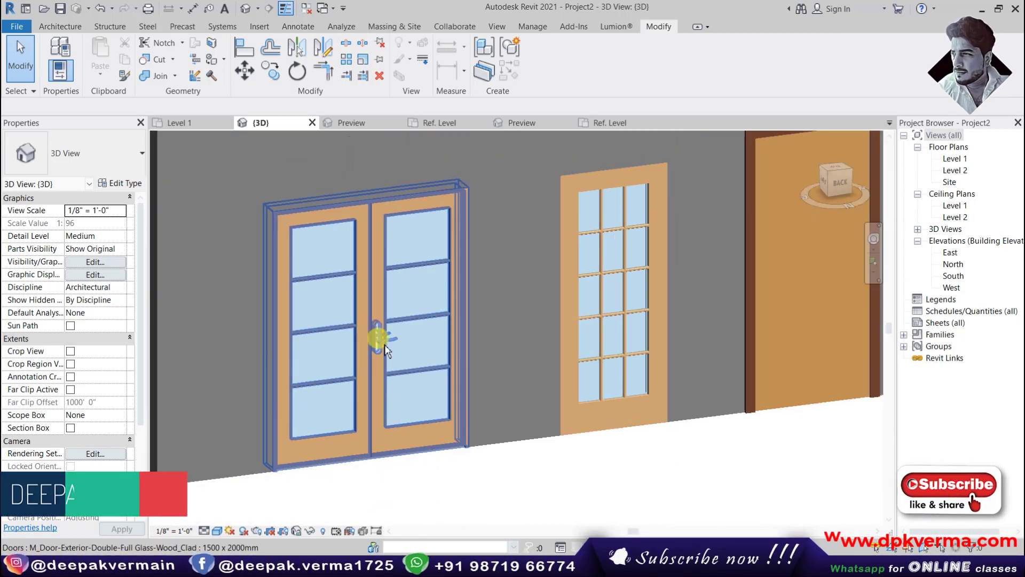
# Set the 3D view to Fine detail, then return to the Level 1 floor plan
pyautogui.click(239, 519)
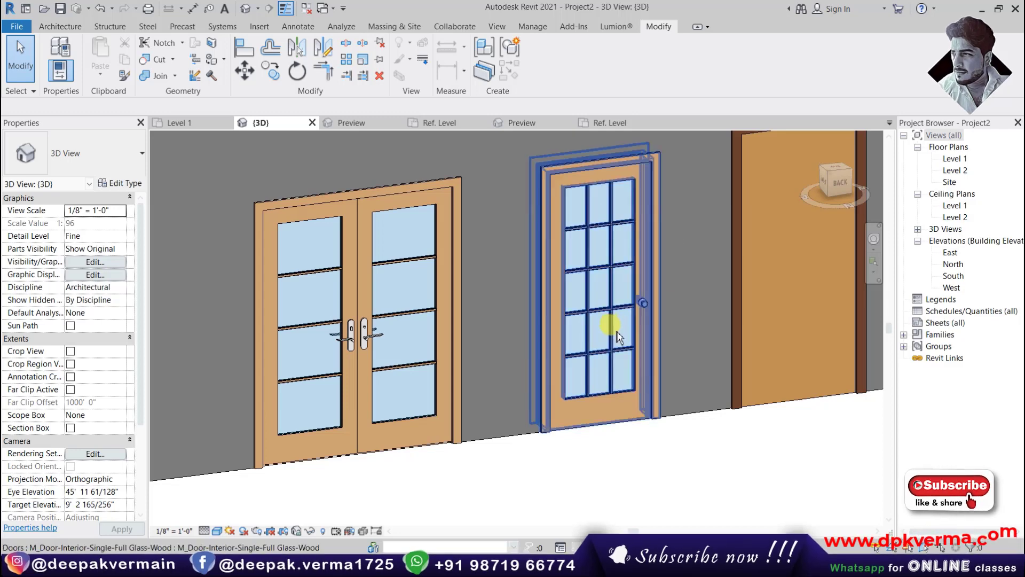
pyautogui.scroll(-2, 546, 351)
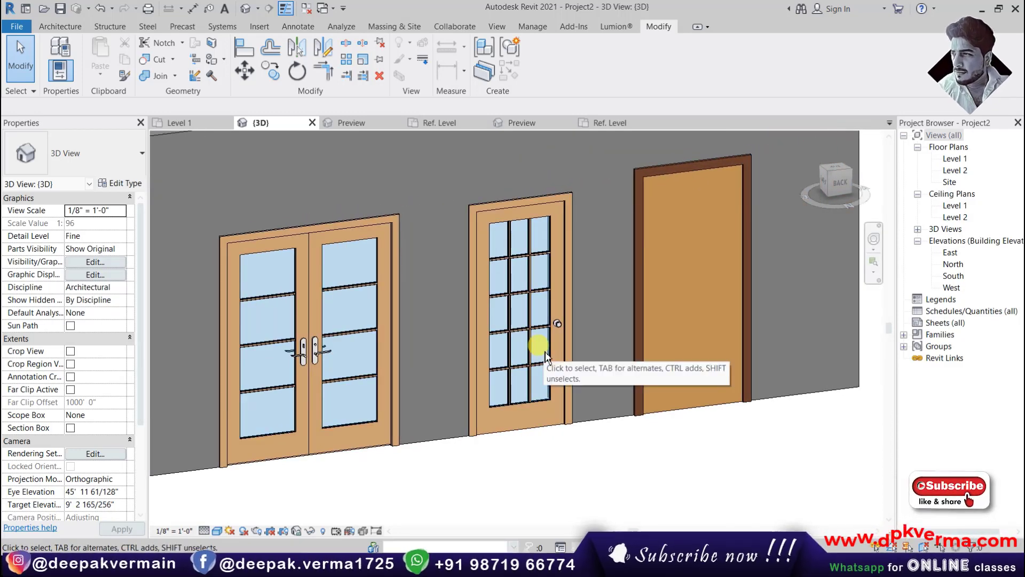
pyautogui.click(204, 531)
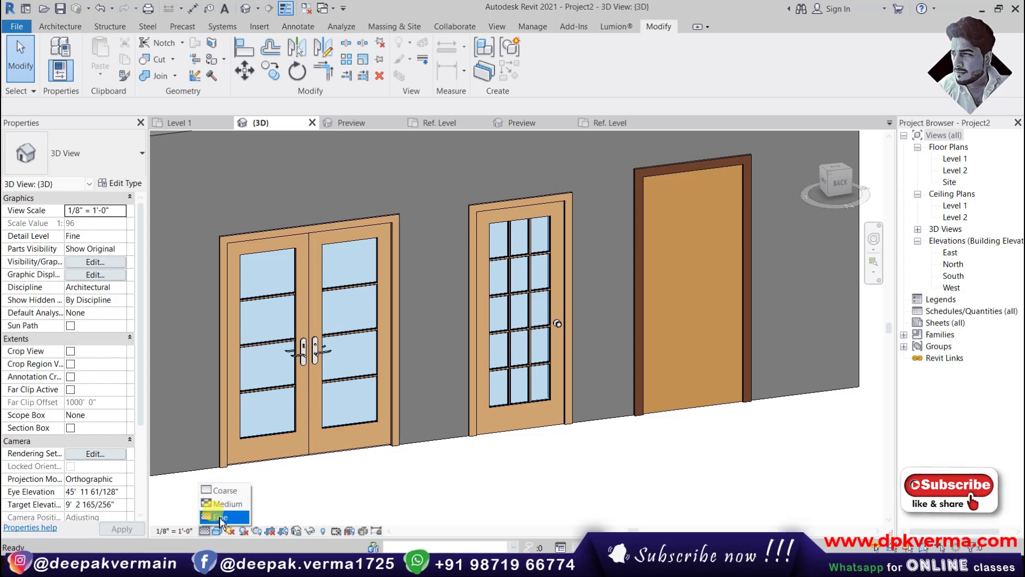
pyautogui.click(220, 517)
pyautogui.doubleClick(955, 158)
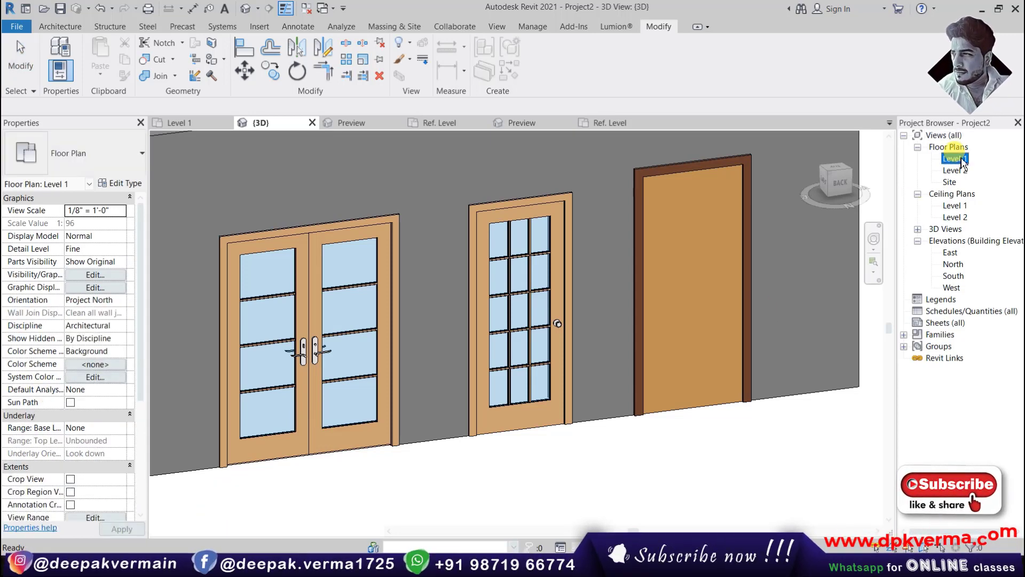
pyautogui.scroll(1, 470, 368)
# Drop the Level 1 plan to Coarse so doors show as plain swing outlines
pyautogui.scroll(2, 443, 336)
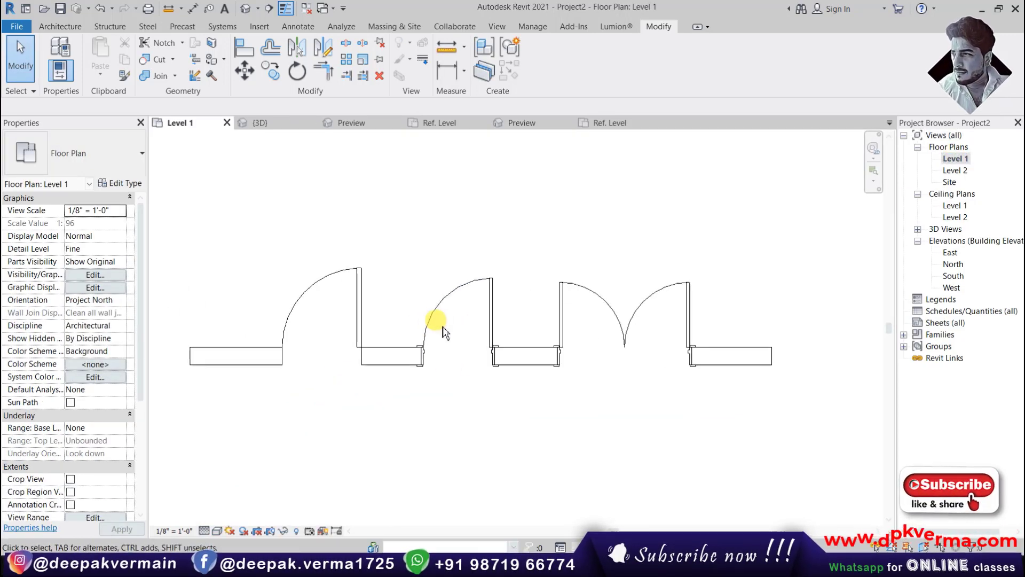
pyautogui.scroll(2, 320, 344)
pyautogui.scroll(-1, 337, 355)
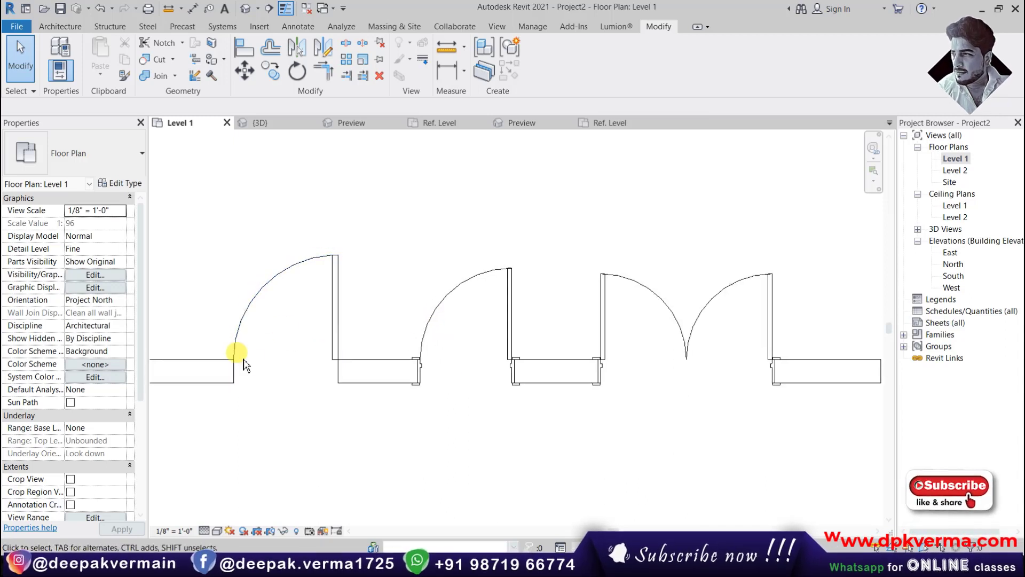
pyautogui.scroll(1, 298, 374)
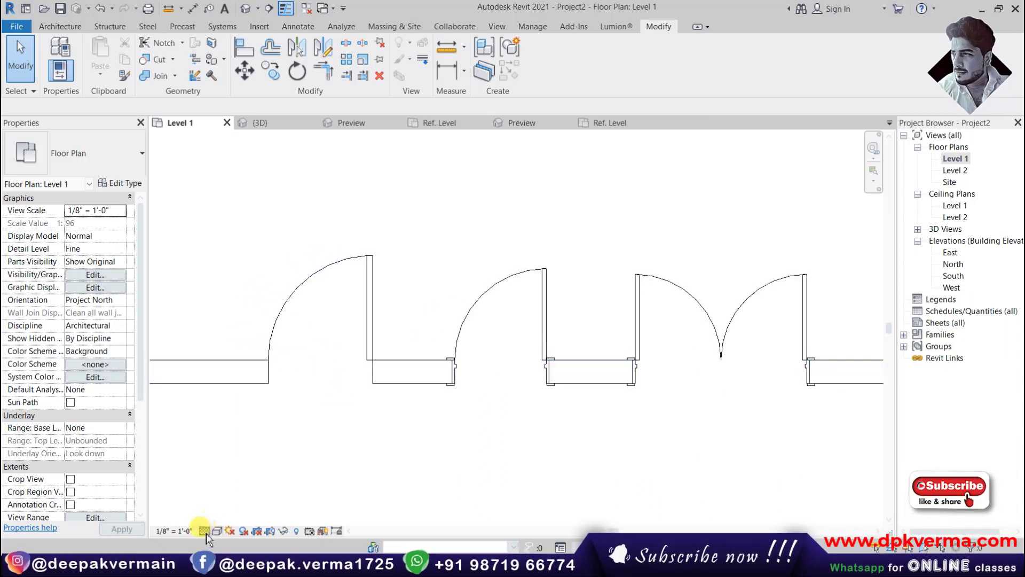
pyautogui.click(224, 490)
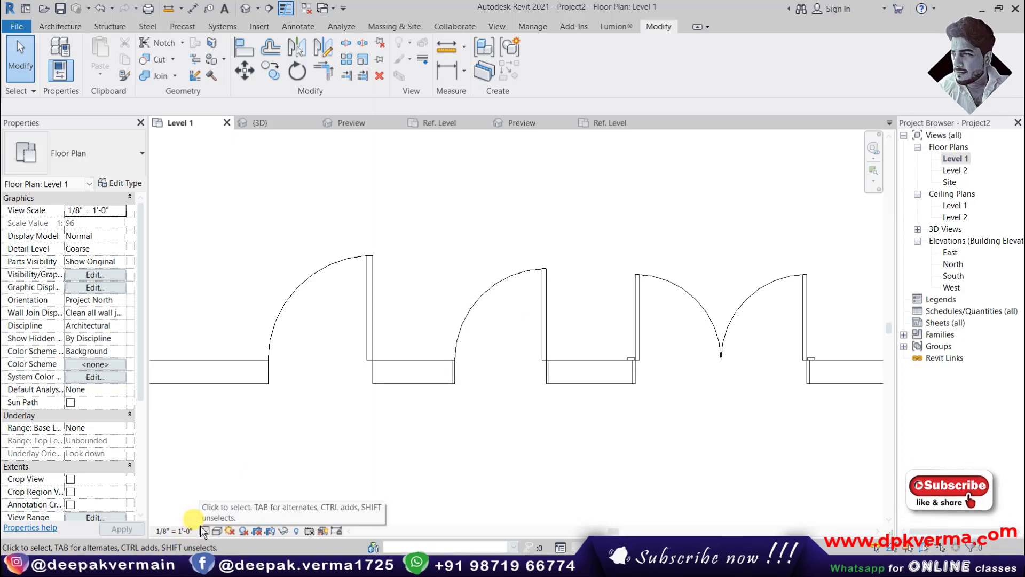
pyautogui.moveTo(676, 372); pyautogui.dragTo(636, 369, button='middle')
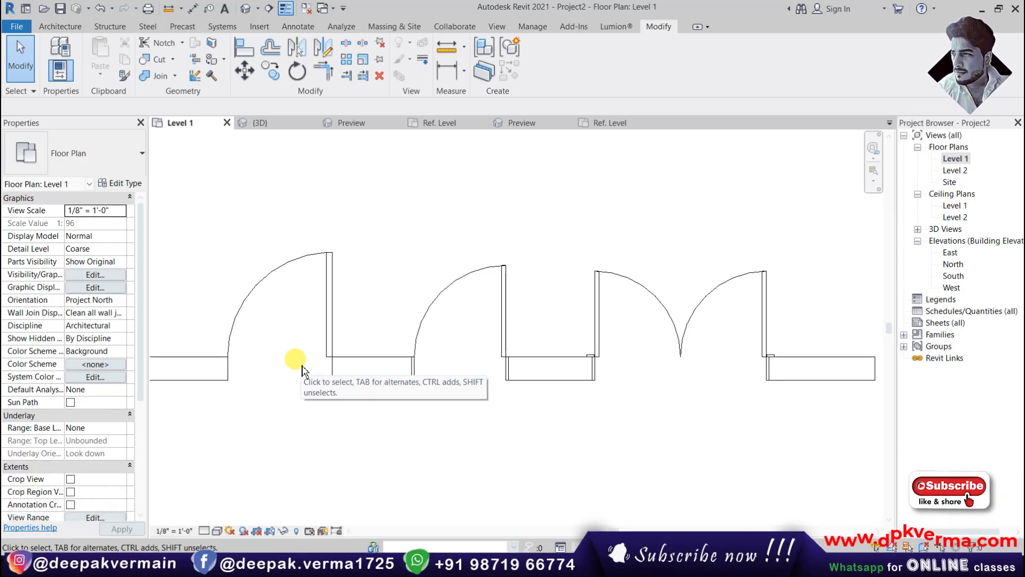
# Cut a building section vertically through the doors and open the Section 1 view
pyautogui.click(269, 9)
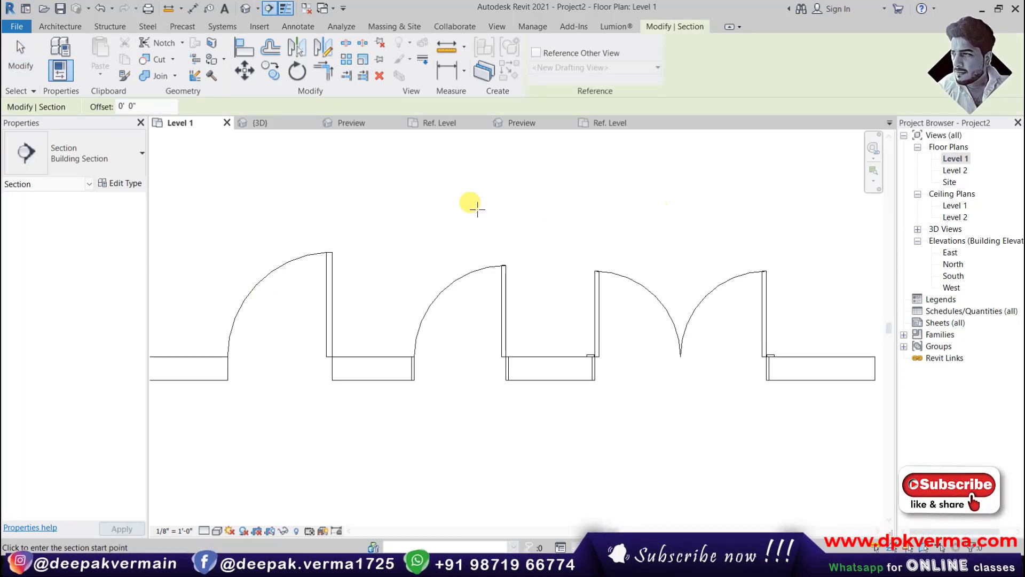
pyautogui.click(474, 203)
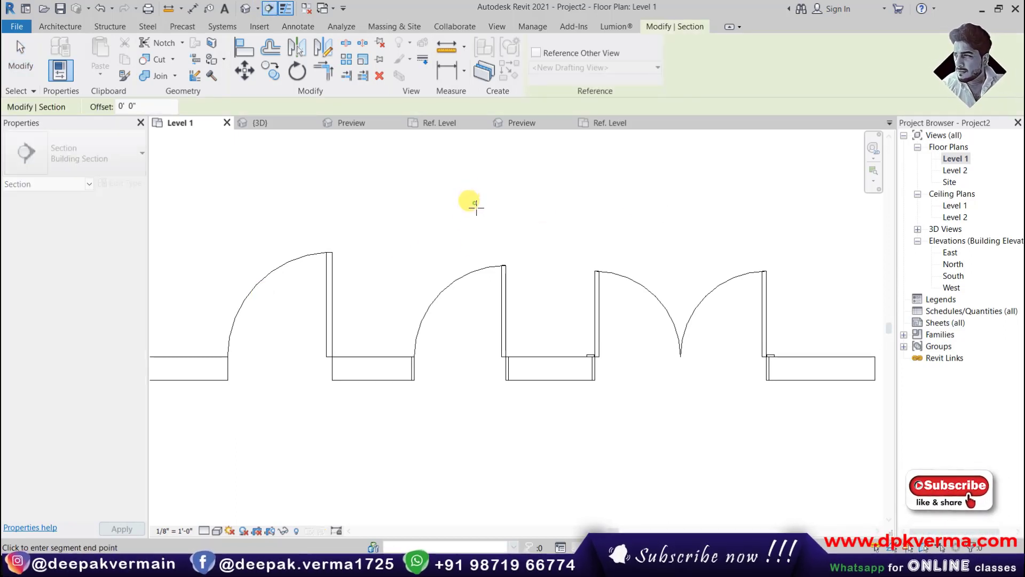
pyautogui.click(474, 482)
pyautogui.click(953, 311)
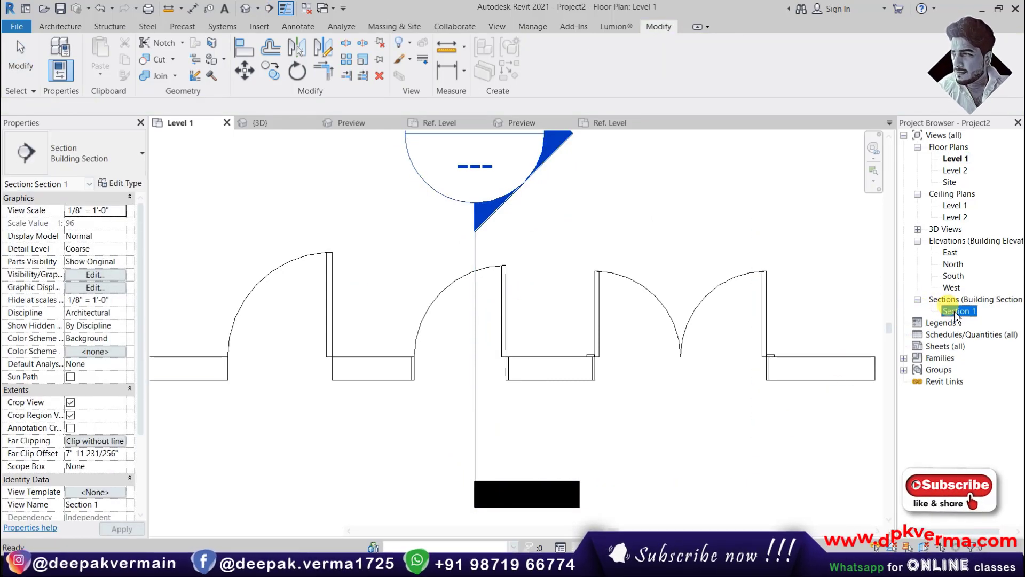
pyautogui.doubleClick(955, 311)
# Set Section 1 to Medium then Fine detail to view the glass door, then return to Level 1
pyautogui.scroll(3, 498, 355)
pyautogui.scroll(1, 463, 385)
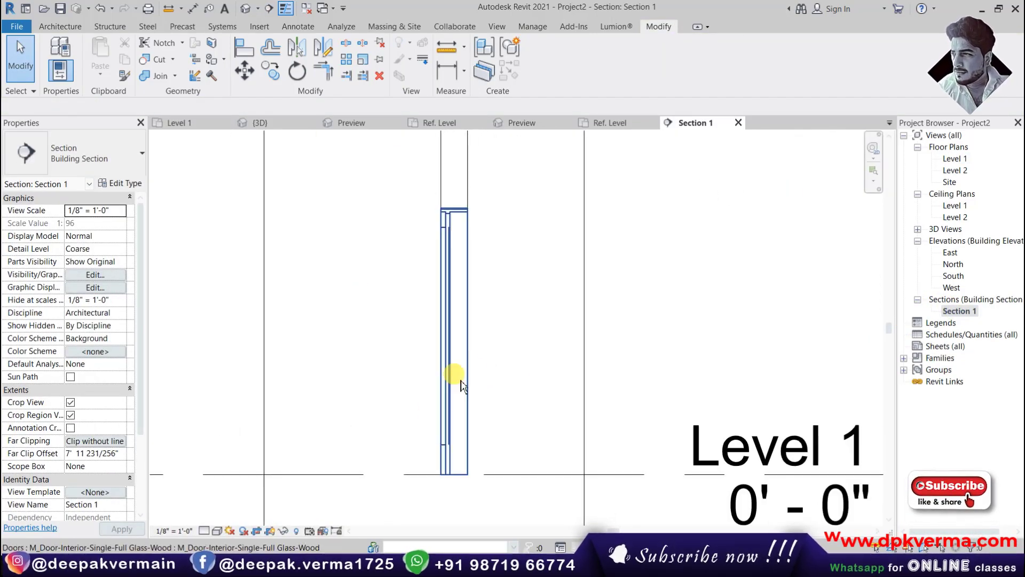
pyautogui.click(204, 530)
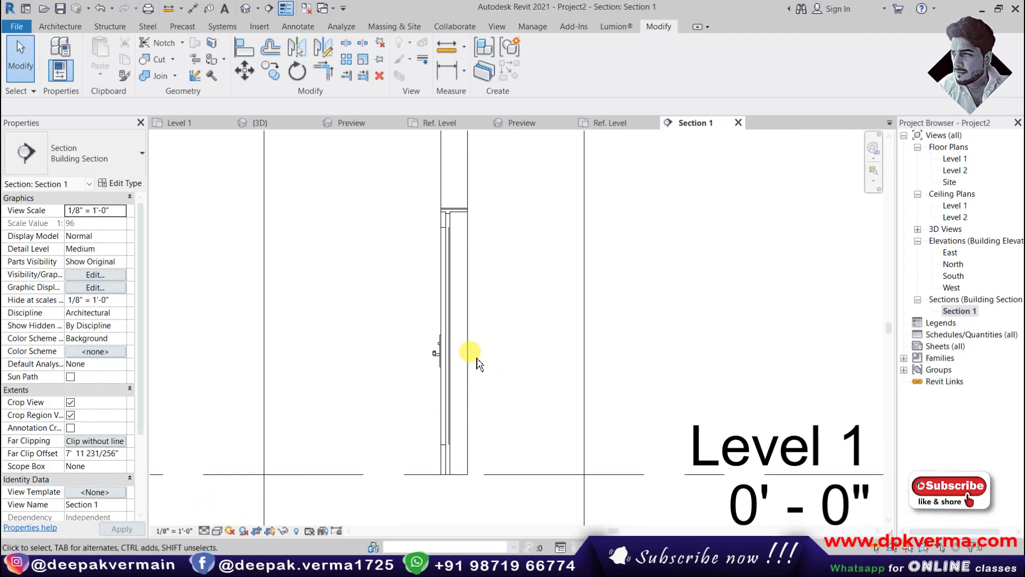
pyautogui.scroll(1, 439, 357)
pyautogui.click(205, 531)
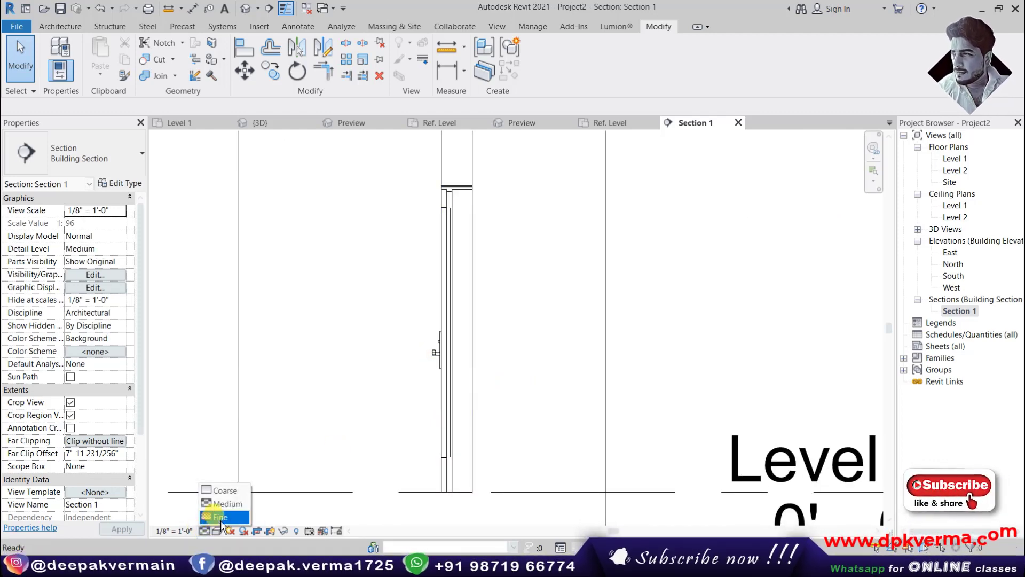
pyautogui.click(220, 518)
pyautogui.scroll(2, 475, 485)
pyautogui.scroll(-2, 430, 354)
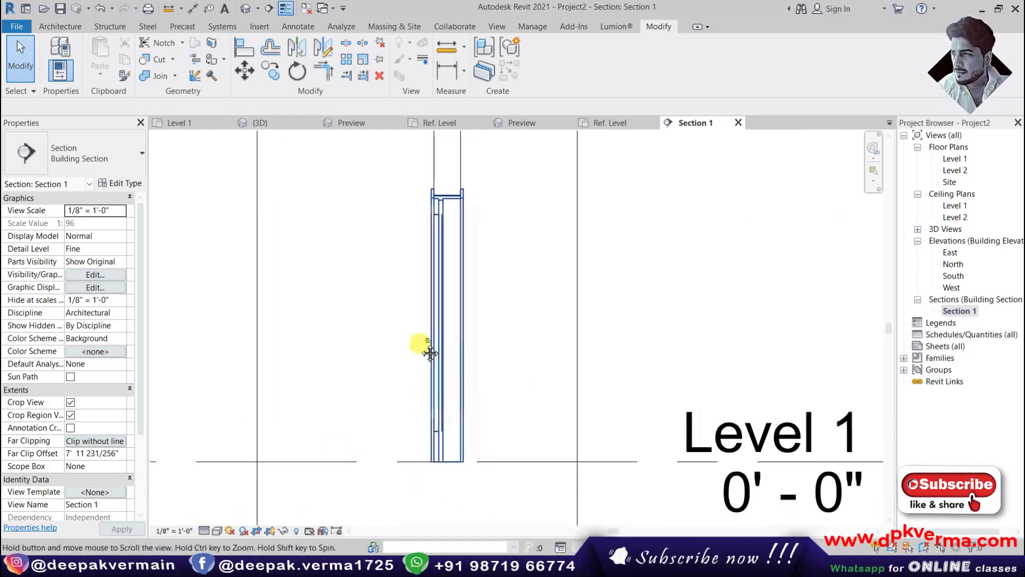
pyautogui.moveTo(430, 353); pyautogui.dragTo(390, 362, button='middle')
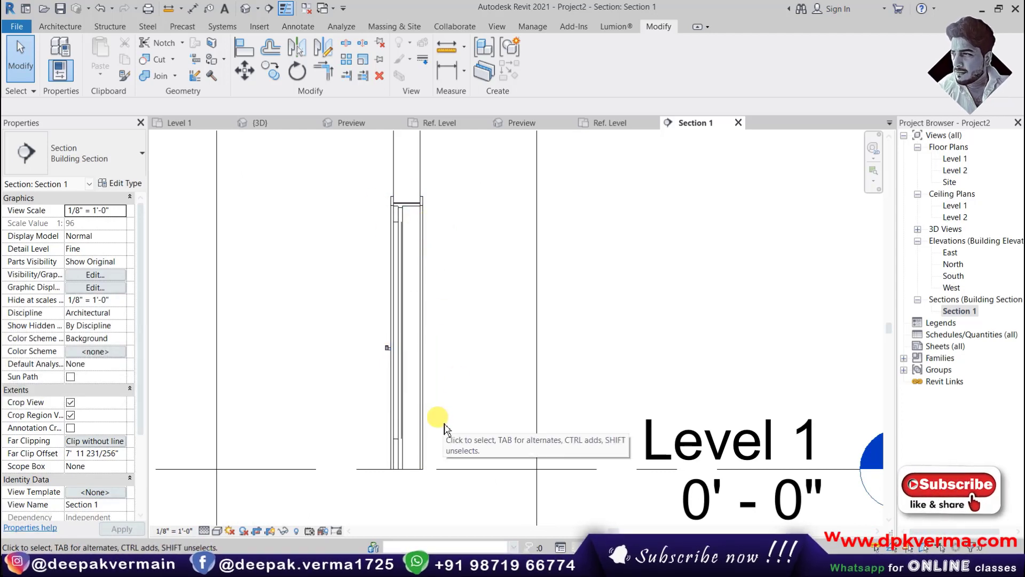
pyautogui.scroll(-1, 406, 335)
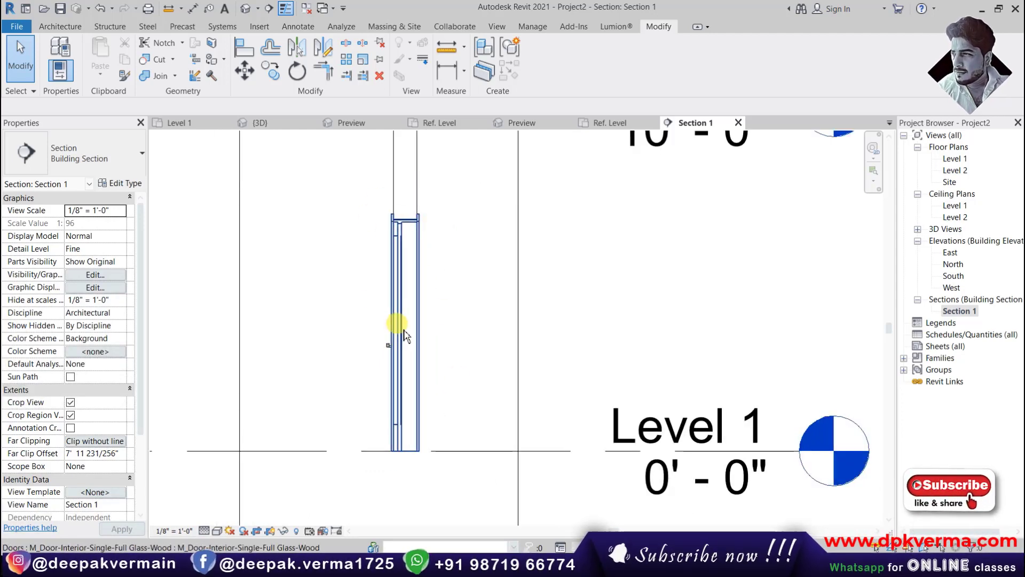
pyautogui.scroll(1, 406, 335)
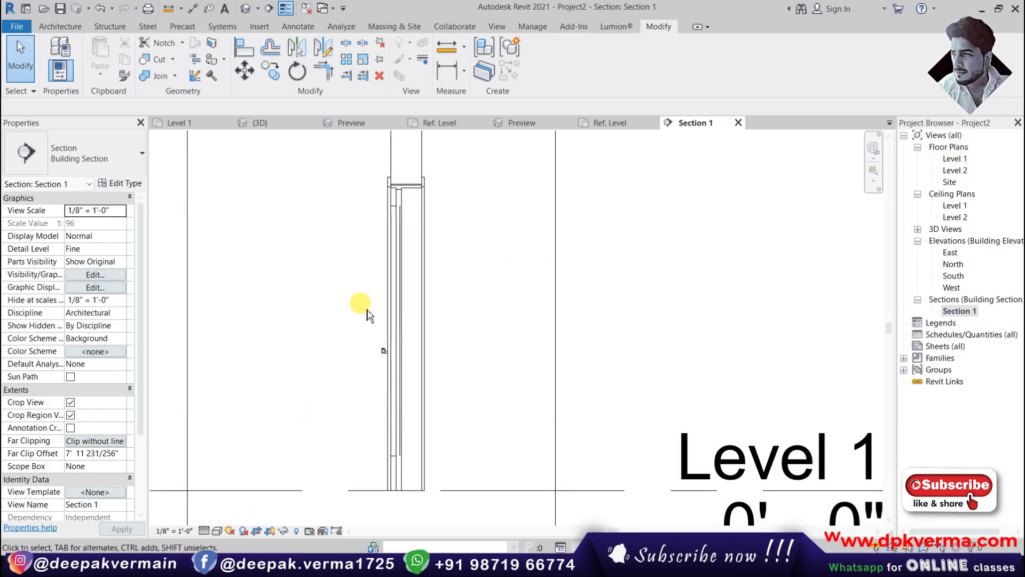
pyautogui.doubleClick(956, 158)
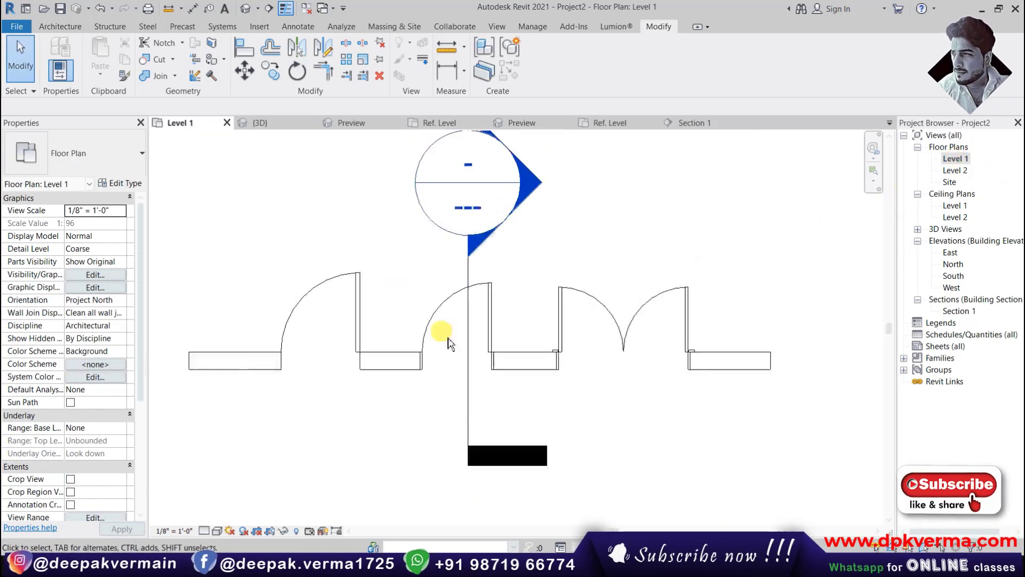
# Set the Level 1 plan's detail level to Coarse and clear the wall selection
pyautogui.scroll(-1, 449, 343)
pyautogui.scroll(2, 245, 374)
pyautogui.click(268, 351)
pyautogui.moveTo(268, 351); pyautogui.dragTo(254, 349, button='middle')
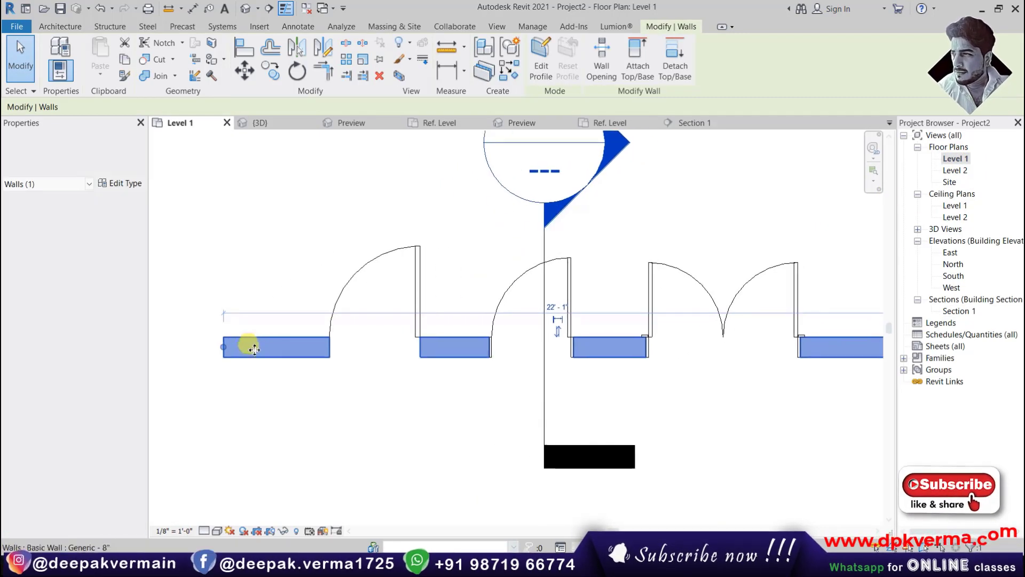
pyautogui.click(204, 530)
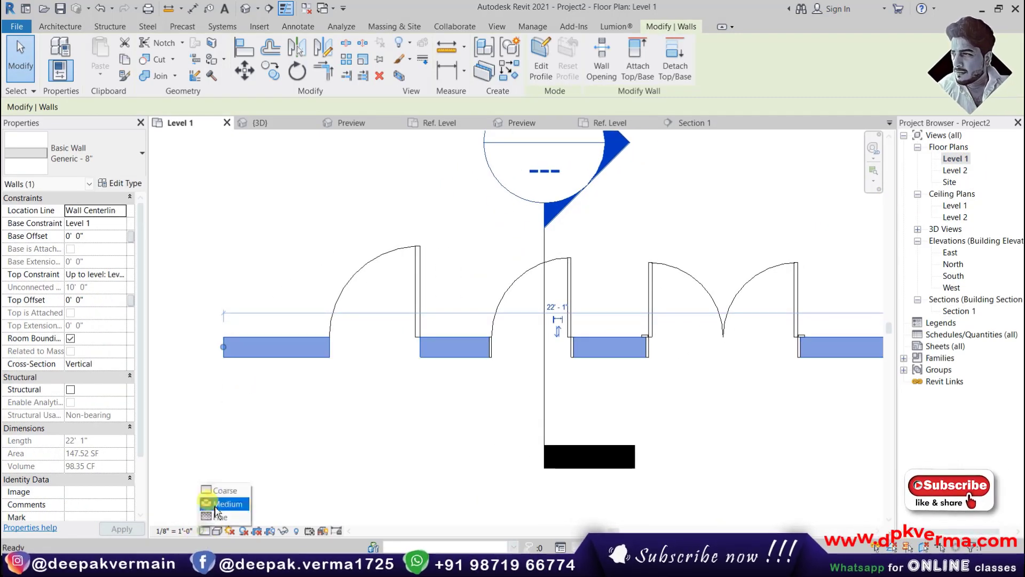
pyautogui.click(223, 491)
pyautogui.press('Escape')
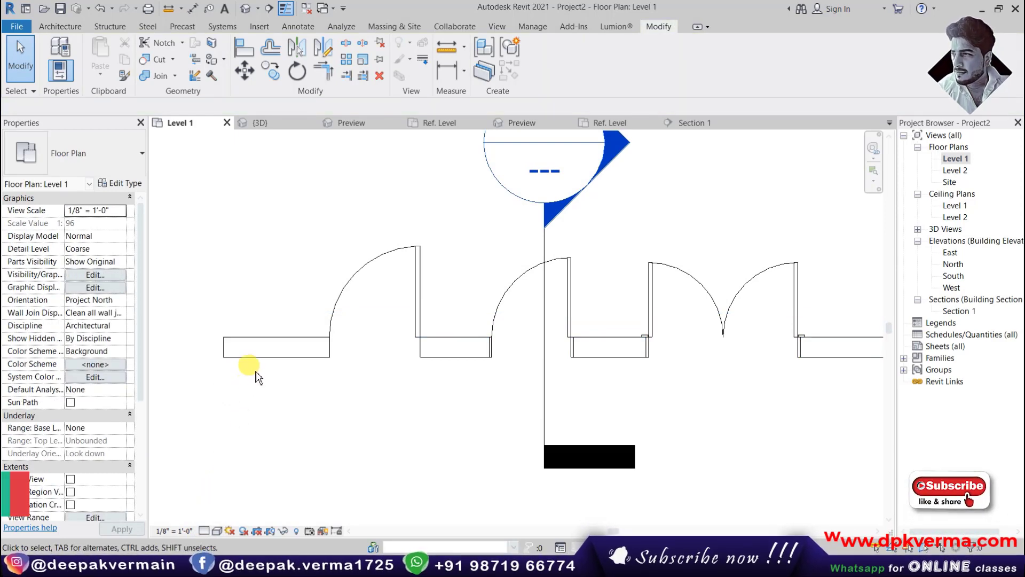
# Give the Generic - 8" wall type a black Masonry - Brick coarse scale fill pattern
pyautogui.click(295, 341)
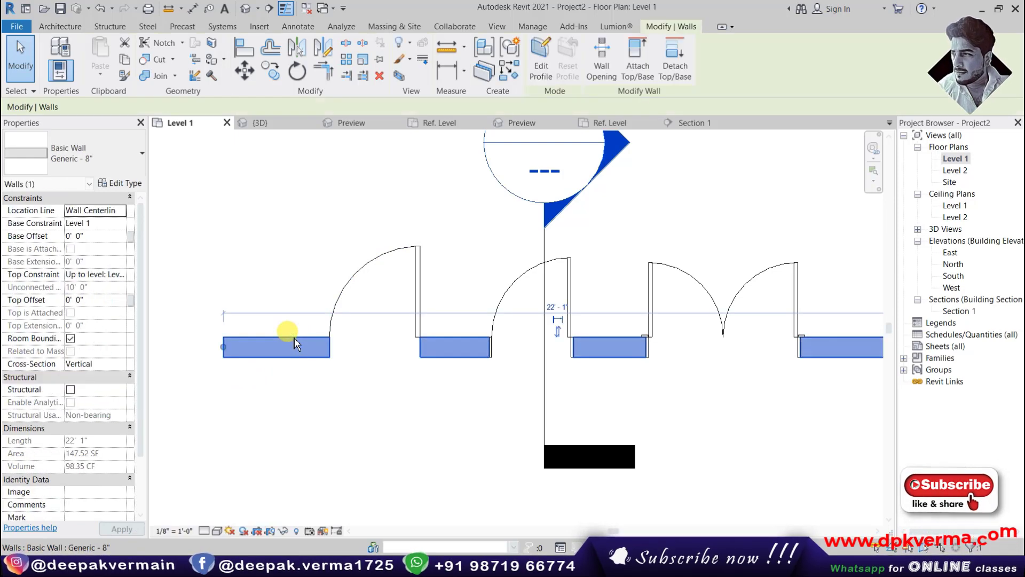
pyautogui.click(123, 184)
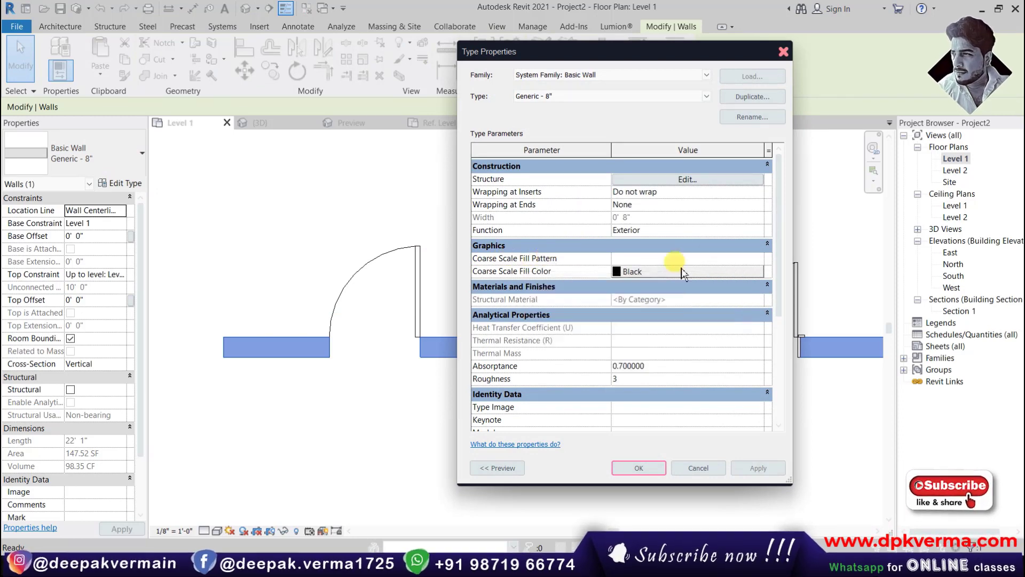
pyautogui.click(759, 261)
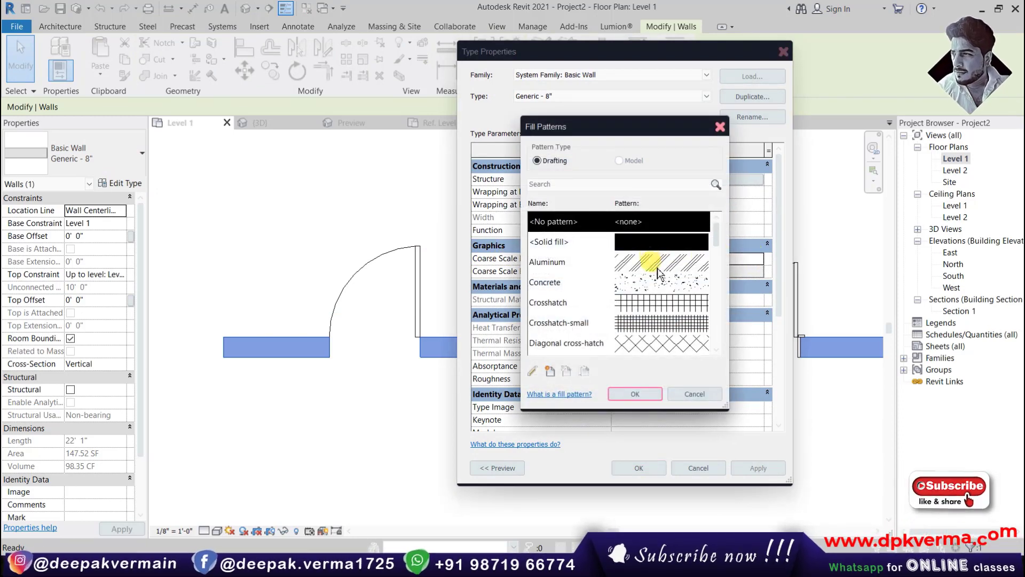
pyautogui.scroll(-4, 658, 273)
pyautogui.click(635, 344)
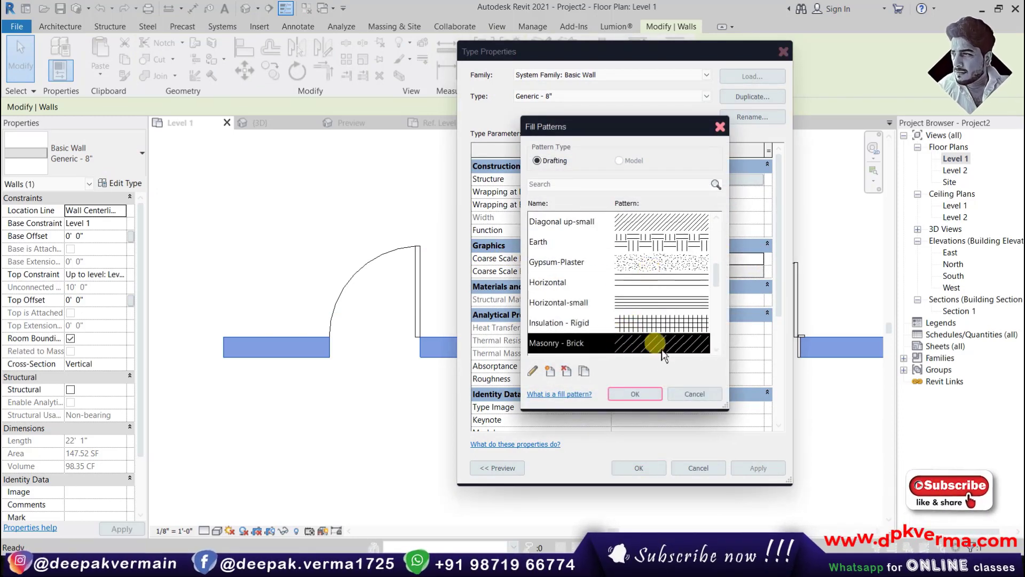
pyautogui.click(635, 398)
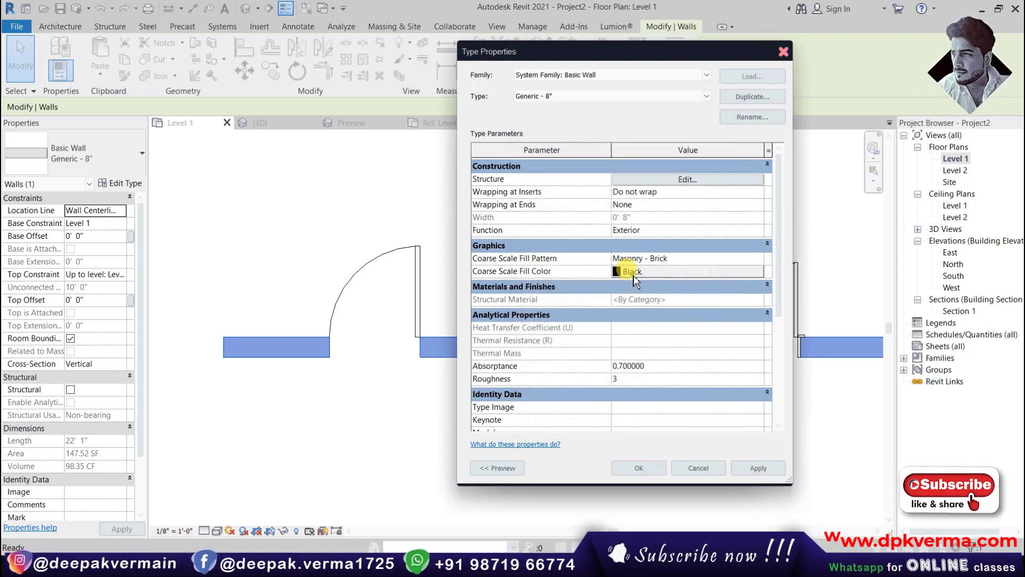
pyautogui.click(634, 275)
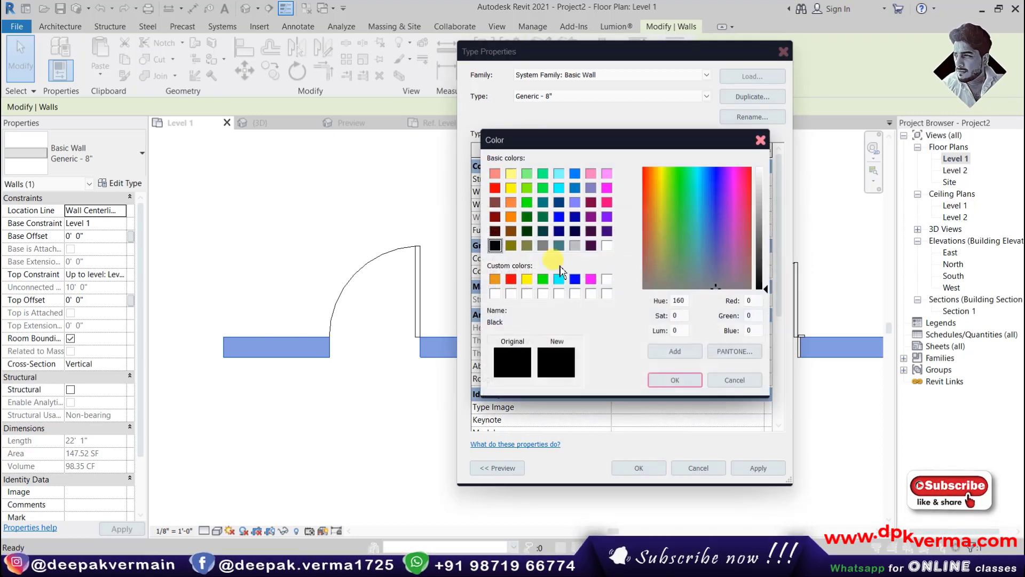
pyautogui.click(673, 381)
pyautogui.click(630, 468)
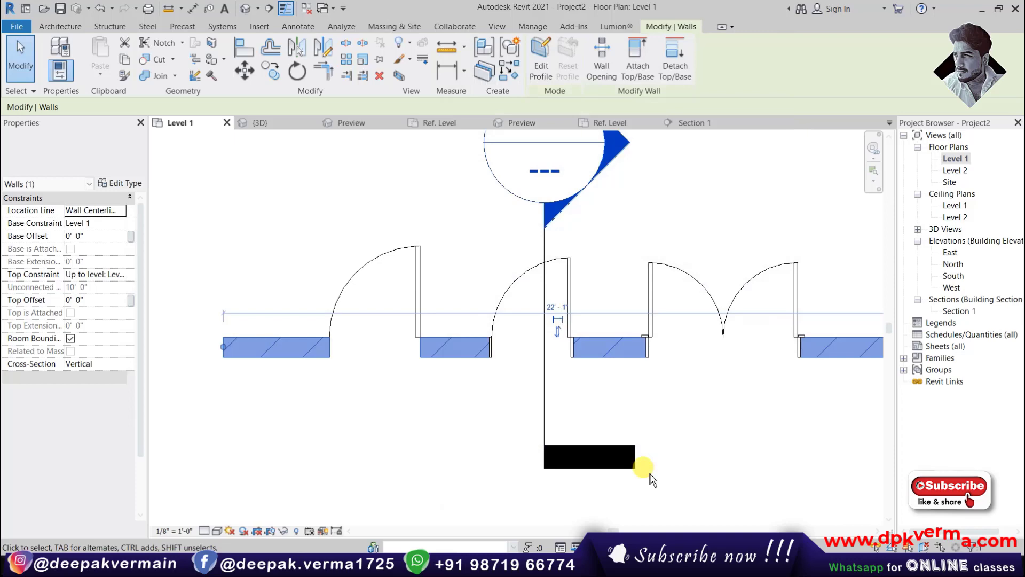
pyautogui.click(689, 442)
pyautogui.scroll(-2, 395, 390)
pyautogui.scroll(1, 663, 336)
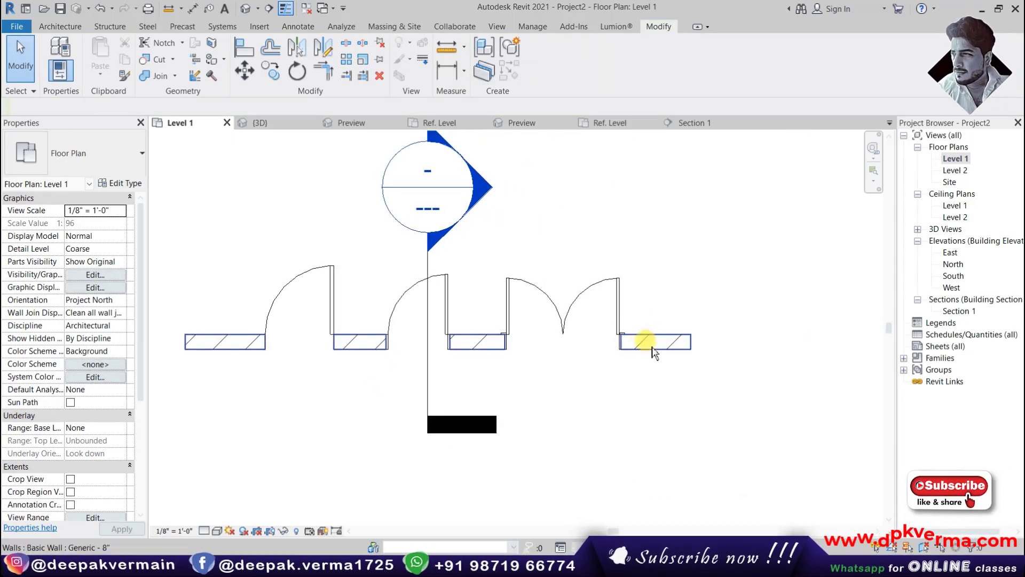
pyautogui.moveTo(653, 352); pyautogui.dragTo(763, 337, button='middle')
pyautogui.click(204, 531)
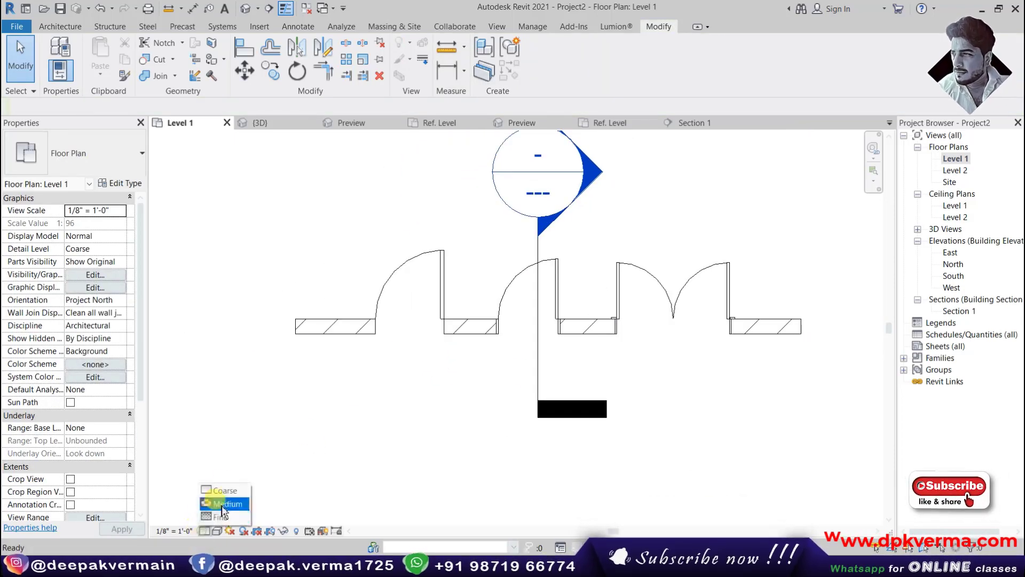
pyautogui.click(231, 503)
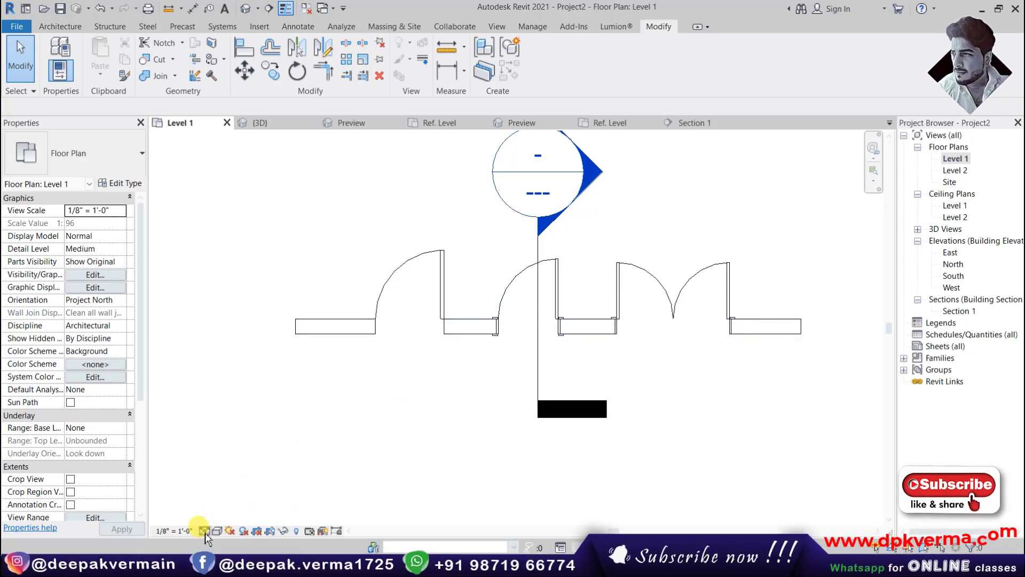
pyautogui.click(217, 517)
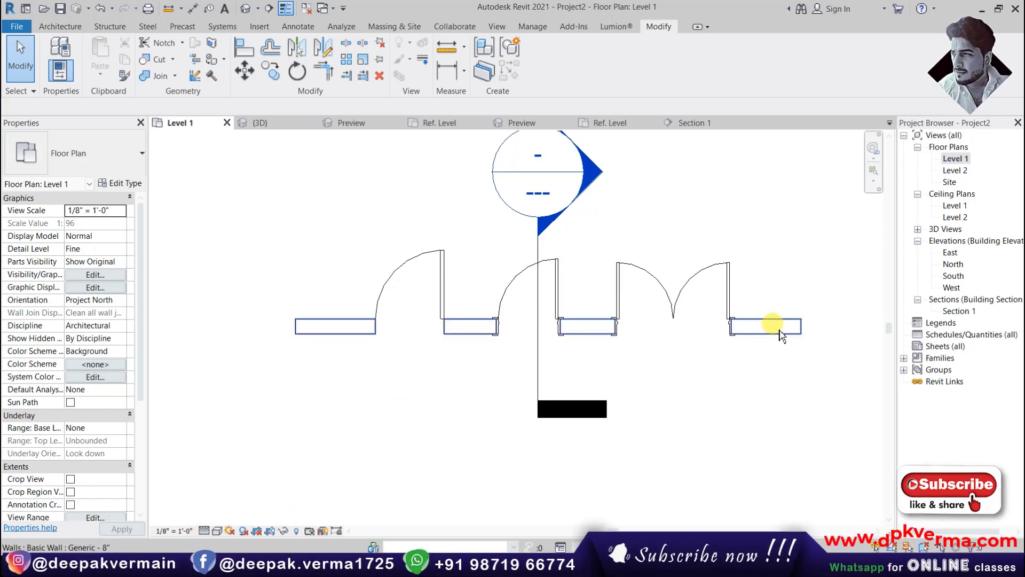
pyautogui.click(204, 530)
pyautogui.click(216, 491)
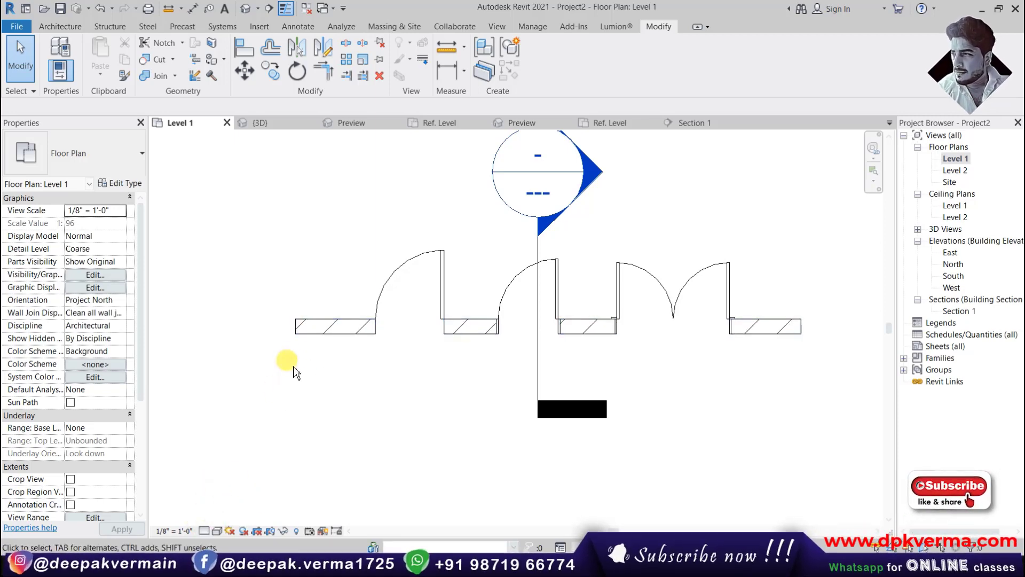
pyautogui.click(297, 327)
pyautogui.click(120, 183)
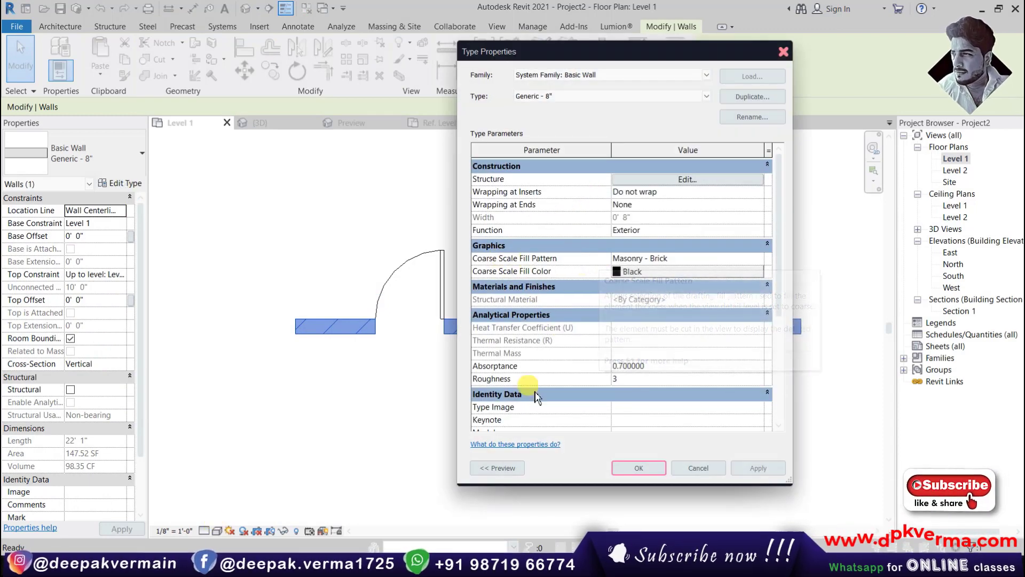
pyautogui.click(790, 52)
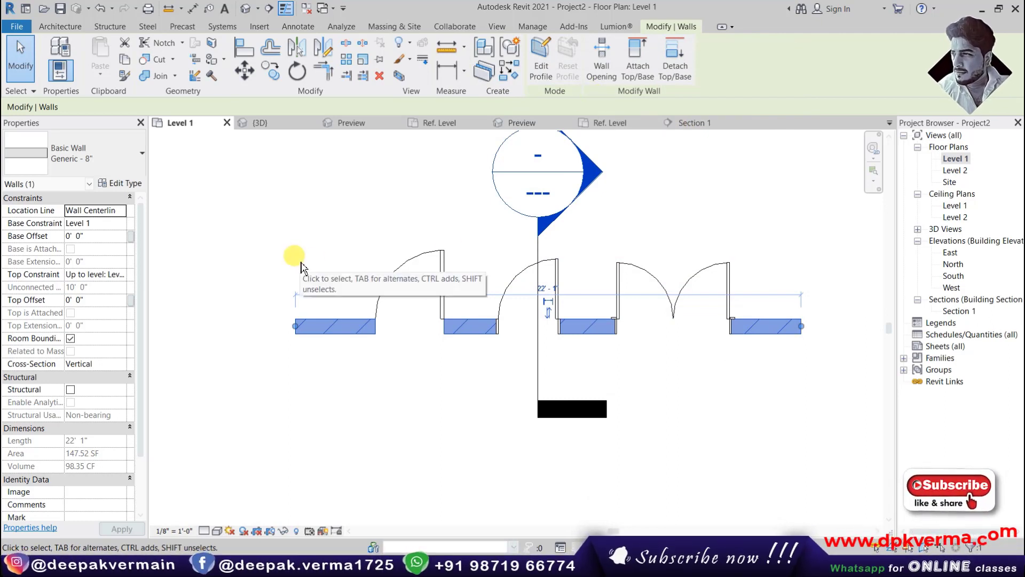
pyautogui.scroll(-1, 302, 267)
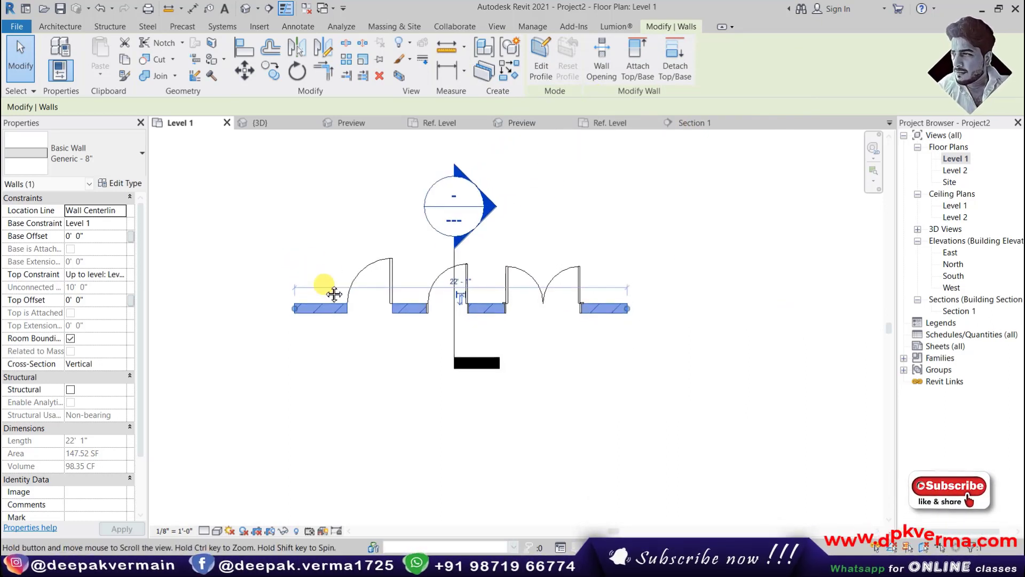
pyautogui.scroll(-1, 335, 278)
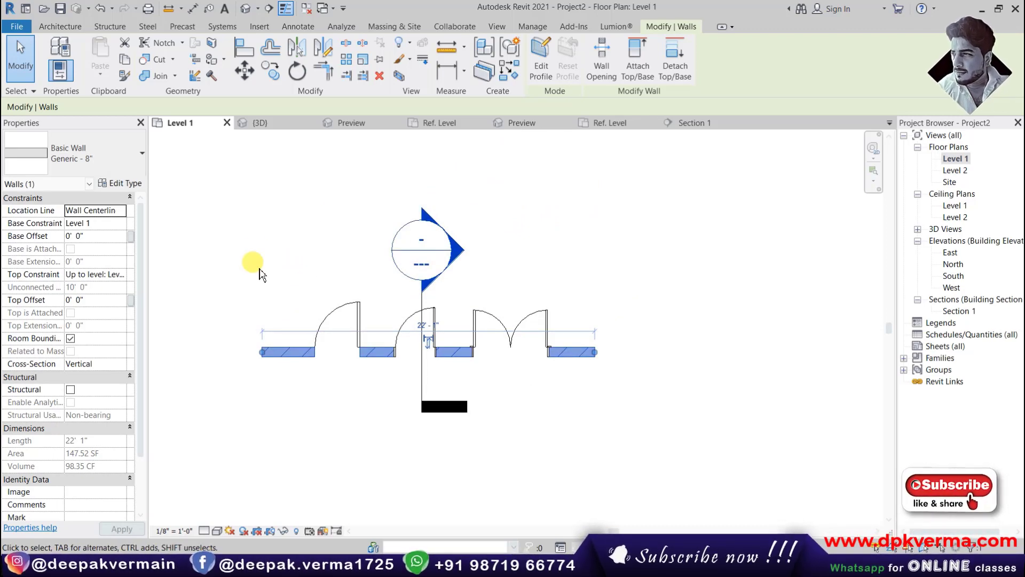
pyautogui.click(585, 439)
pyautogui.scroll(2, 382, 320)
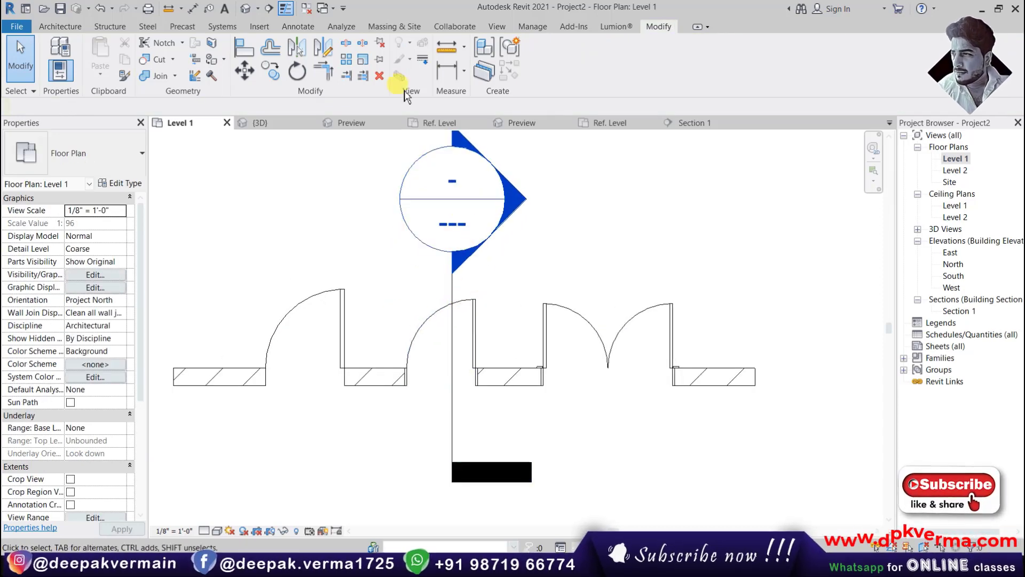
# Delete the section line and its Section 1 view from the project
pyautogui.click(379, 76)
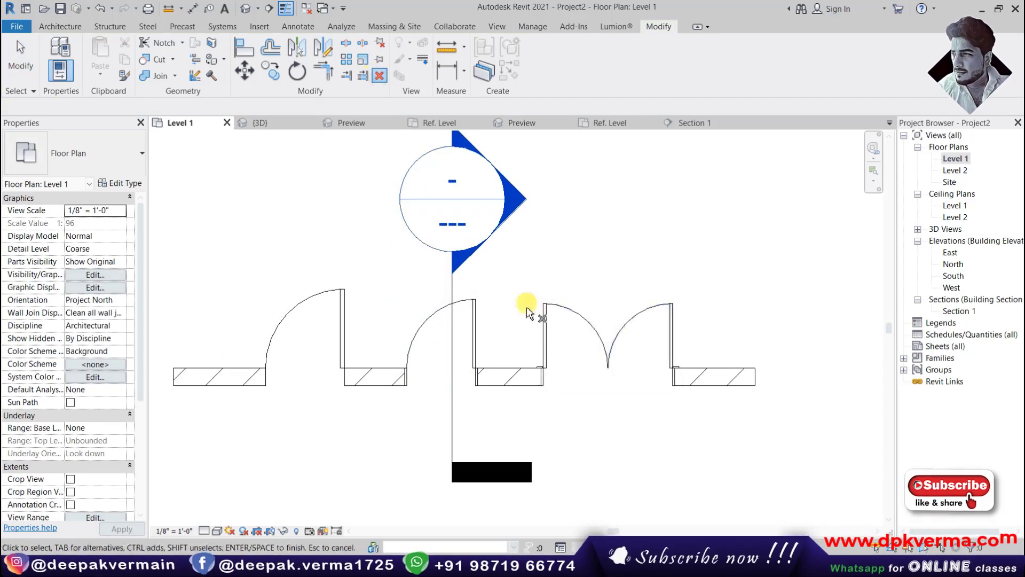
pyautogui.click(453, 343)
pyautogui.click(473, 202)
pyautogui.click(551, 322)
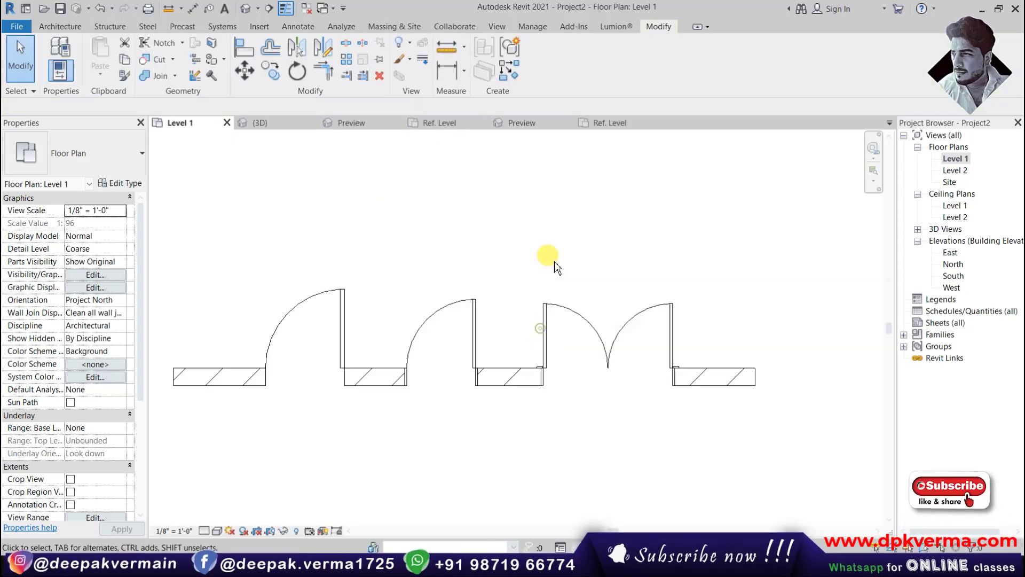
# Keep the Level 1 plan at Coarse detail and pan to the doors
pyautogui.scroll(-2, 550, 267)
pyautogui.scroll(1, 427, 320)
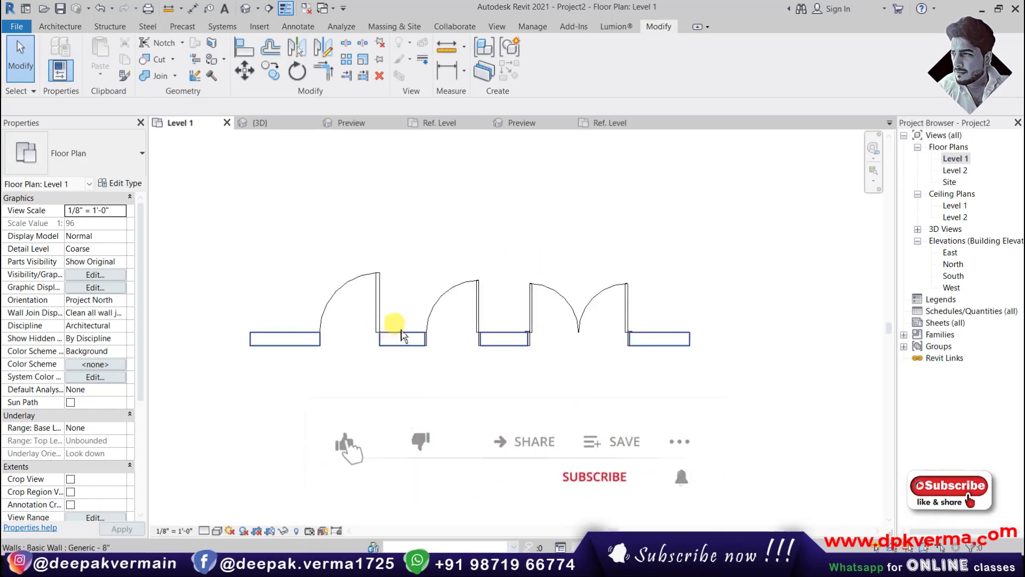
pyautogui.click(204, 532)
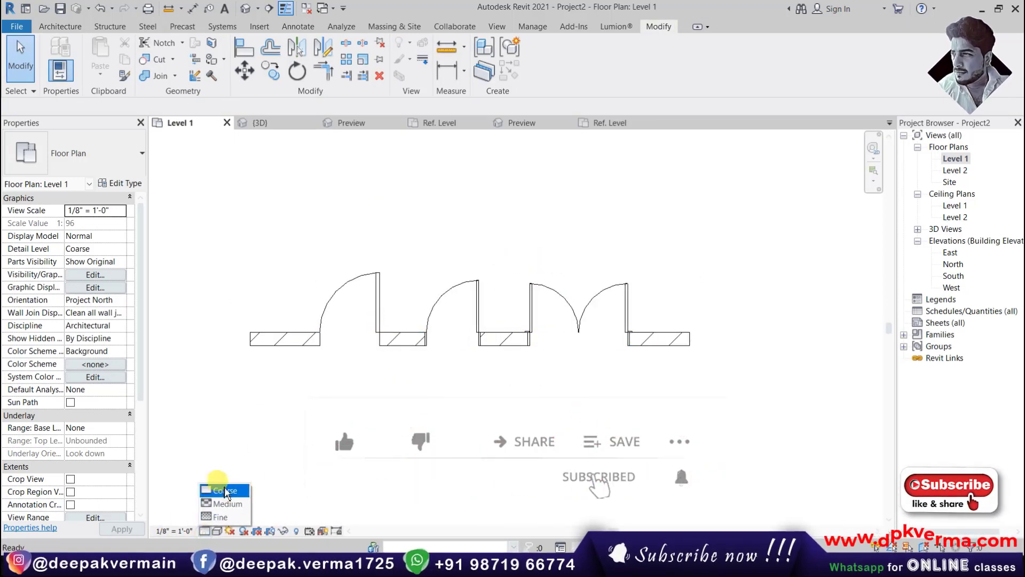
pyautogui.click(225, 490)
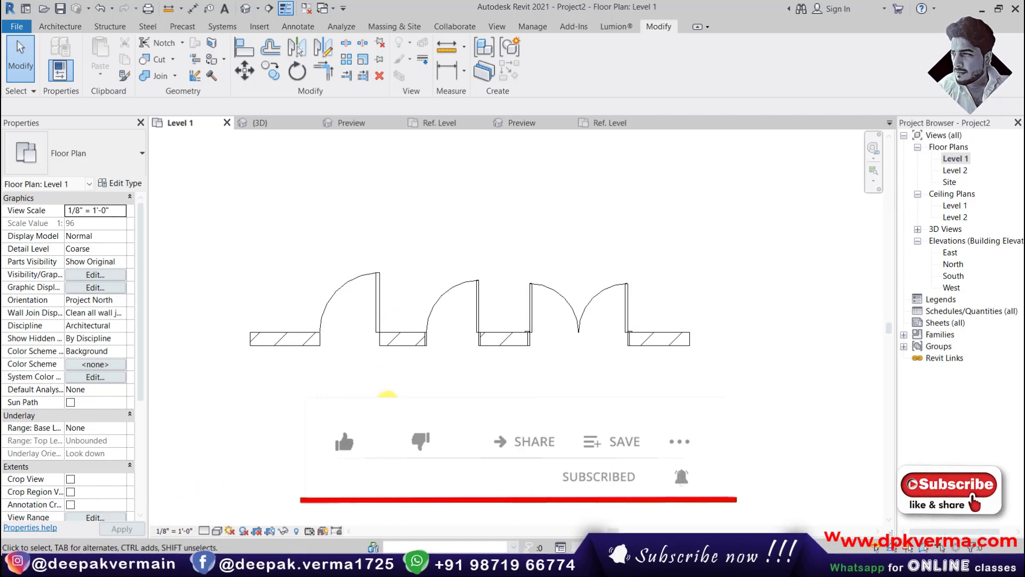
pyautogui.scroll(2, 378, 344)
pyautogui.scroll(1, 377, 343)
pyautogui.moveTo(377, 344)
pyautogui.mouseDown(button='middle')
pyautogui.moveTo(400, 388)
pyautogui.moveTo(401, 470)
pyautogui.mouseUp(button='middle')
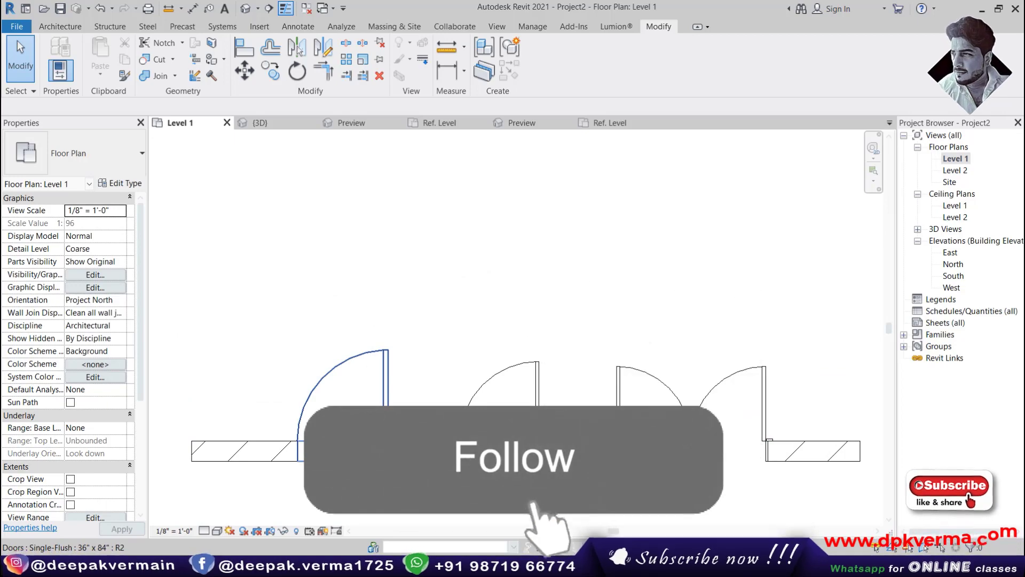